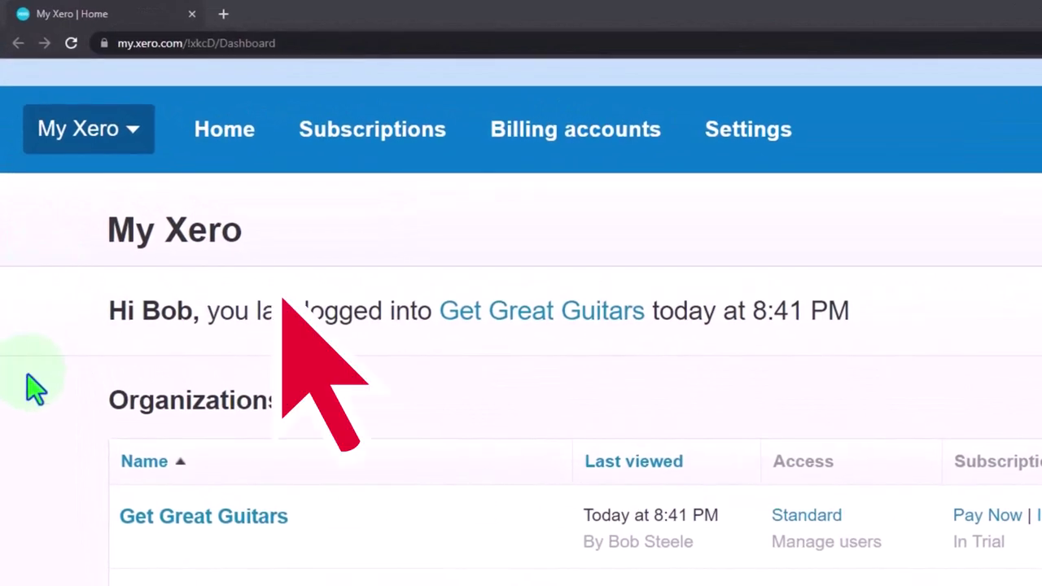
# - Open the Get Great Guitars organization and duplicate its dashboard browser tab twice
pyautogui.click(175, 530)
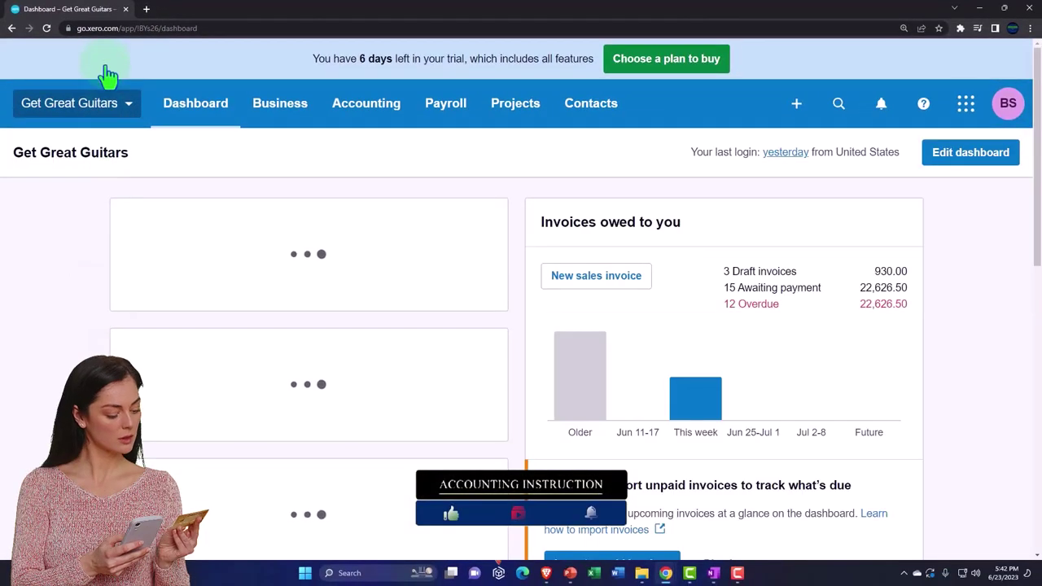
pyautogui.rightClick(97, 11)
pyautogui.click(128, 86)
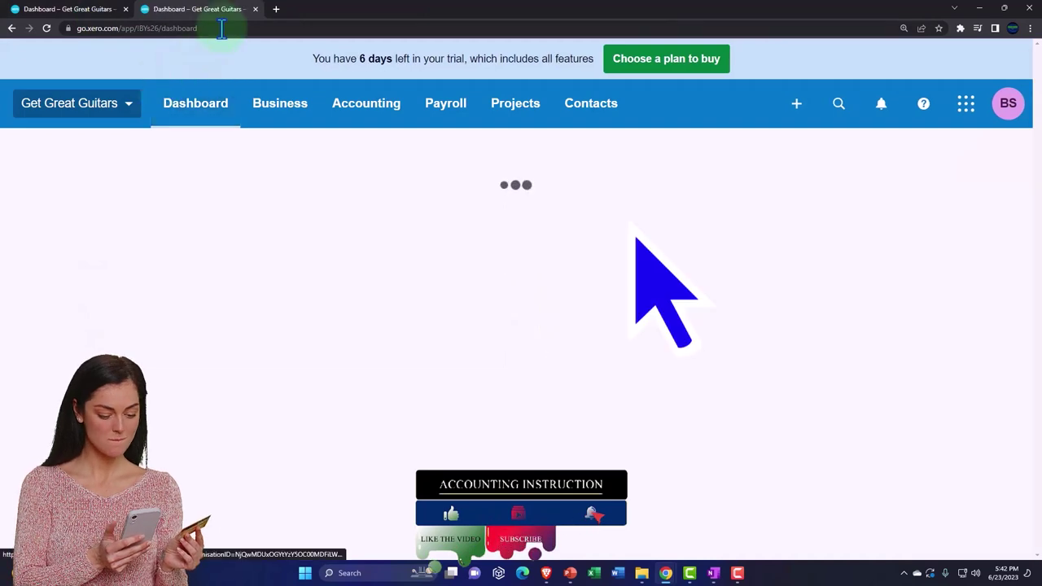
pyautogui.rightClick(228, 14)
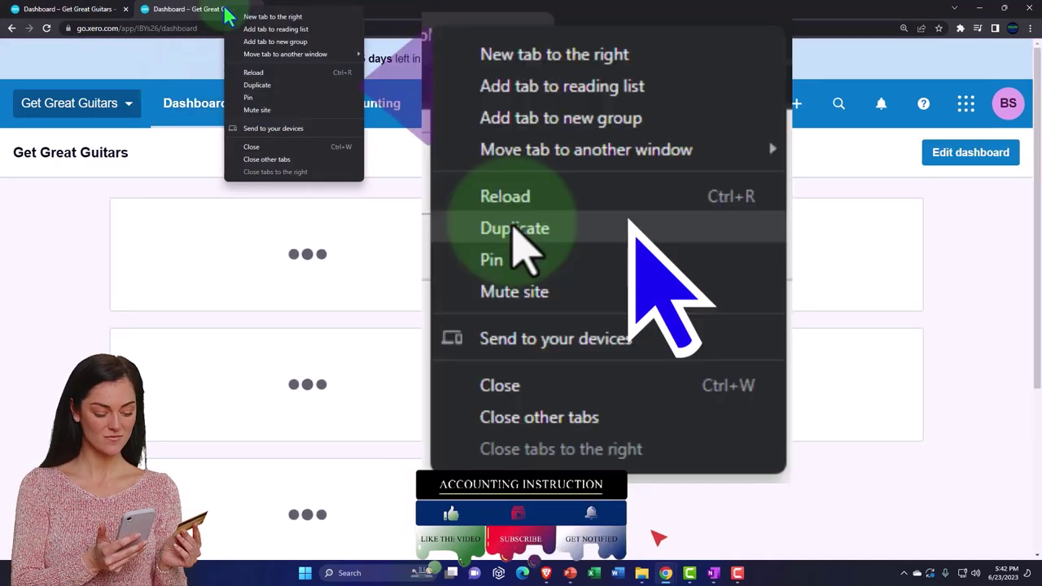
pyautogui.click(269, 85)
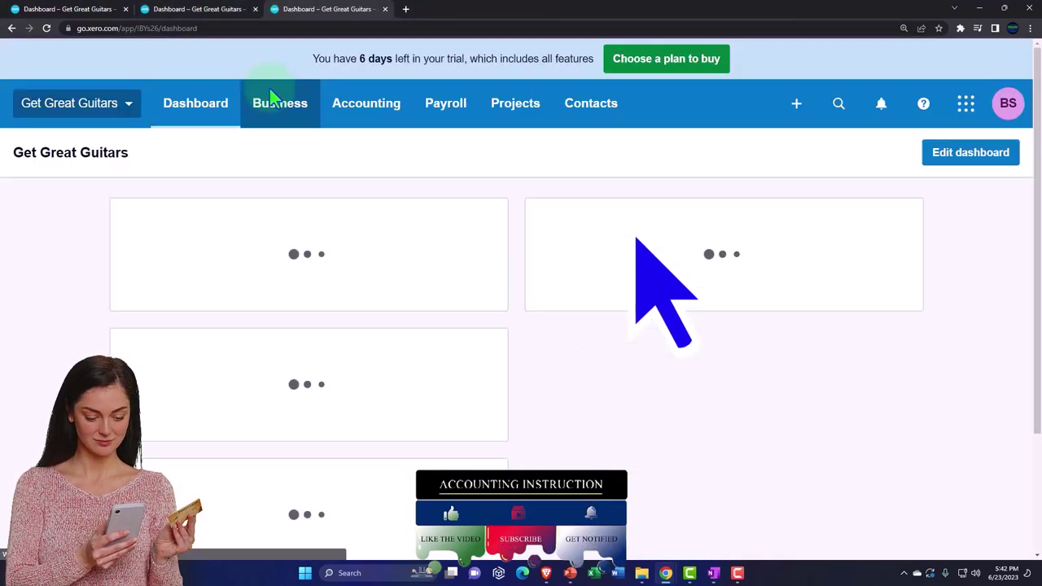
# - Open the Balance Sheet report in the second browser tab
pyautogui.click(215, 17)
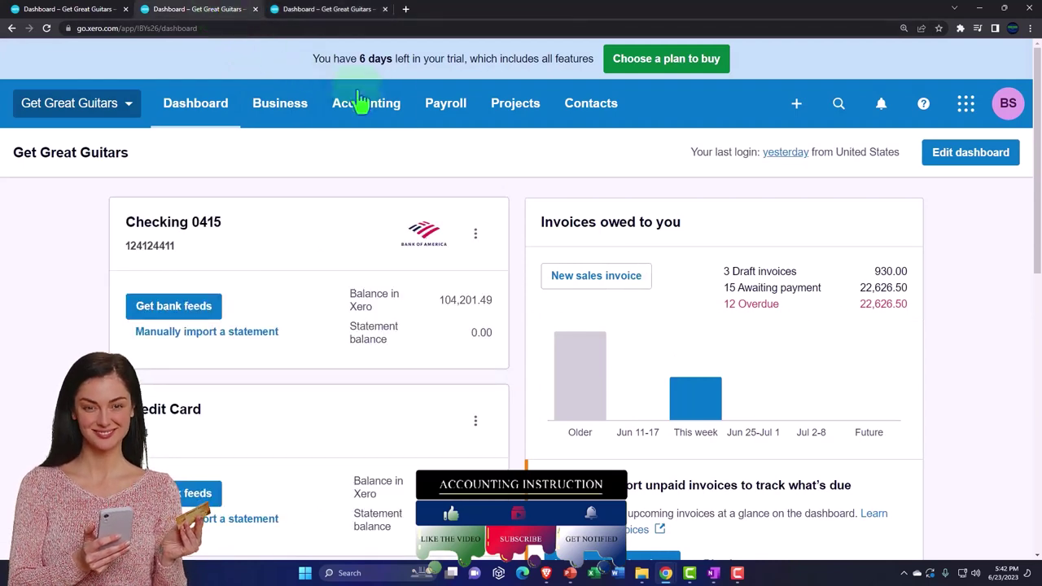
pyautogui.click(383, 116)
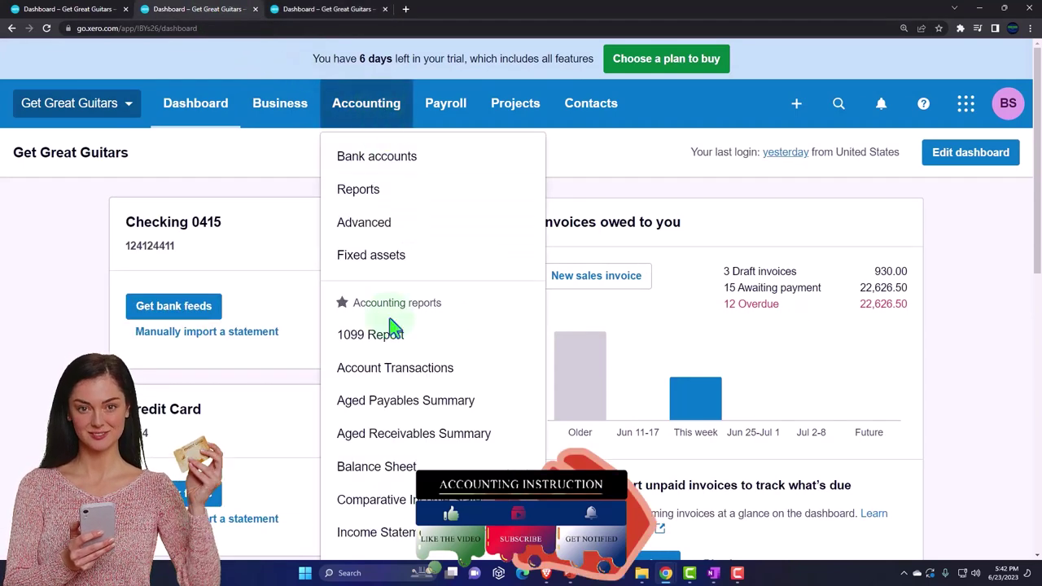
pyautogui.click(440, 471)
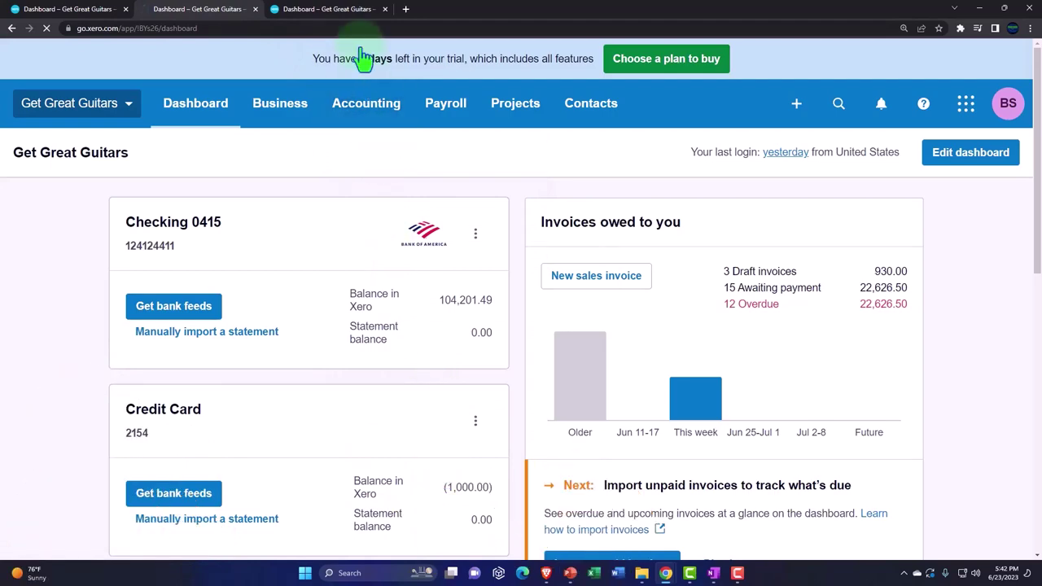
# - Open the Comparative Income Statement in the third browser tab and view its January and February 2023 columns
pyautogui.click(374, 109)
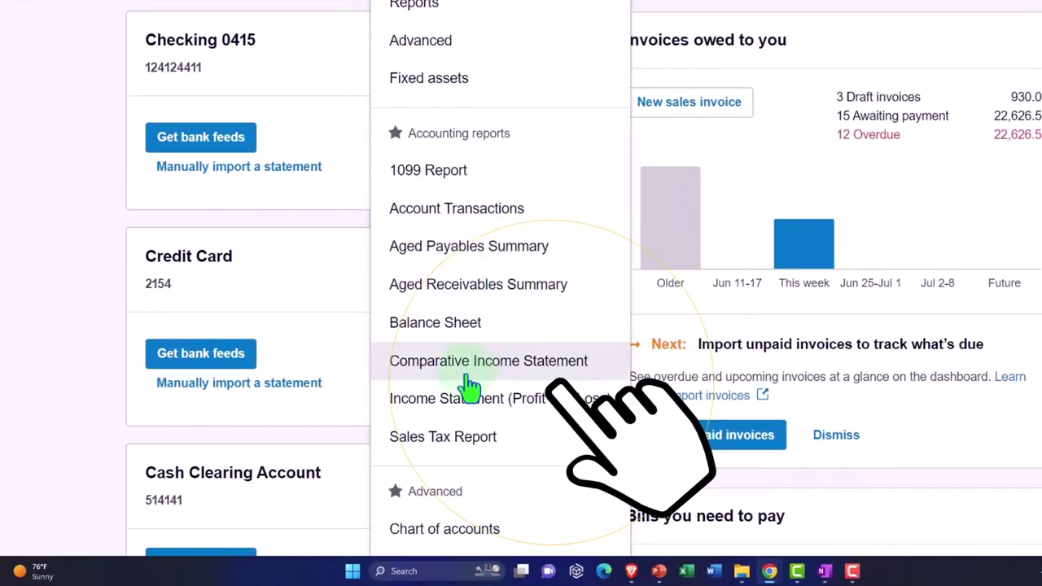
pyautogui.click(473, 376)
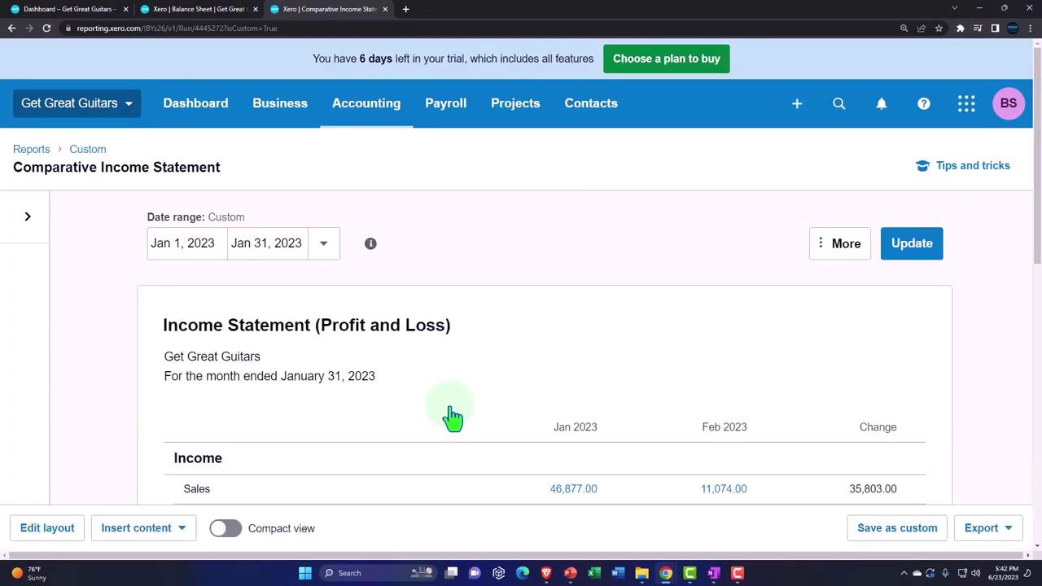
pyautogui.scroll(-2, 453, 417)
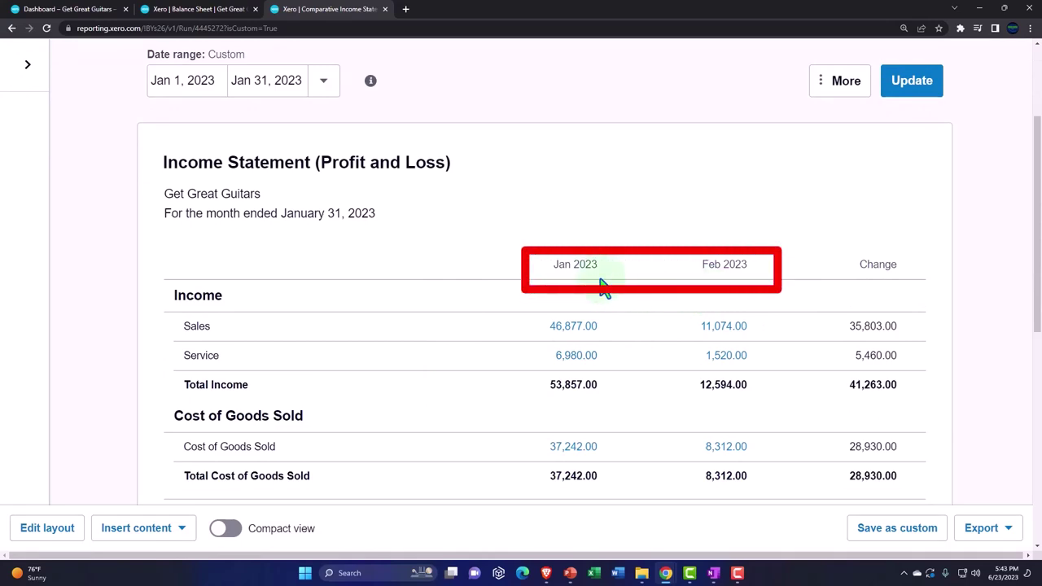
# - Set the Balance Sheet to a custom date of Dec 31, 2023 and update the report
pyautogui.click(222, 15)
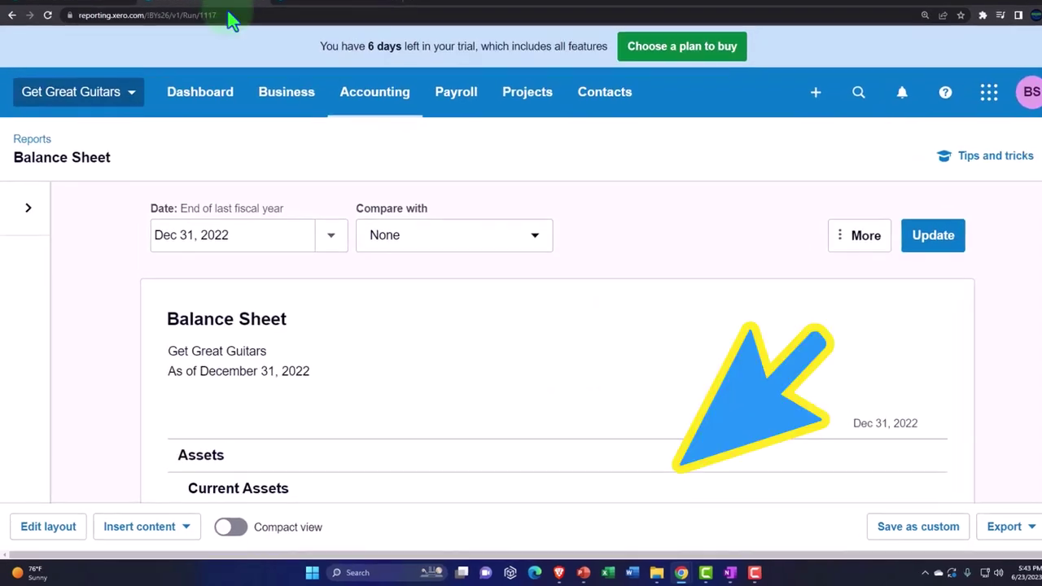
pyautogui.click(316, 242)
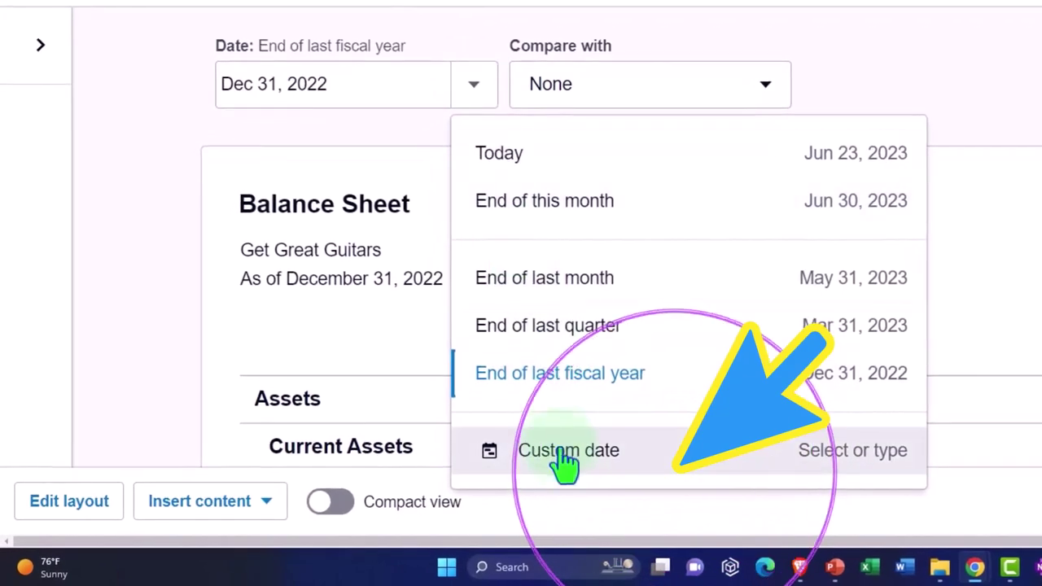
pyautogui.click(513, 462)
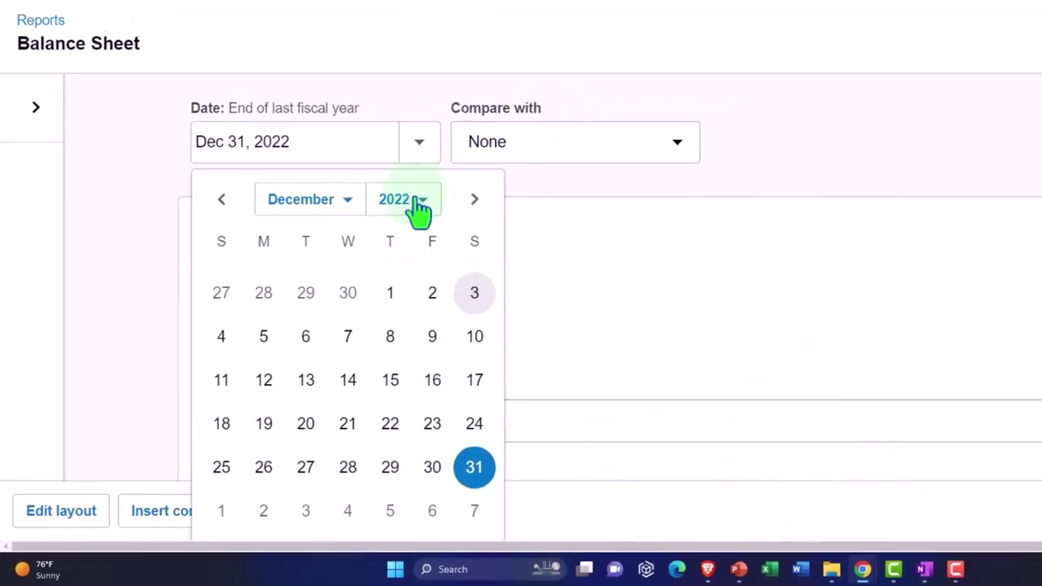
pyautogui.click(470, 153)
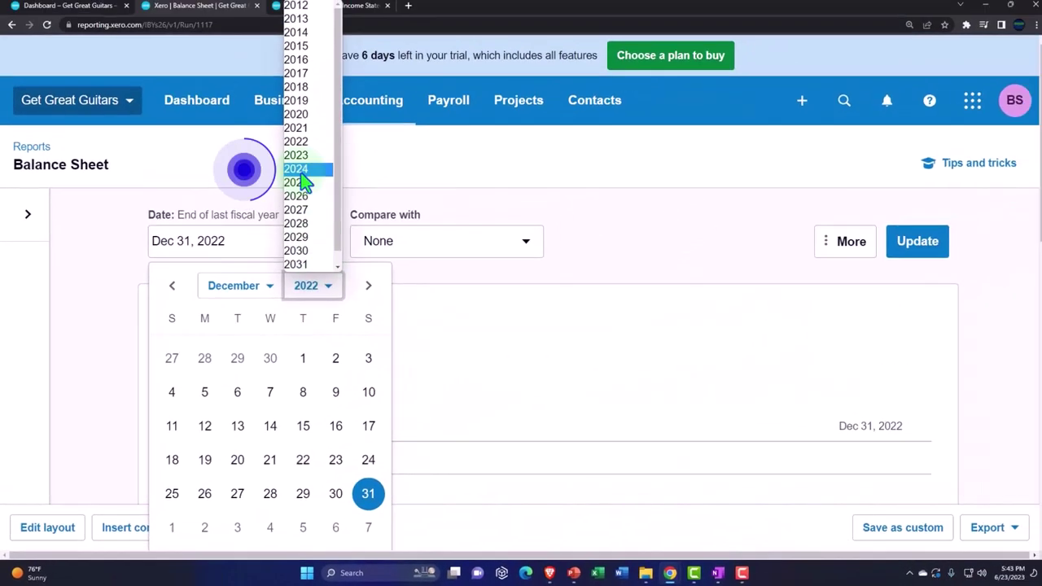
pyautogui.click(297, 157)
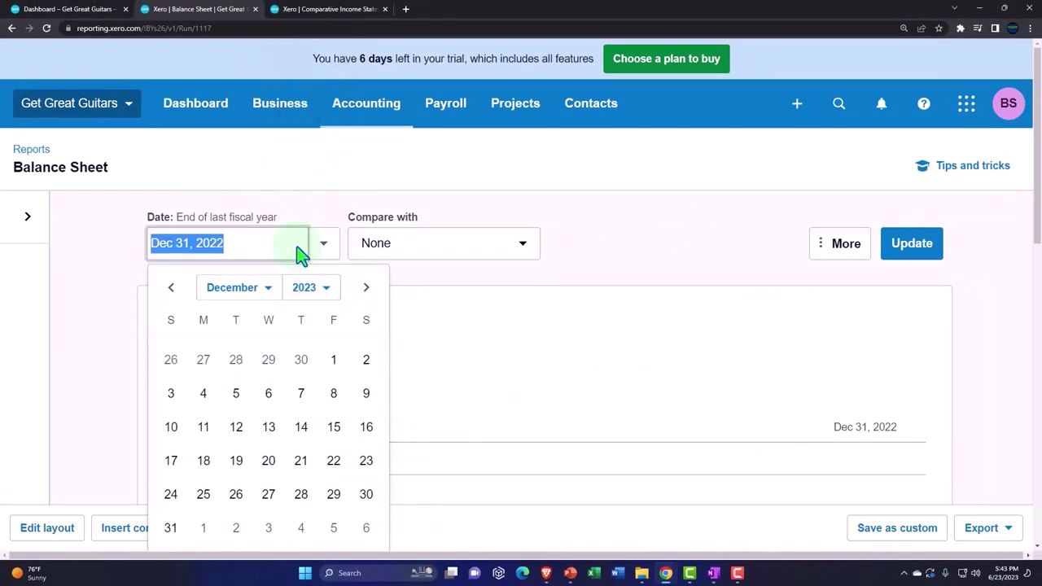
pyautogui.click(171, 529)
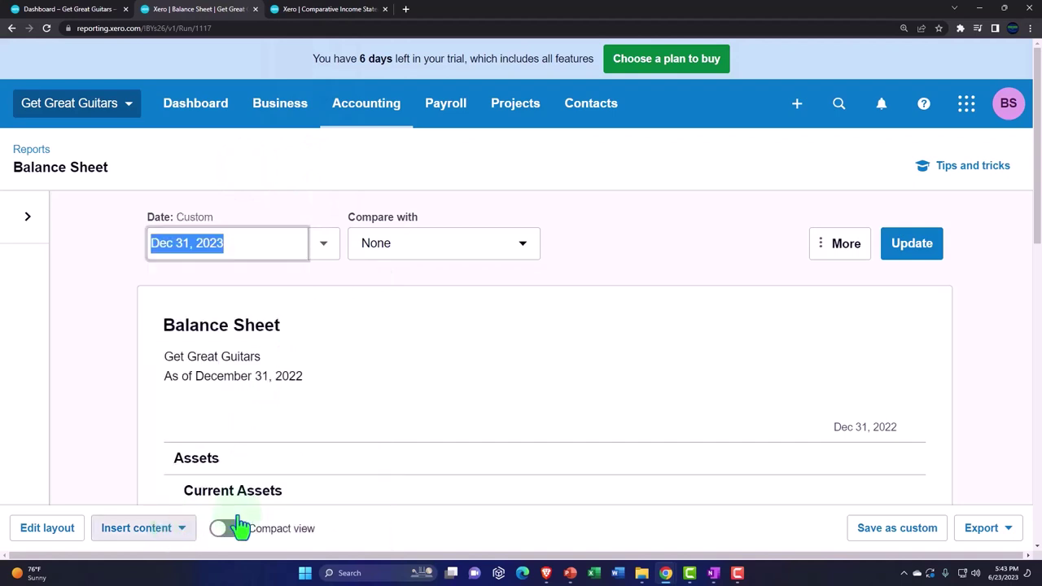
pyautogui.click(920, 254)
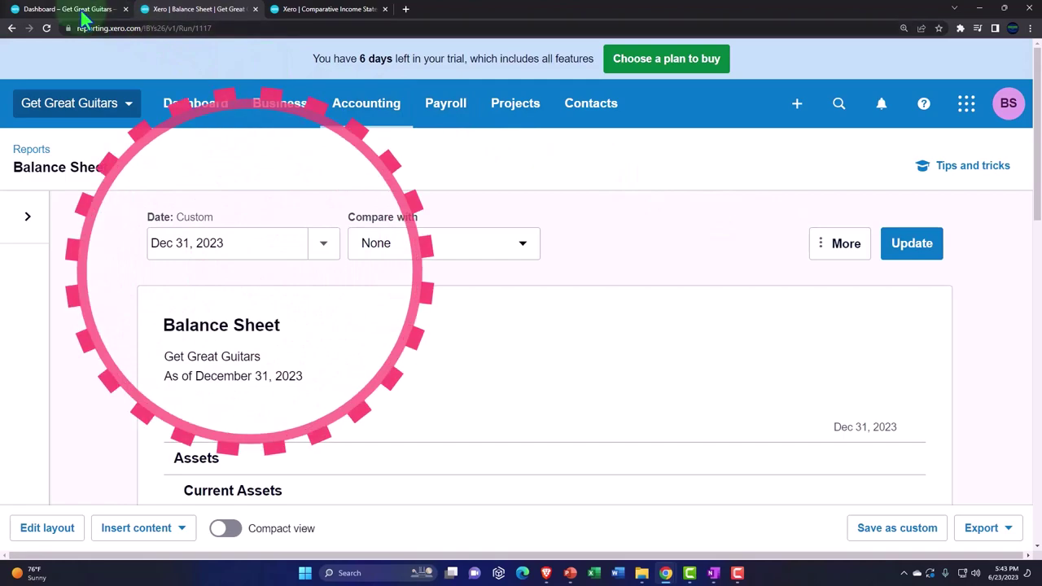
# - Return to the dashboard tab, then switch to OneNote to review the vendor, customer and employee workflow flowchart
pyautogui.click(114, 12)
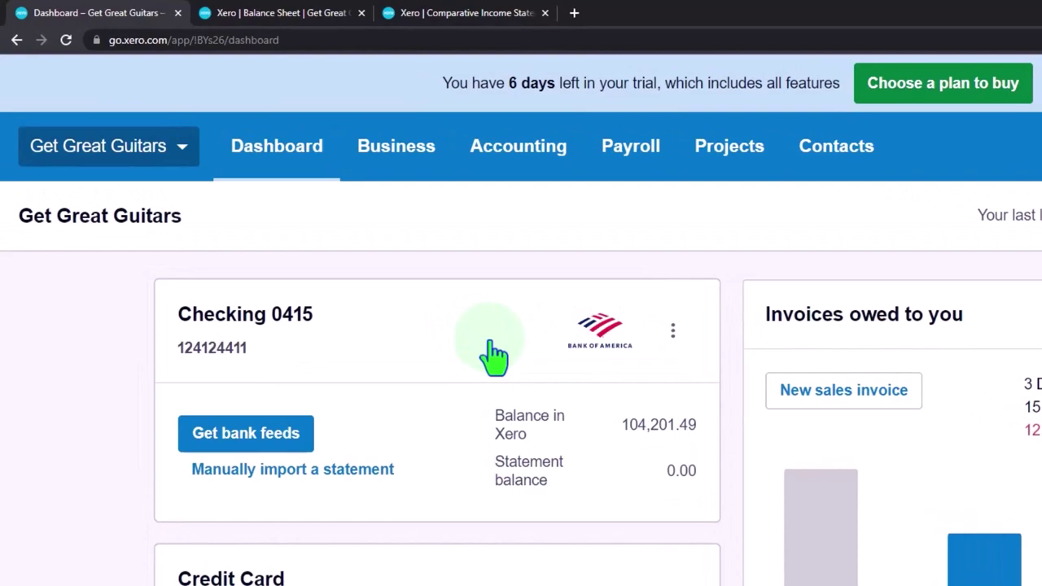
pyautogui.click(494, 356)
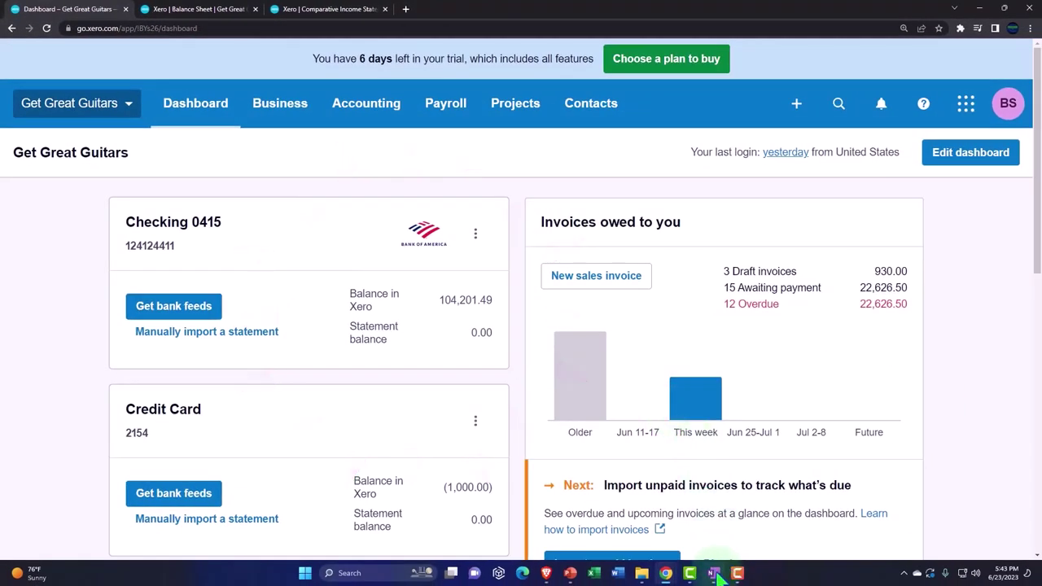
pyautogui.click(713, 573)
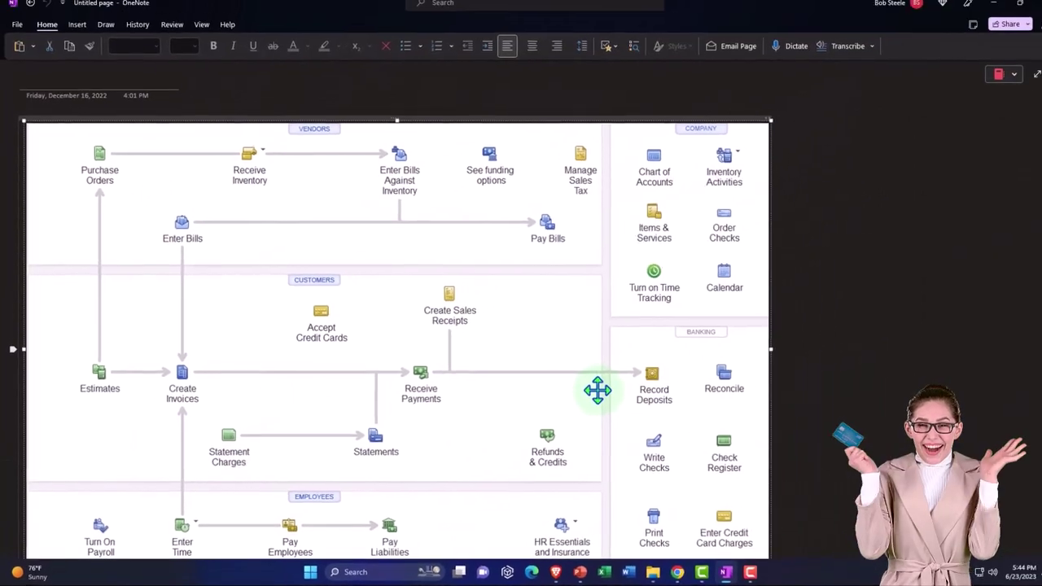
pyautogui.click(979, 12)
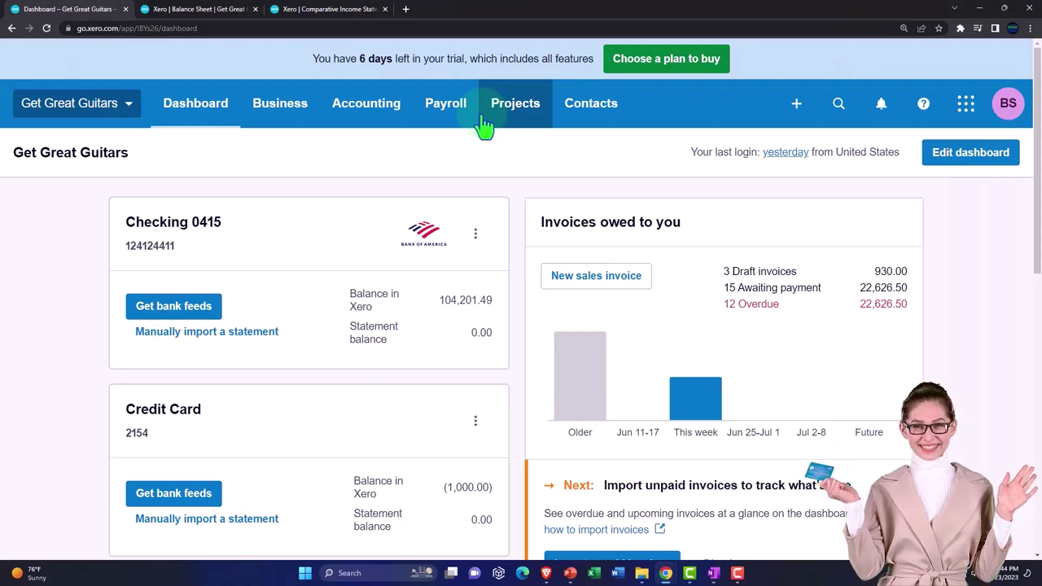
# - Open the Products and services list and review the service, rental and guitar items with their cost and sale prices
pyautogui.click(290, 115)
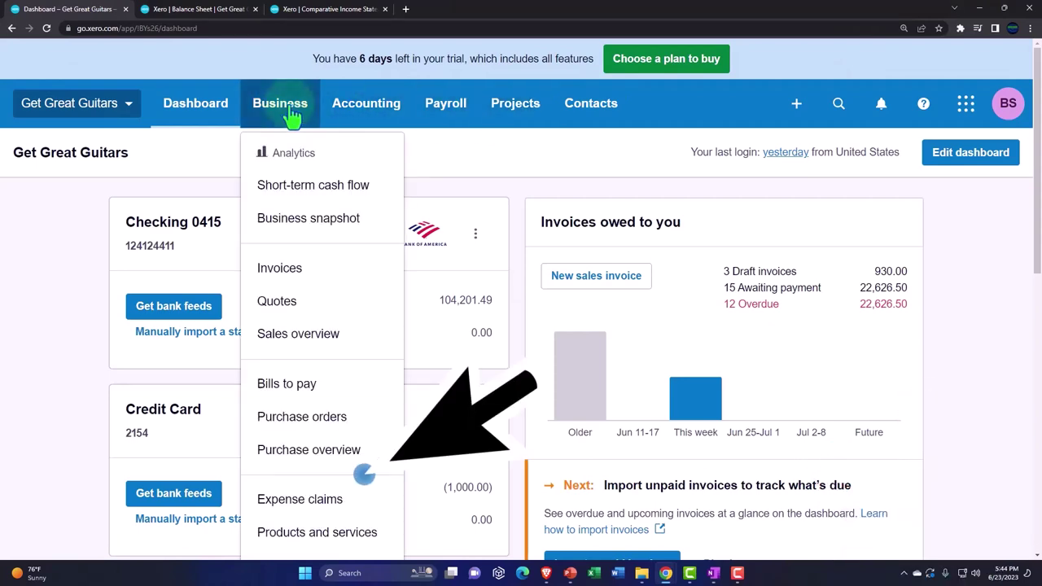
pyautogui.scroll(-1, 288, 223)
pyautogui.click(298, 482)
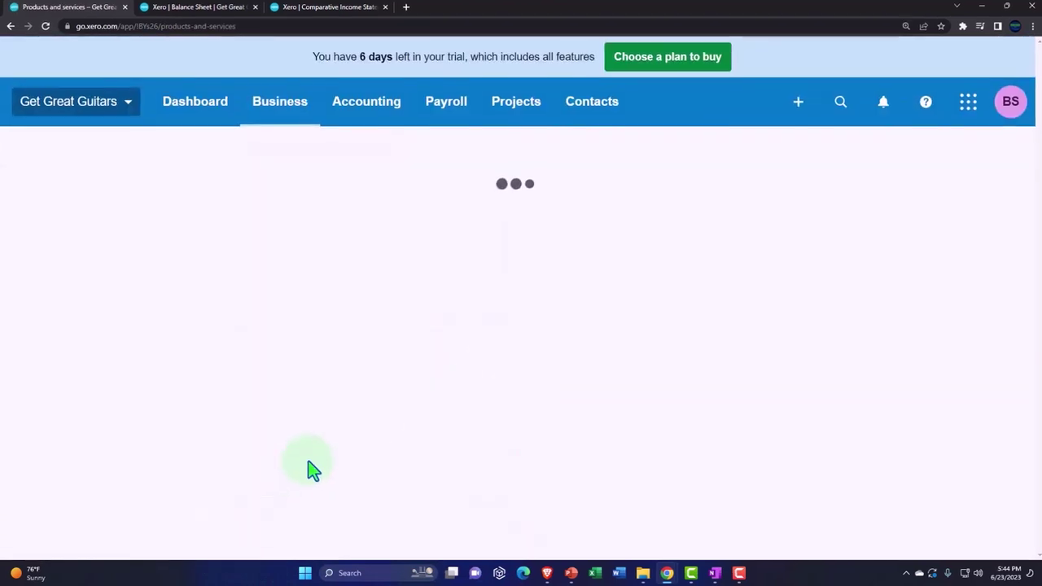
pyautogui.scroll(-6, 309, 419)
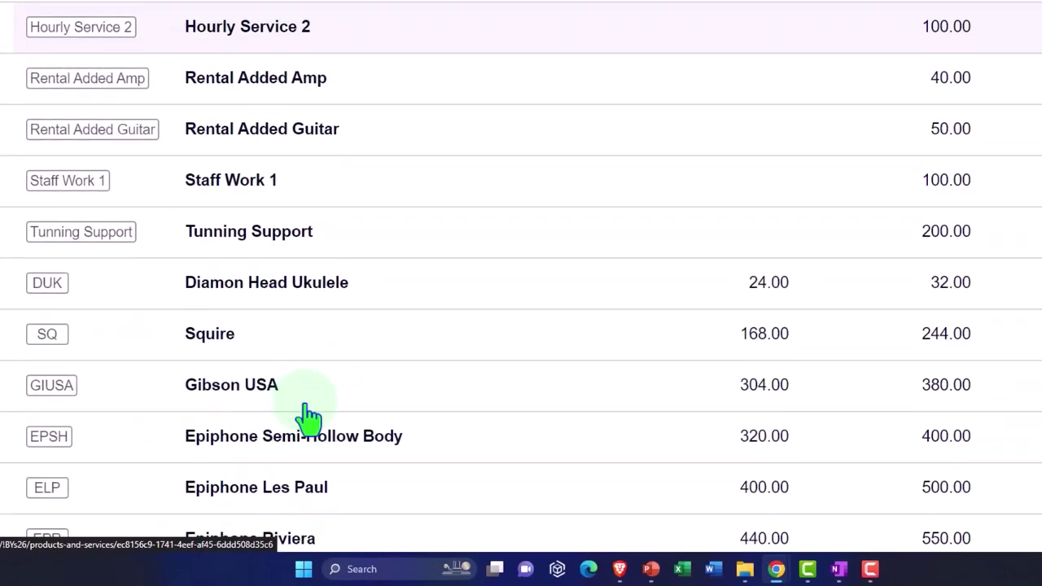
pyautogui.scroll(-2, 310, 419)
pyautogui.scroll(5, 310, 419)
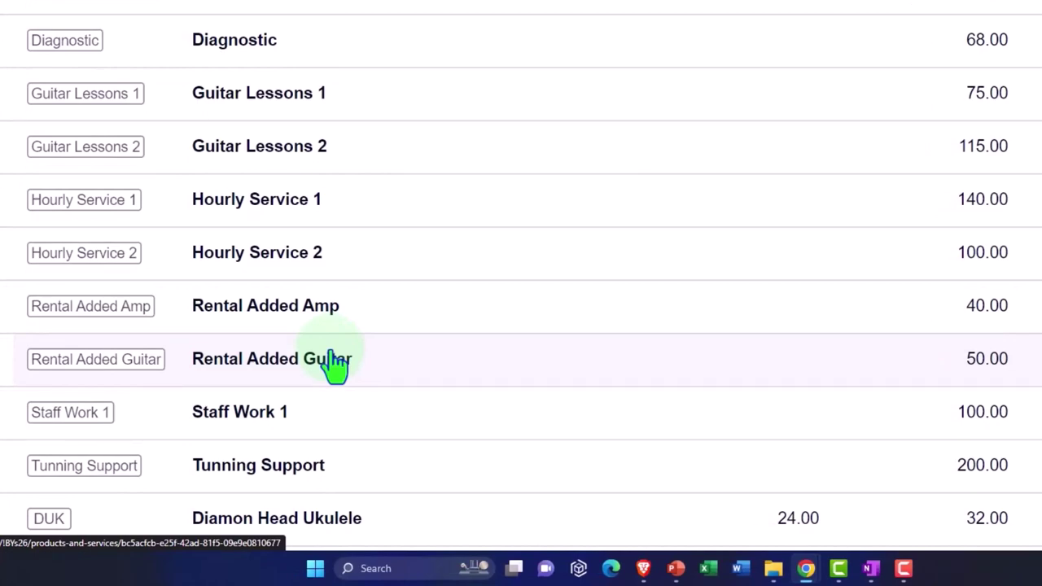
pyautogui.scroll(5, 336, 366)
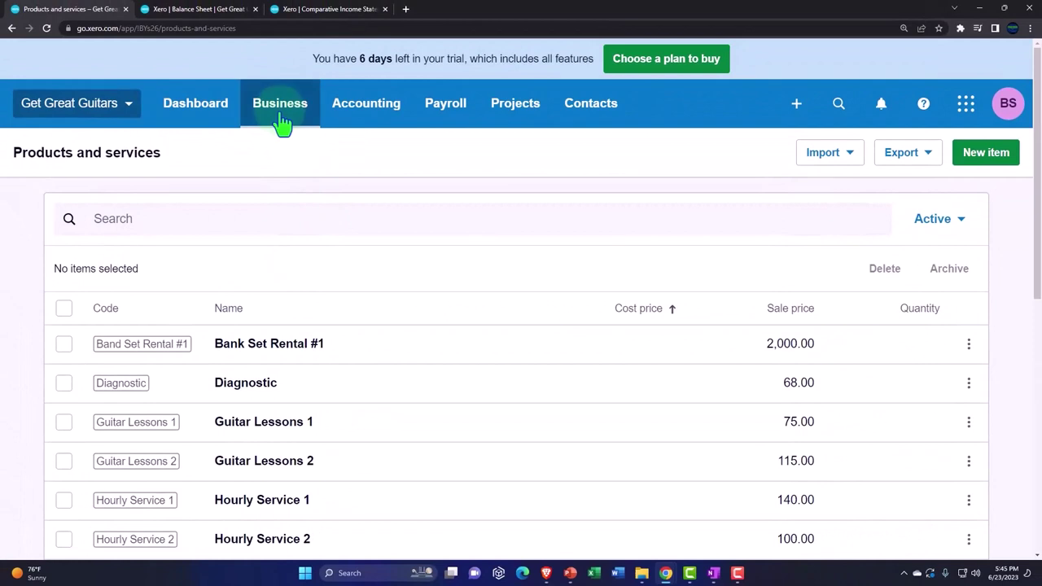
# - Show the accepted quotes and open the Customer 10 quote issued Feb 27, 2023
pyautogui.click(281, 118)
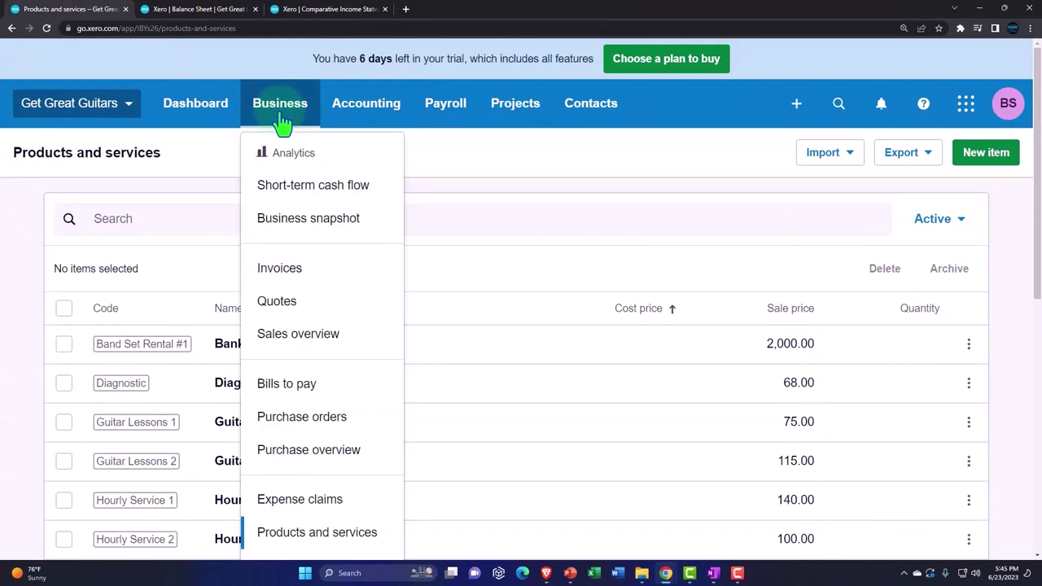
pyautogui.click(281, 304)
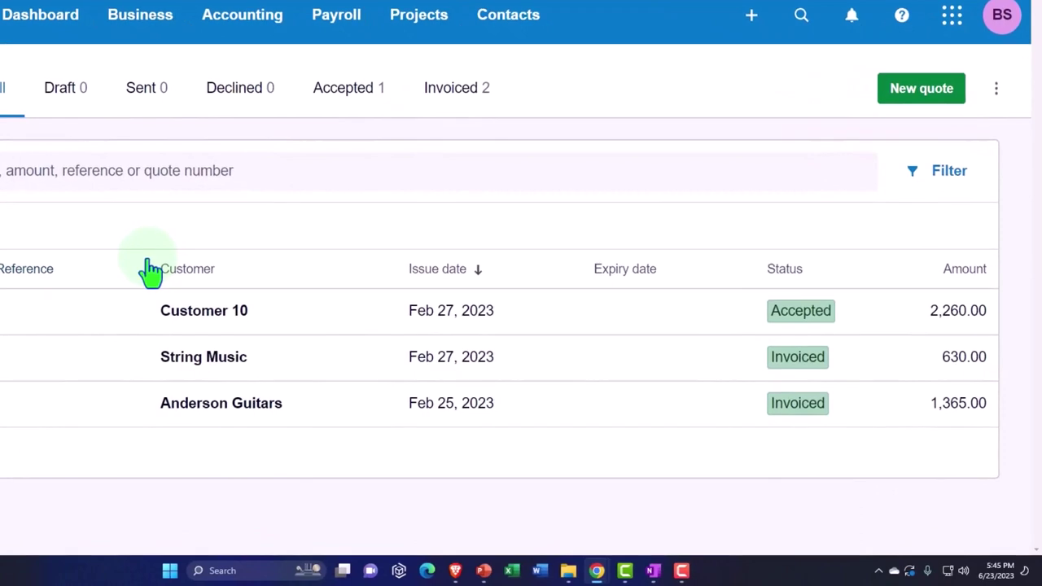
pyautogui.click(339, 102)
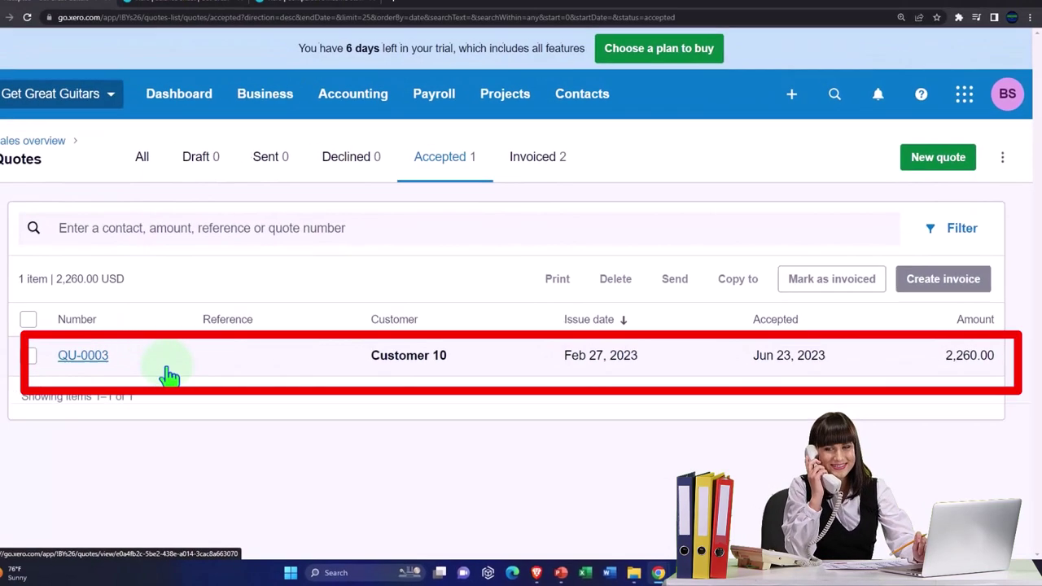
pyautogui.click(84, 357)
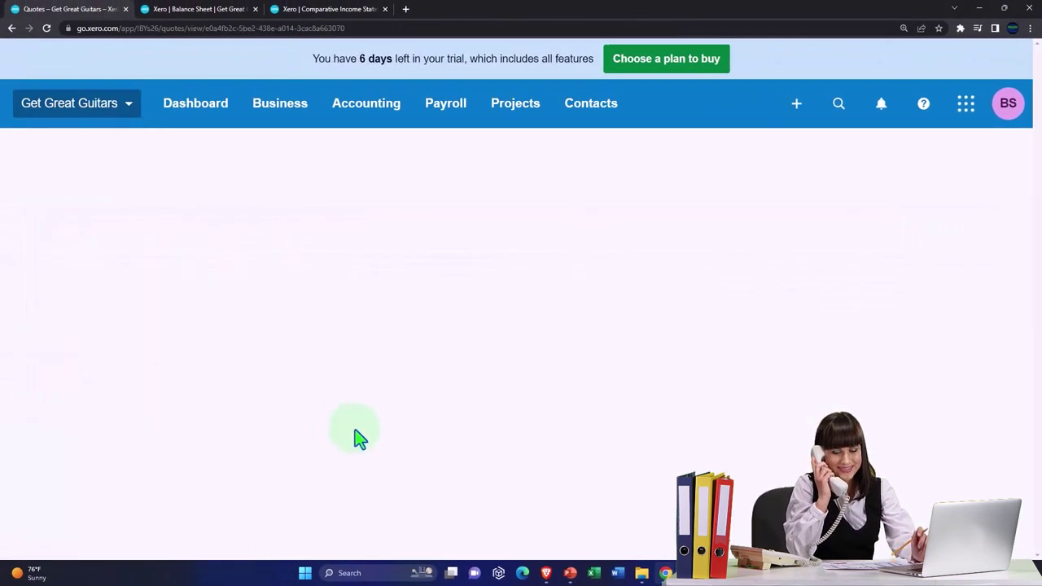
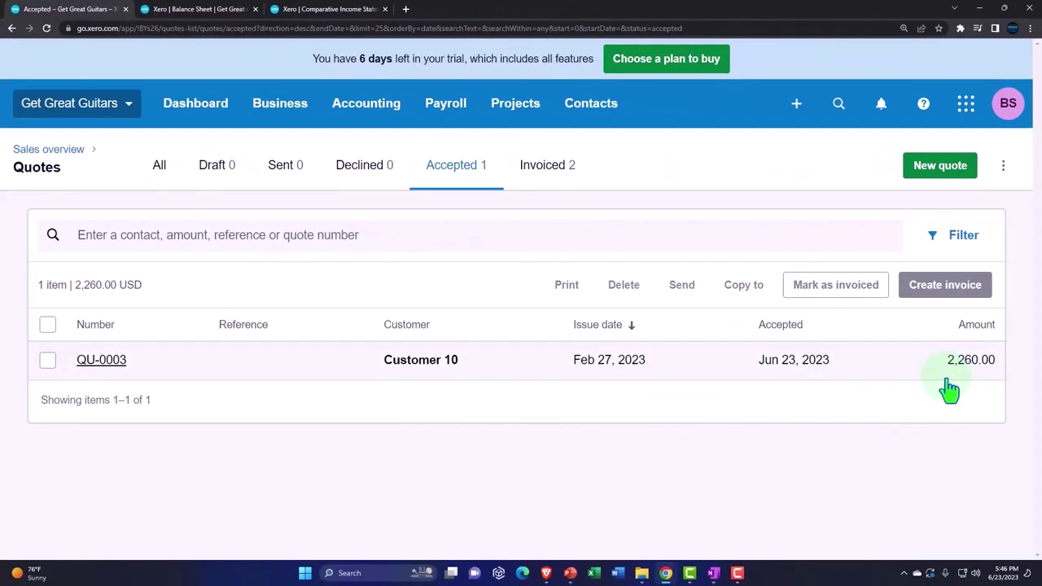
# - Open the Invoices list and show only the invoices awaiting payment
pyautogui.click(288, 120)
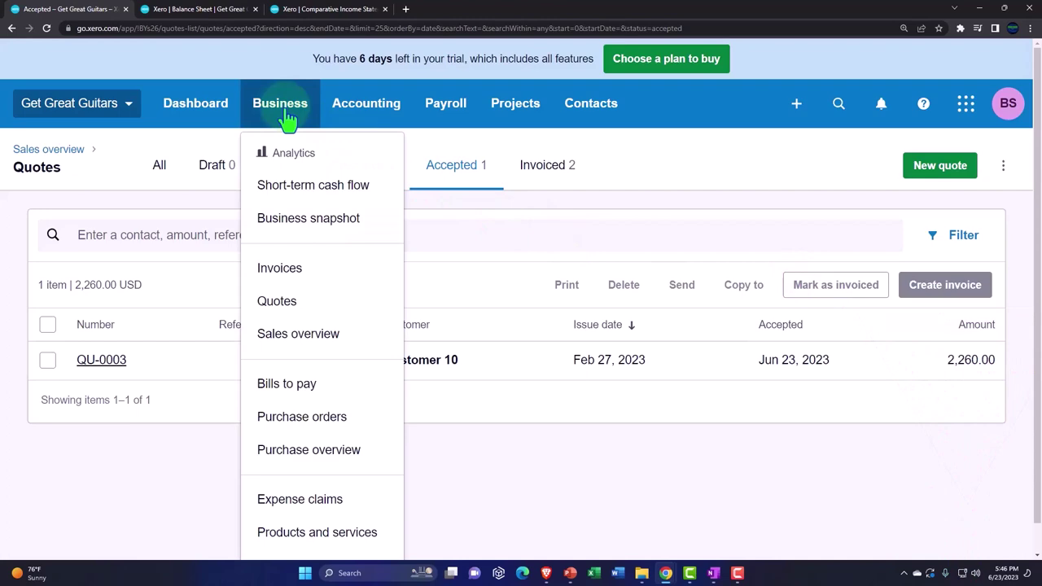
pyautogui.click(299, 273)
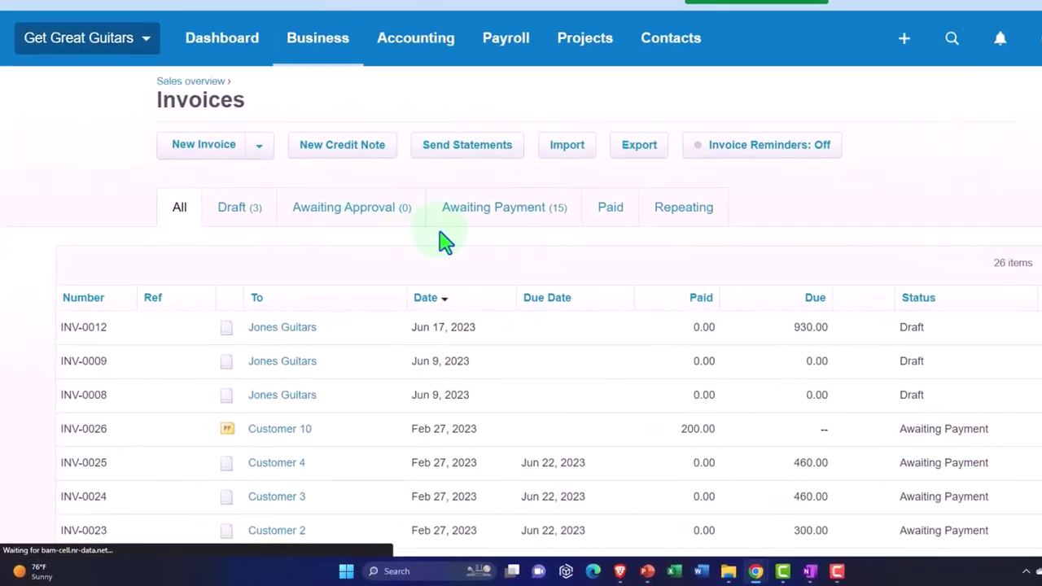
pyautogui.click(544, 185)
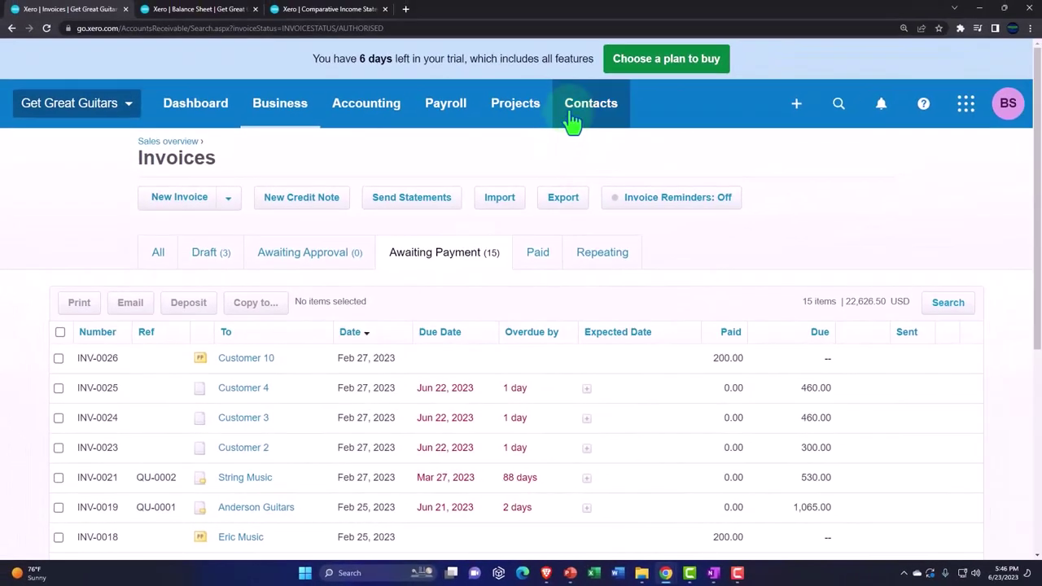
# - Open Customer 10 from the list of all contacts and review its quote and prepayment activity
pyautogui.click(573, 120)
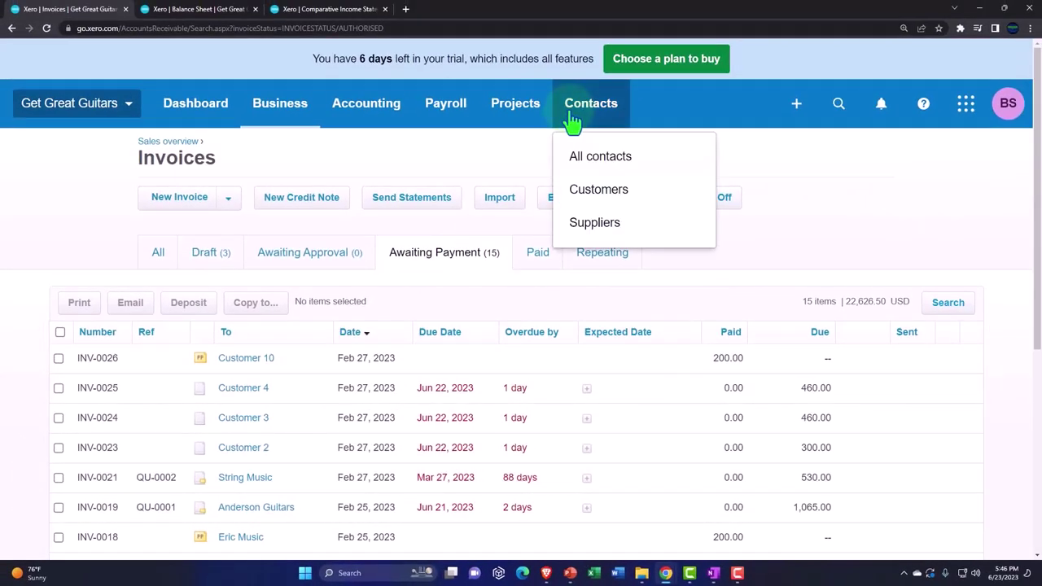
pyautogui.click(584, 162)
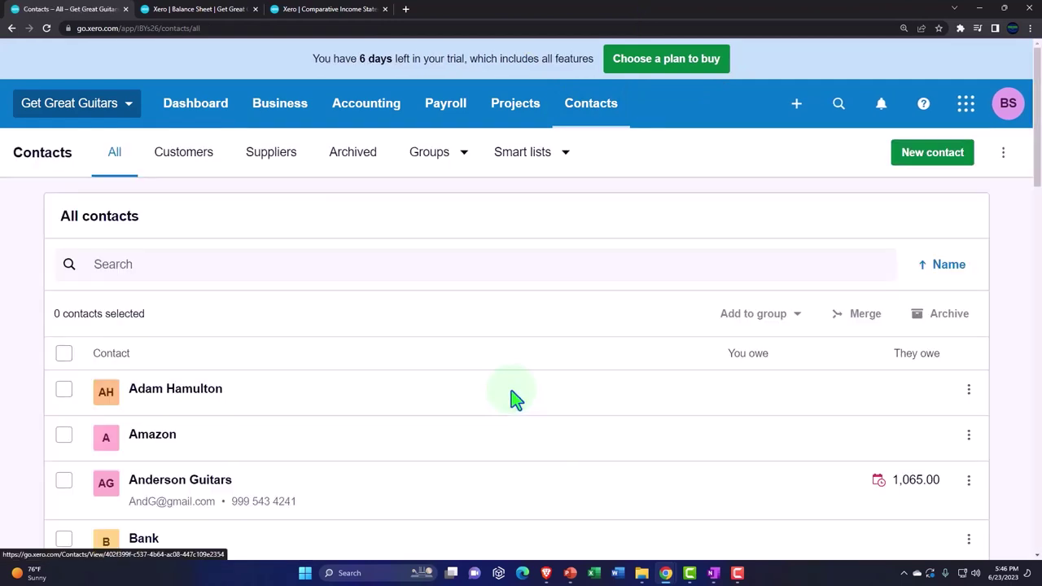
pyautogui.scroll(-5, 515, 399)
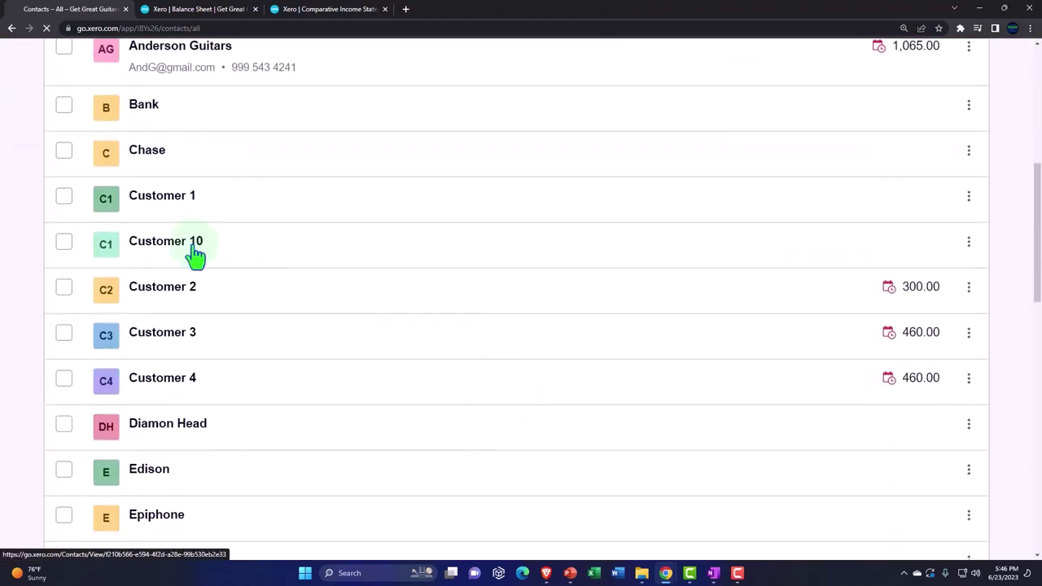
pyautogui.click(195, 256)
pyautogui.scroll(-5, 116, 342)
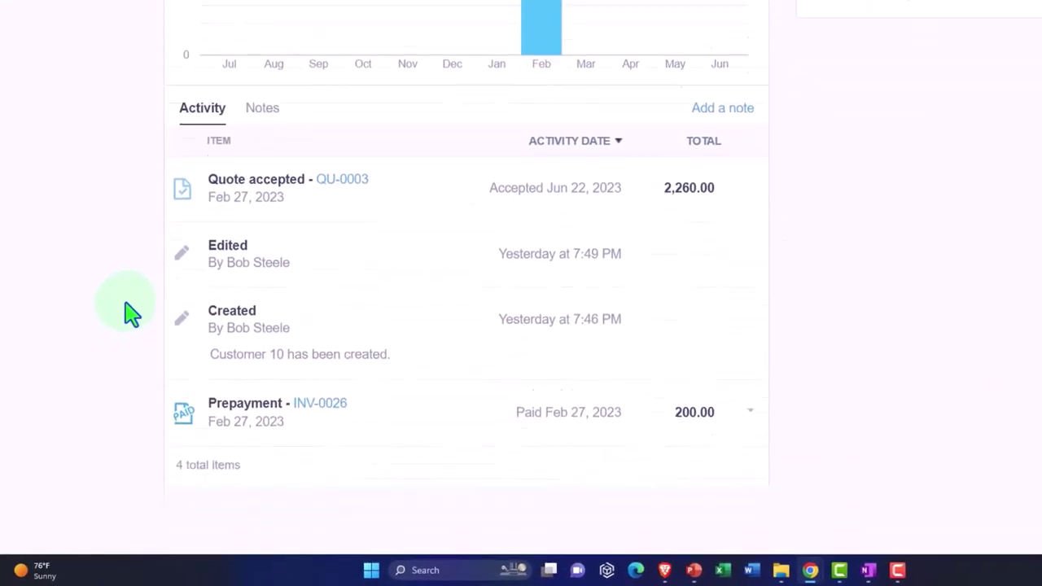
pyautogui.scroll(-1, 130, 314)
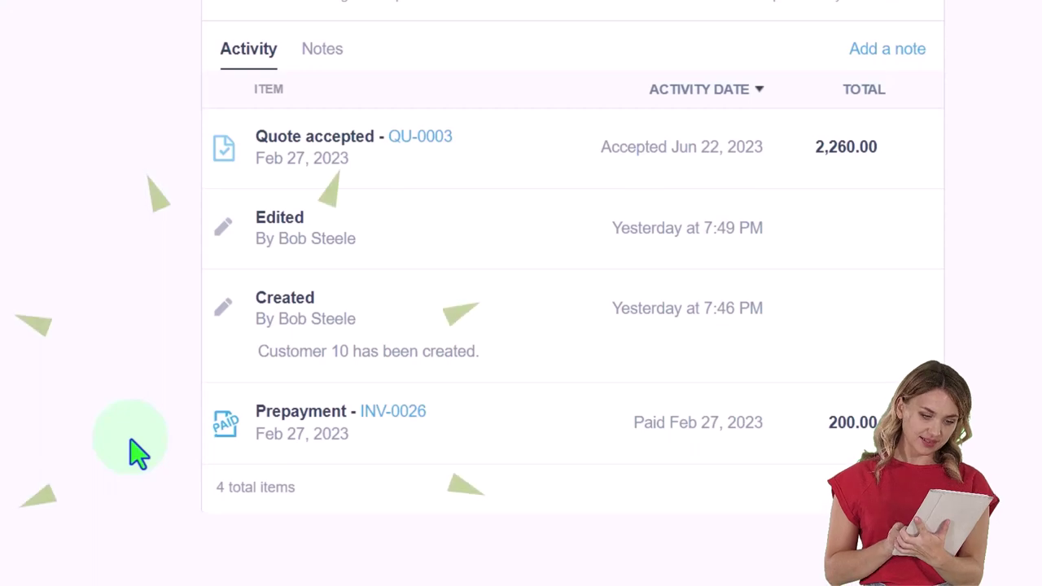
pyautogui.scroll(6, 216, 371)
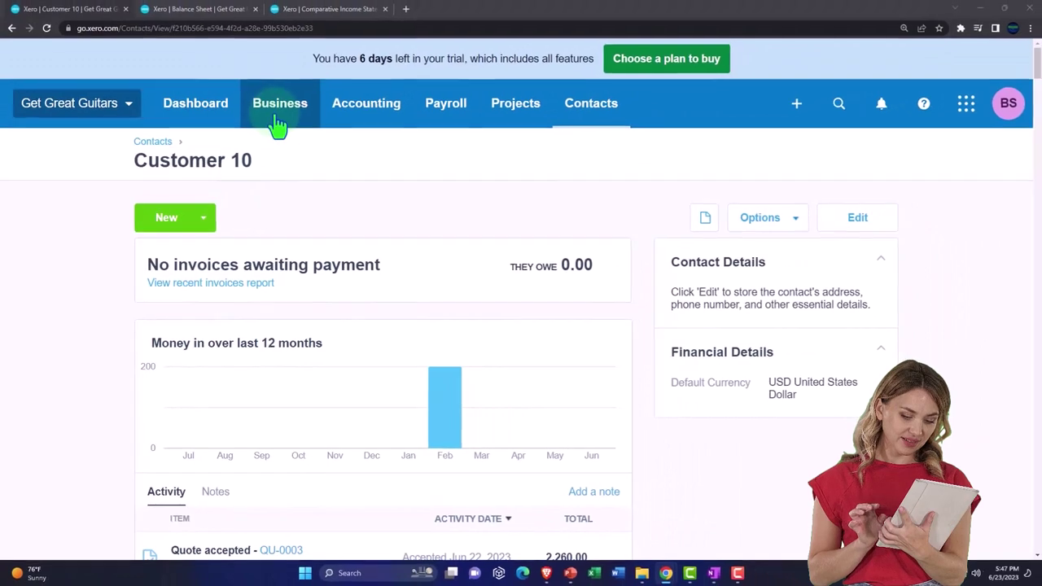
# - Create an invoice from Customer 10's accepted quote, marking the quote as invoiced
pyautogui.click(277, 122)
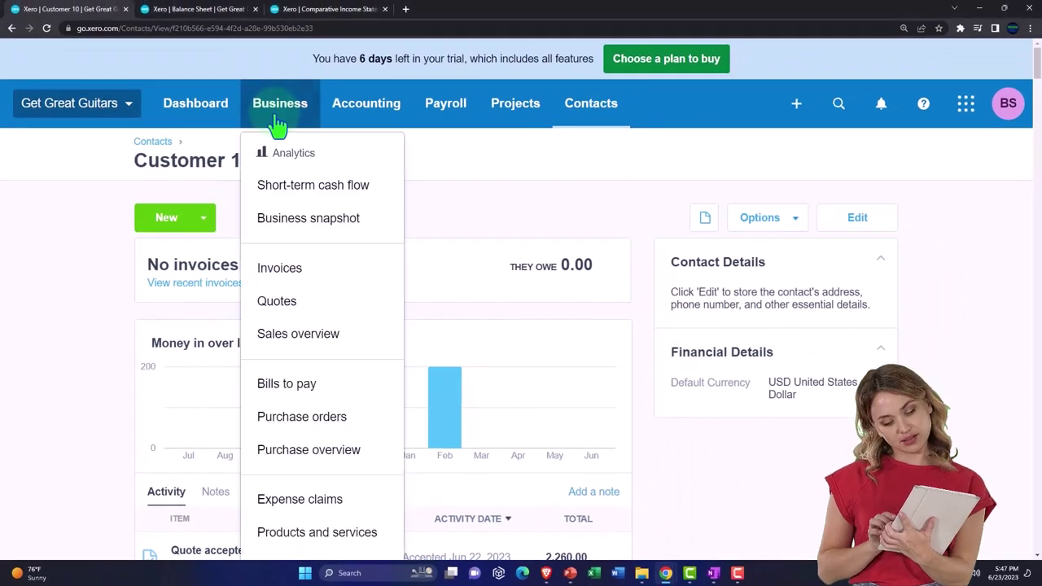
pyautogui.click(291, 303)
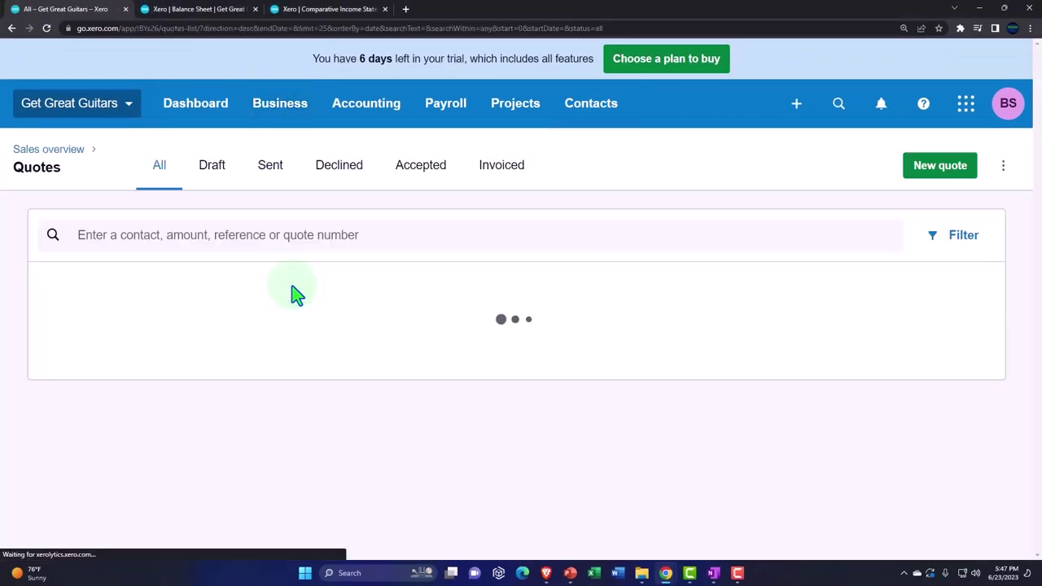
pyautogui.click(448, 180)
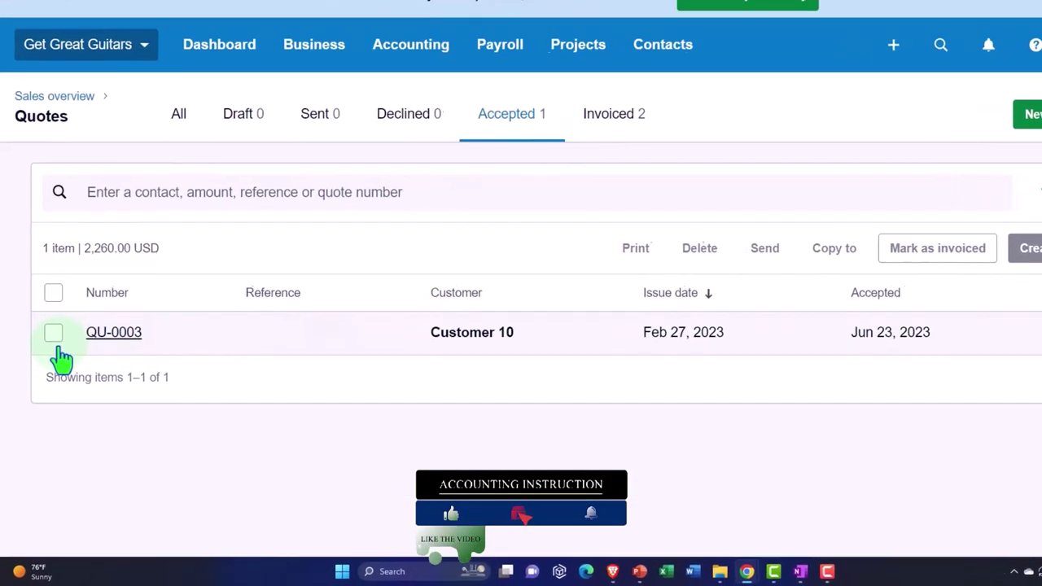
pyautogui.click(54, 334)
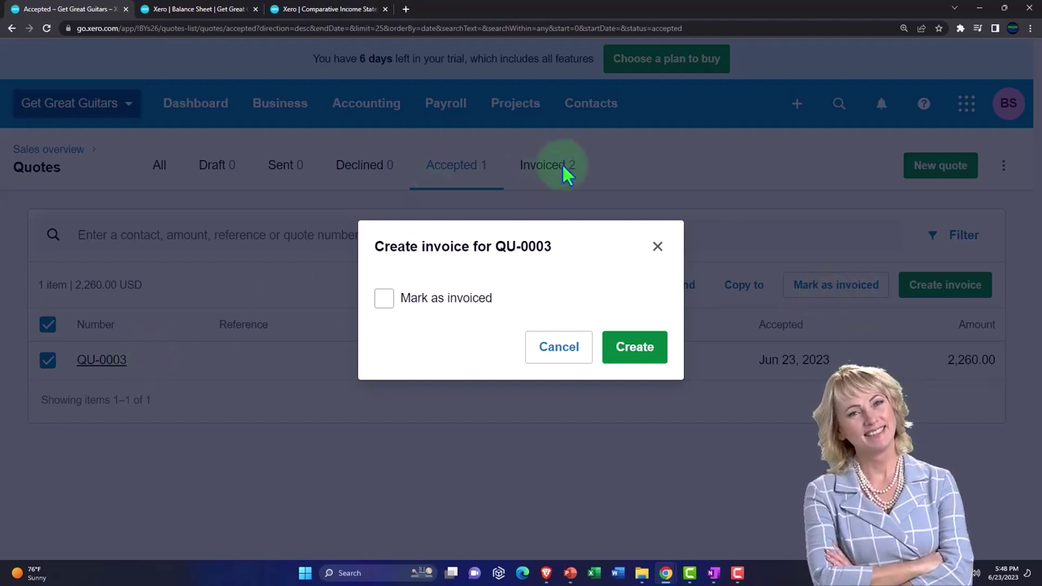
pyautogui.click(386, 301)
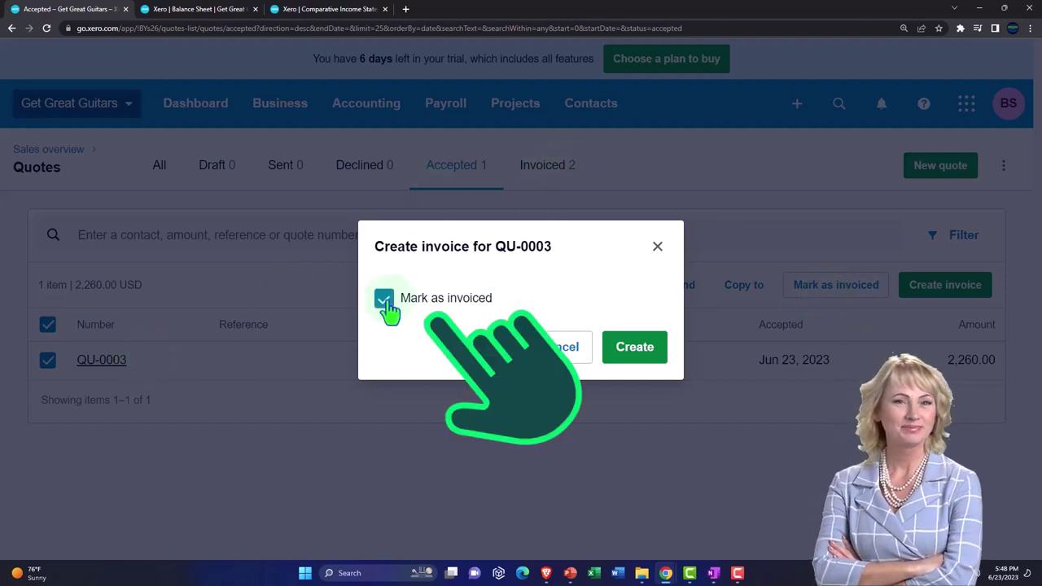
pyautogui.click(632, 350)
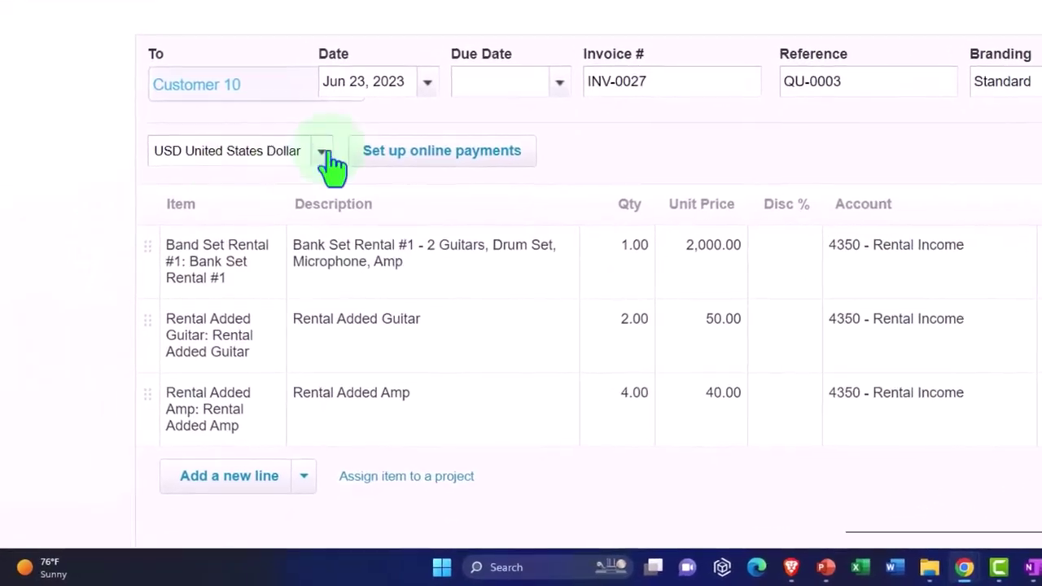
# - Set the new invoice's date to Feb 28, 2023 and its due date to Jun 23, 2023
pyautogui.click(402, 112)
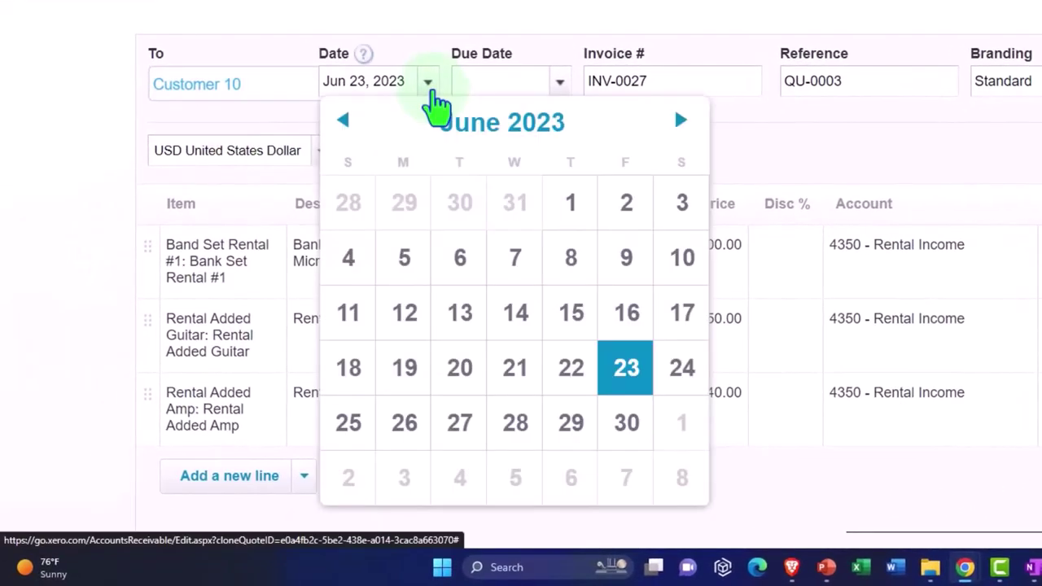
pyautogui.click(346, 122)
pyautogui.click(345, 122)
pyautogui.click(345, 122)
pyautogui.click(345, 123)
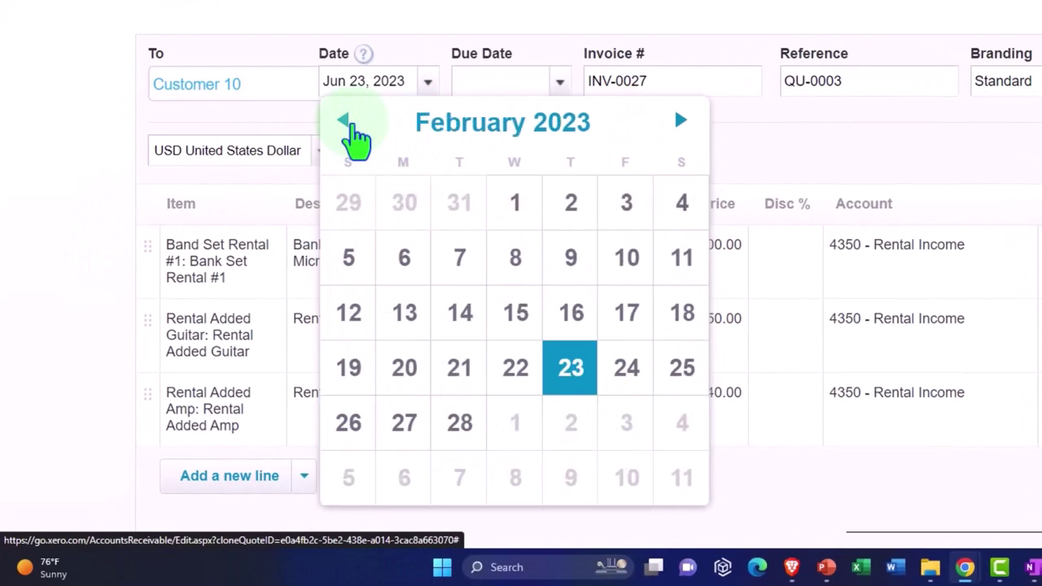
pyautogui.click(478, 438)
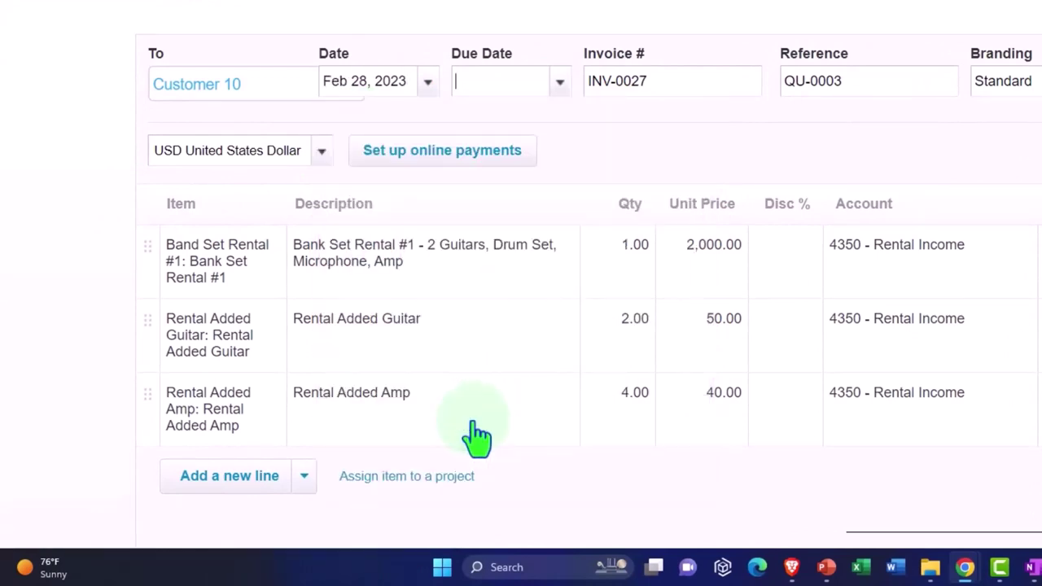
pyautogui.press('Tab')
pyautogui.press('Tab')
pyautogui.press('Tab')
pyautogui.press('Tab')
# - Check the band set, guitar and amp rental lines of the Customer 10 invoice, and approve the invoice
pyautogui.click(130, 298)
pyautogui.scroll(-1, 110, 296)
pyautogui.hotkey('ctrl', '-')
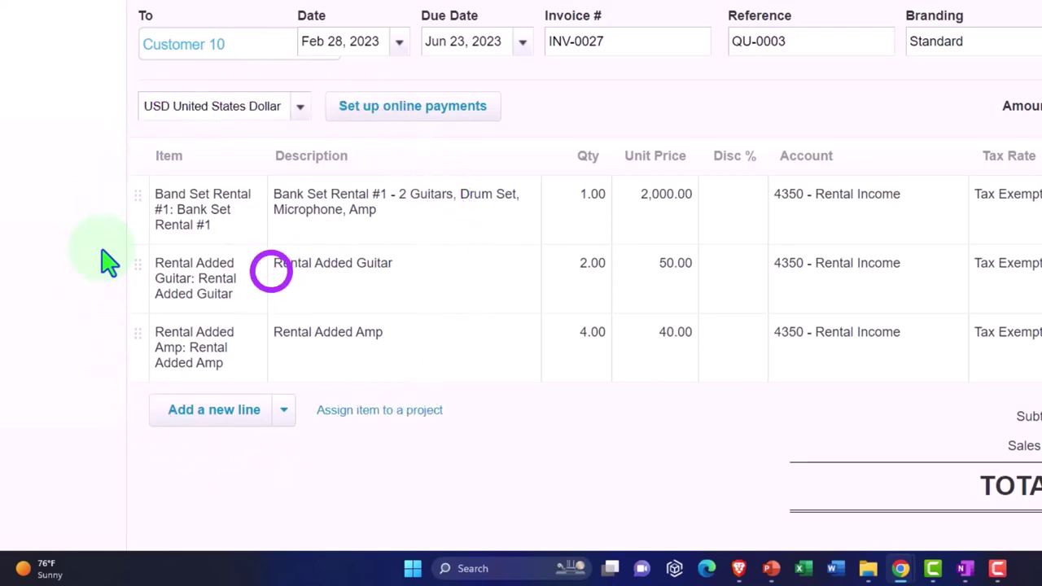
pyautogui.press('Tab')
pyautogui.press('Tab')
pyautogui.press('Tab')
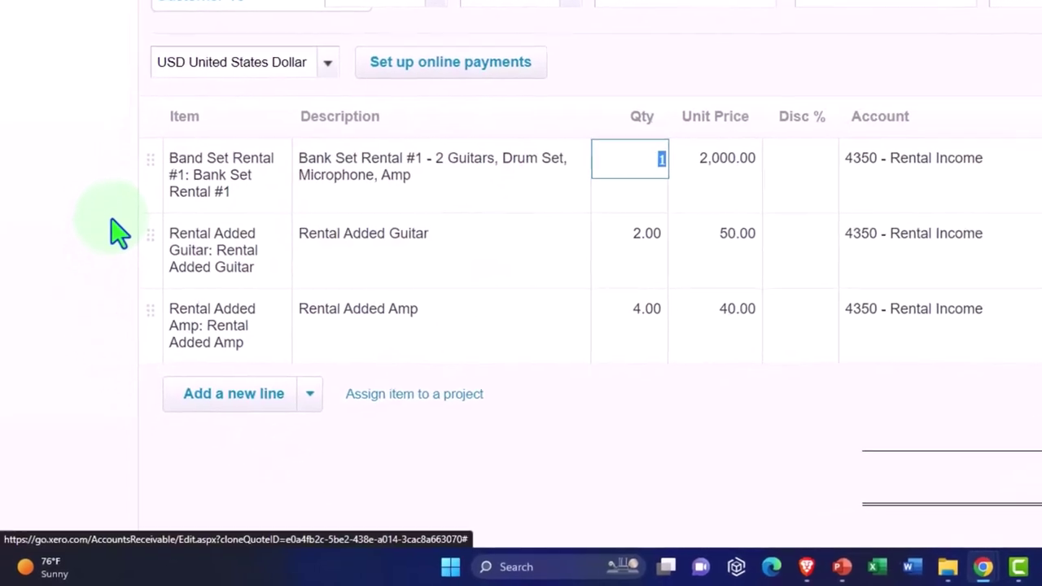
pyautogui.press('Tab')
pyautogui.press('Tab')
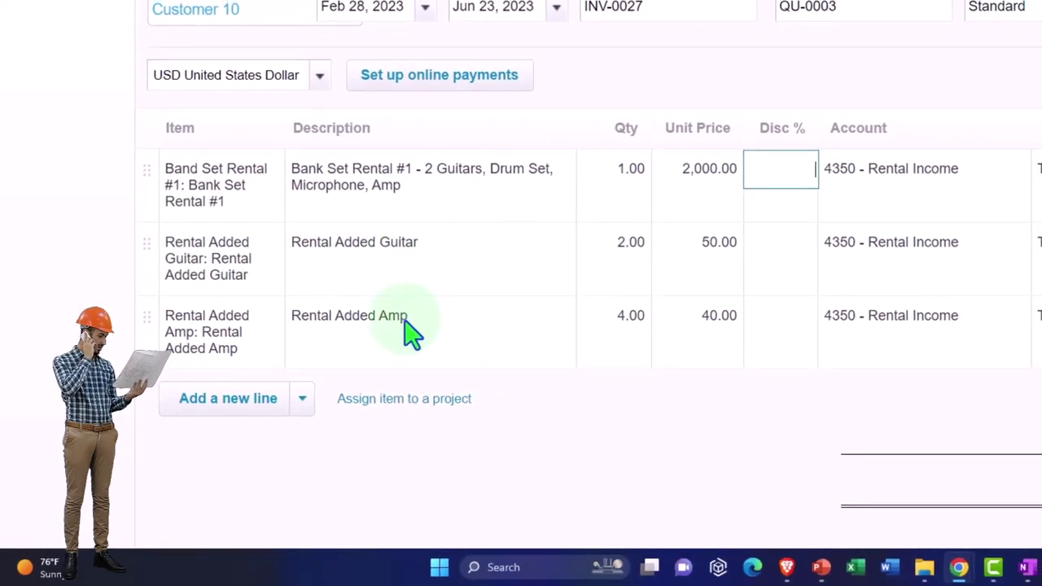
pyautogui.scroll(-2, 411, 330)
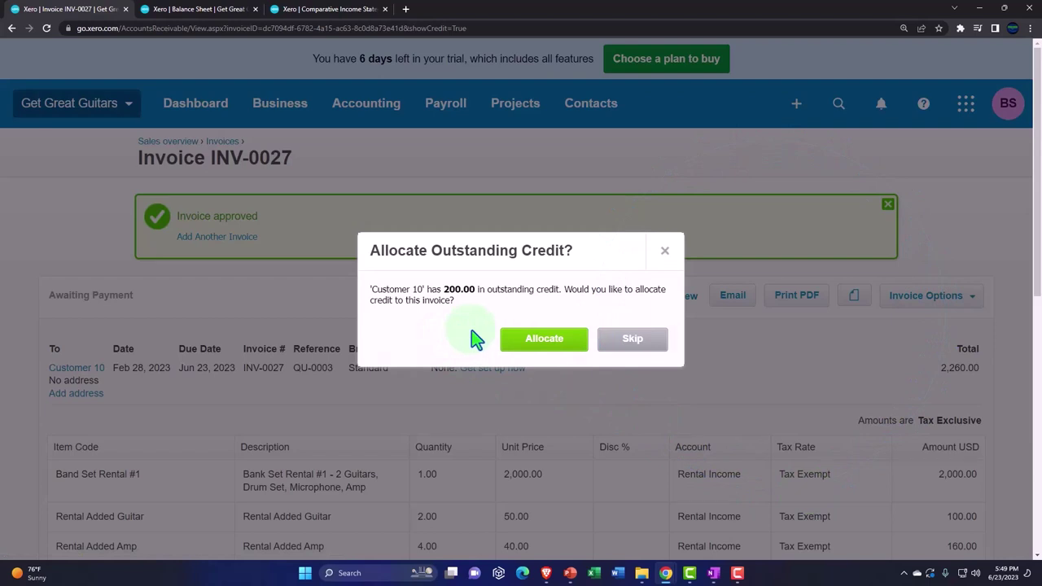
# - Allocate 200.00 of Customer 10's outstanding prepayment credit to the approved invoice
pyautogui.click(540, 339)
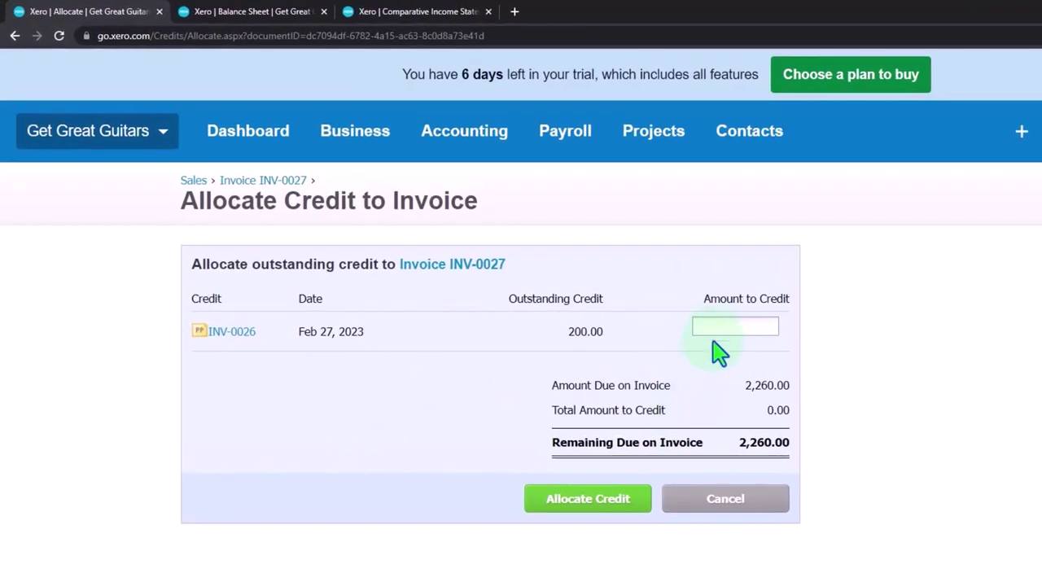
pyautogui.click(716, 325)
pyautogui.write('200')
pyautogui.press('Tab')
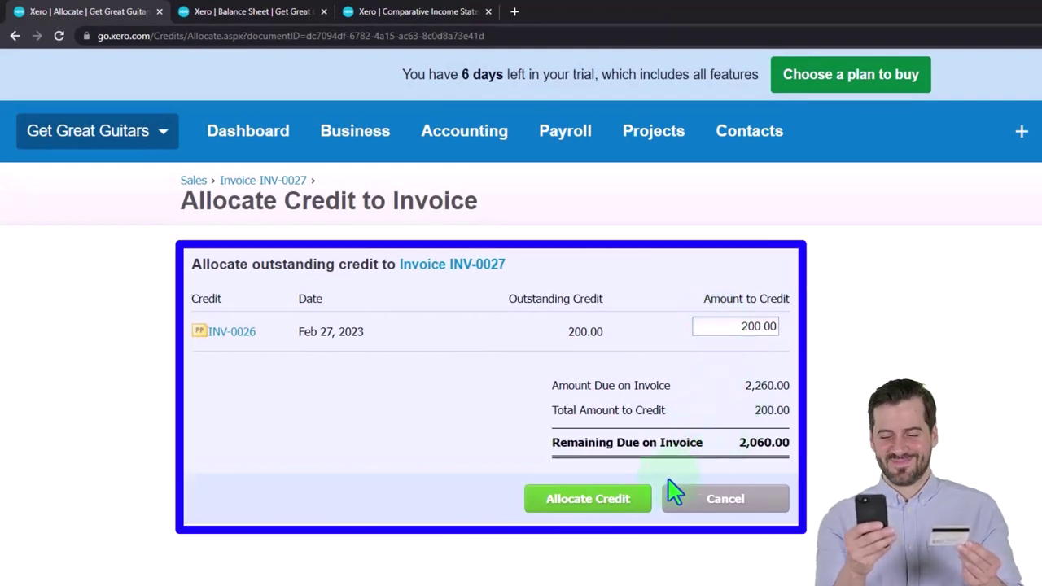
pyautogui.click(619, 494)
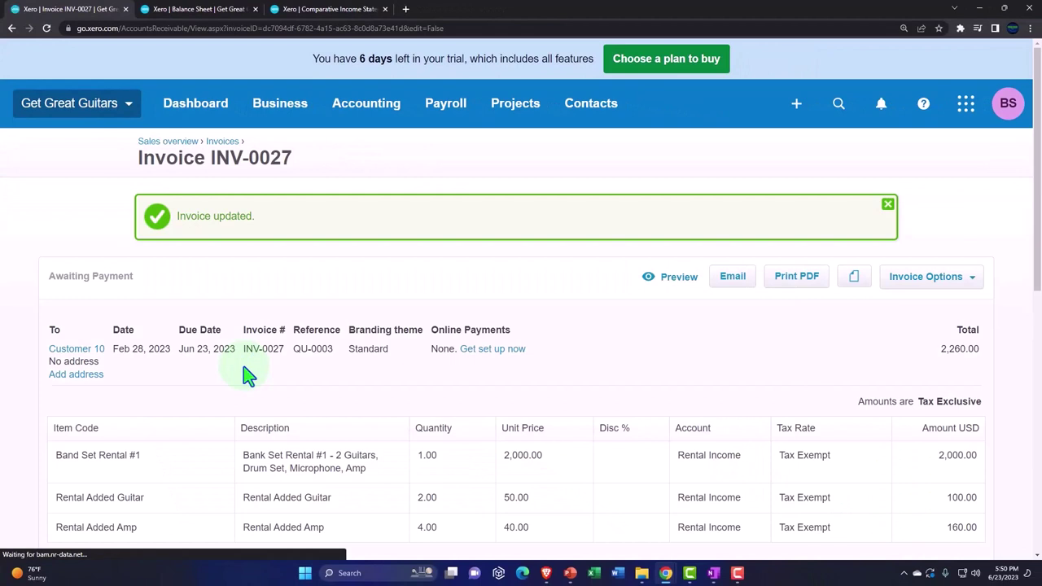
# - Review the invoice's line items, total, prepayment deduction and amount due
pyautogui.scroll(-2, 248, 376)
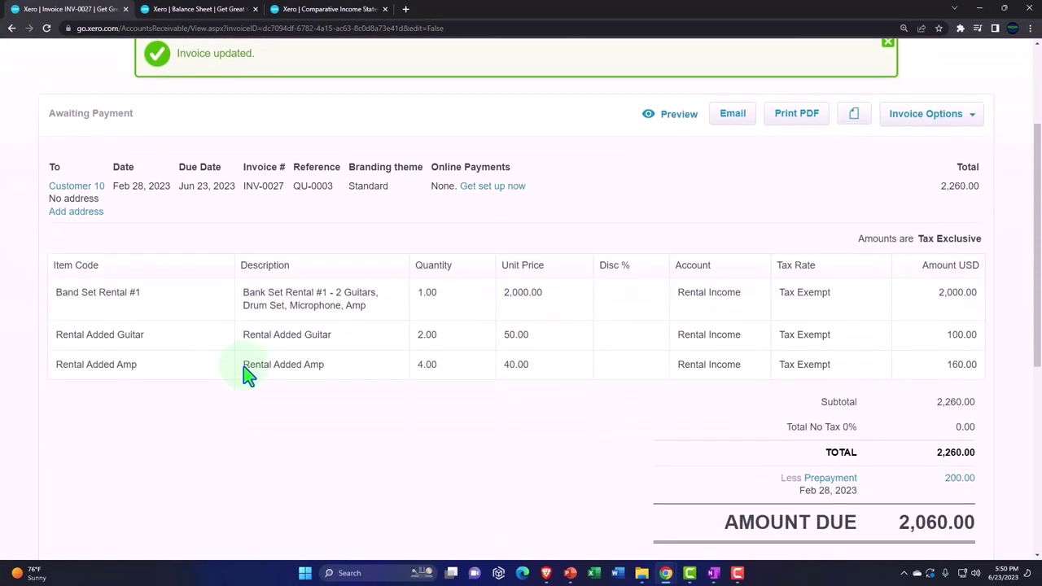
pyautogui.scroll(-1, 249, 376)
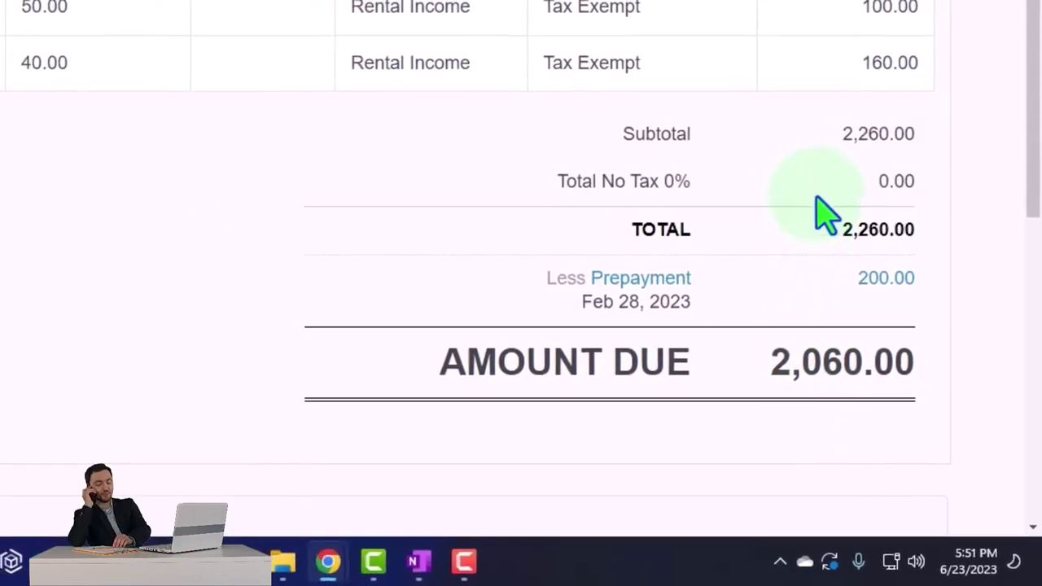
pyautogui.click(851, 175)
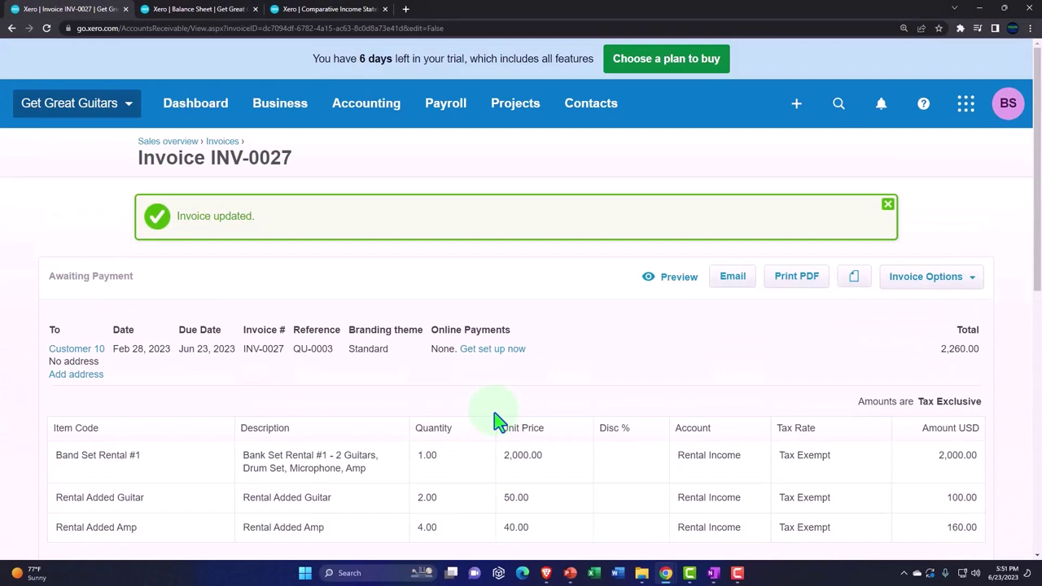
# - Switch to the balance sheet report, update it and open the transactions behind Accounts Receivable
pyautogui.click(205, 9)
pyautogui.click(924, 243)
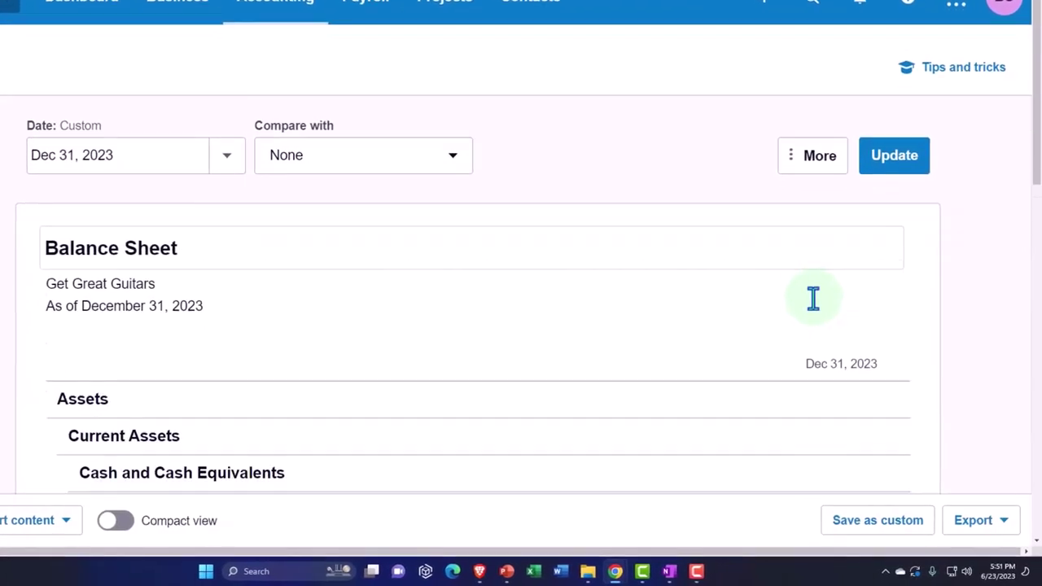
pyautogui.scroll(-2, 812, 298)
pyautogui.click(851, 250)
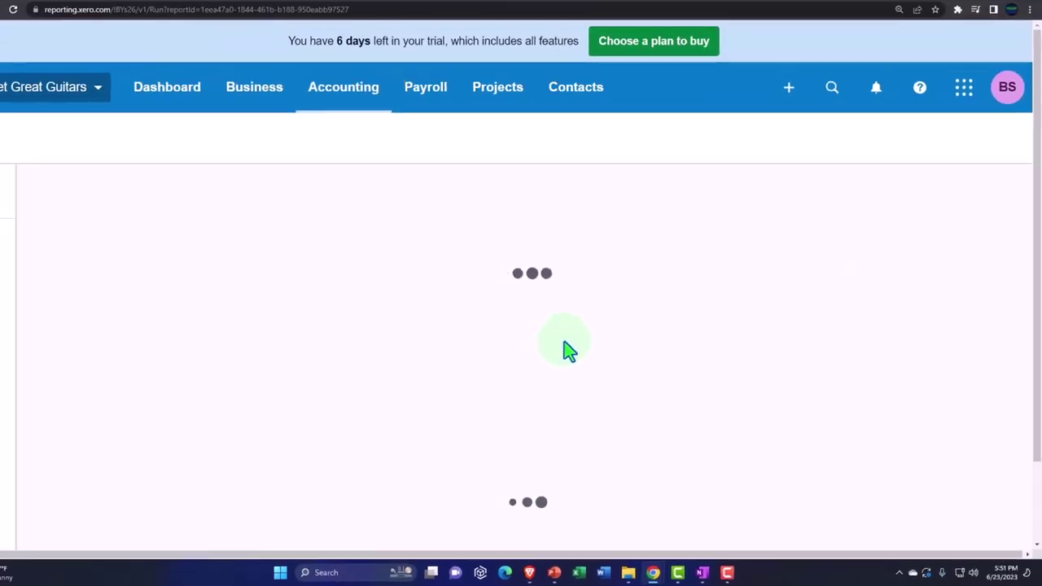
# - Examine the Feb 28, 2023 Customer 10 invoice and prepayment allocation in the Accounts Receivable transactions, including their related accounts
pyautogui.scroll(-4, 571, 350)
pyautogui.scroll(-18, 571, 356)
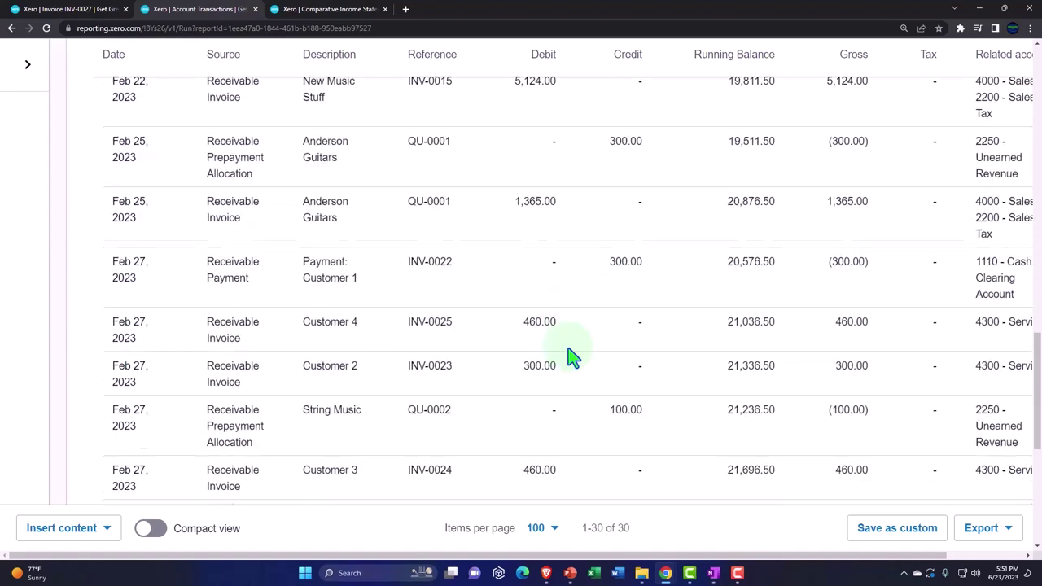
pyautogui.scroll(-1, 571, 356)
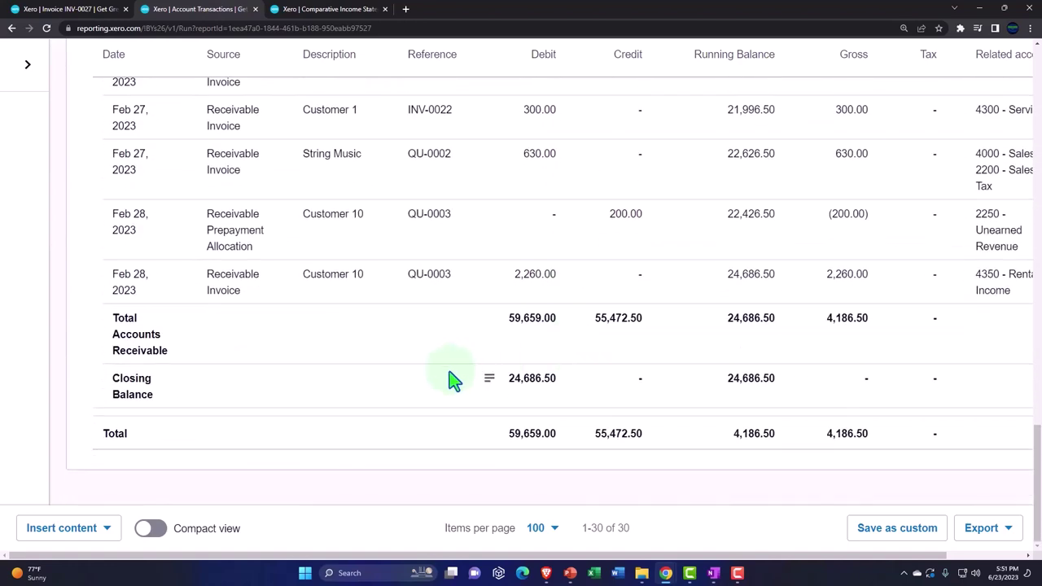
pyautogui.scroll(1, 450, 380)
pyautogui.hotkey('ctrl', '0')
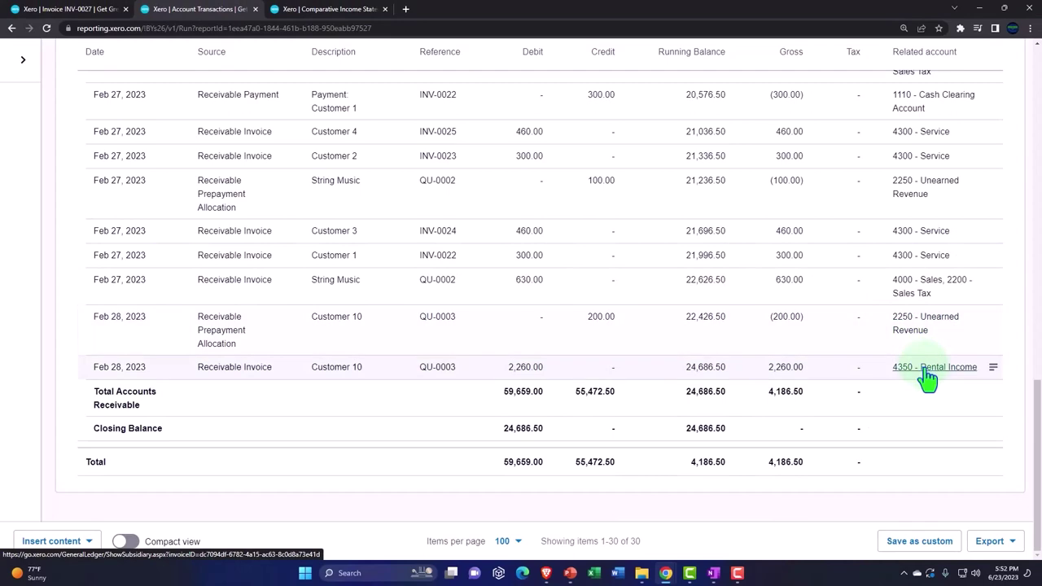
pyautogui.scroll(15, 46, 350)
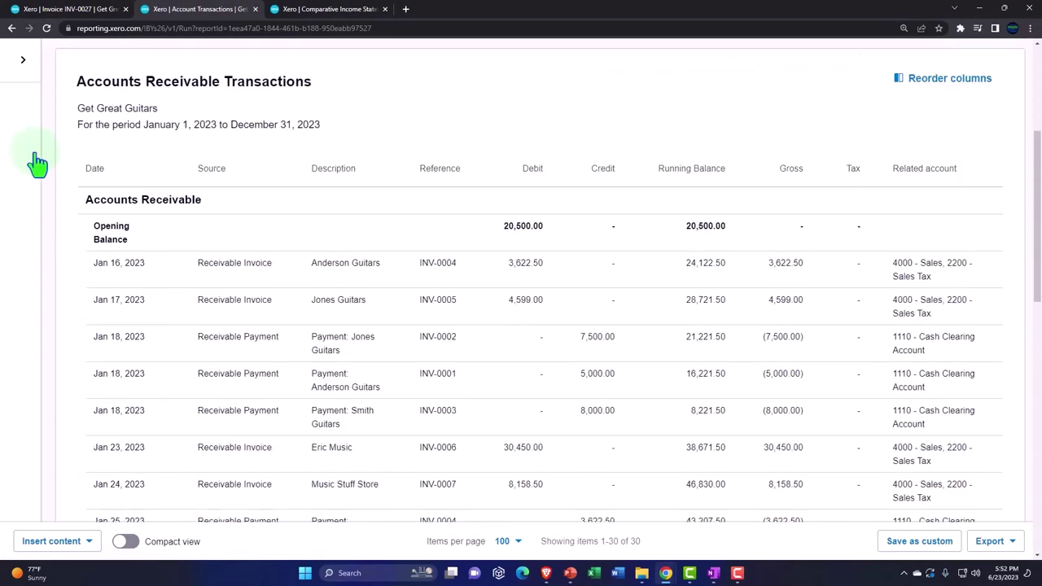
# - Return to the balance sheet and open the transactions behind Unearned Revenue under current liabilities
pyautogui.click(11, 27)
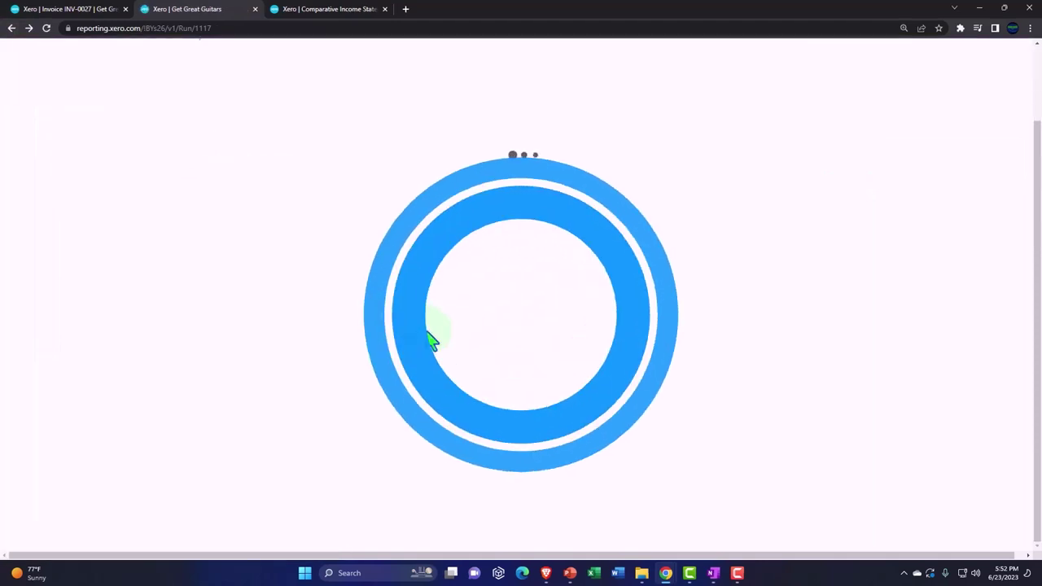
pyautogui.scroll(-3, 429, 340)
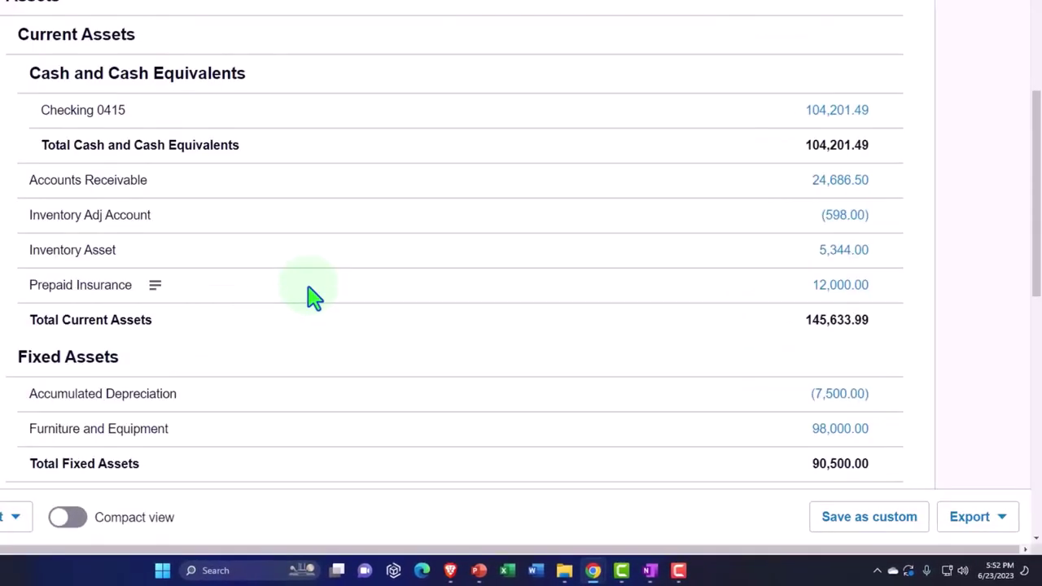
pyautogui.scroll(-5, 314, 297)
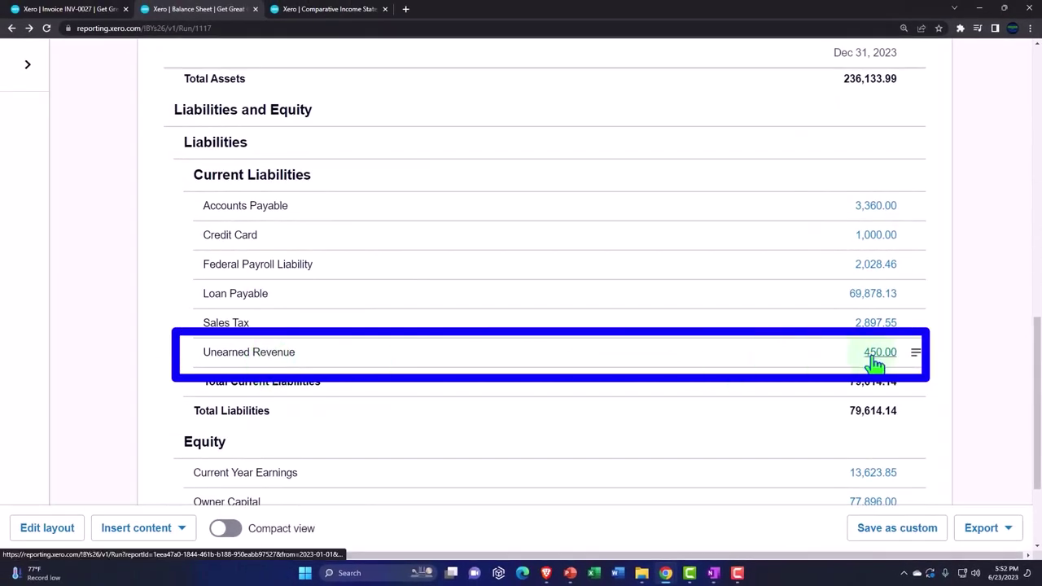
pyautogui.click(875, 362)
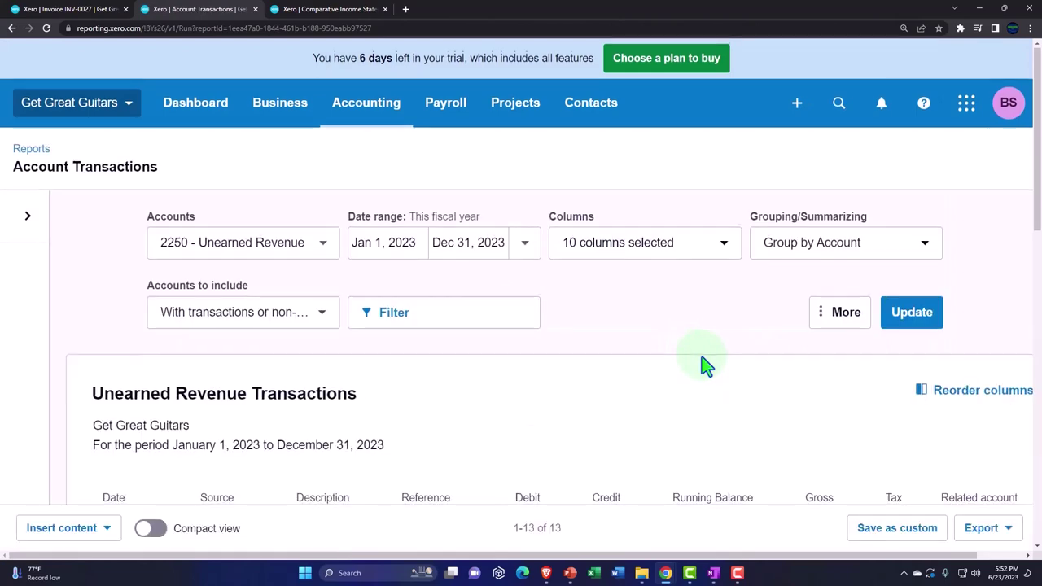
# - Examine Customer 10's Feb 28, 2023 prepayment allocation in the Unearned Revenue transactions, including its related account, and return to the balance sheet
pyautogui.scroll(-6, 706, 366)
pyautogui.scroll(-4, 706, 367)
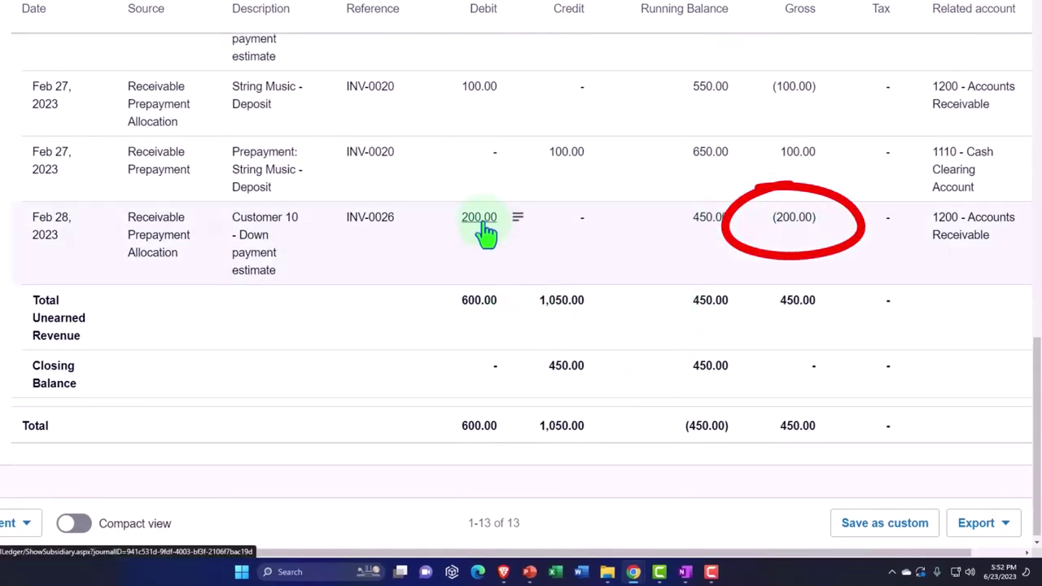
pyautogui.scroll(8, 249, 301)
pyautogui.scroll(5, 242, 309)
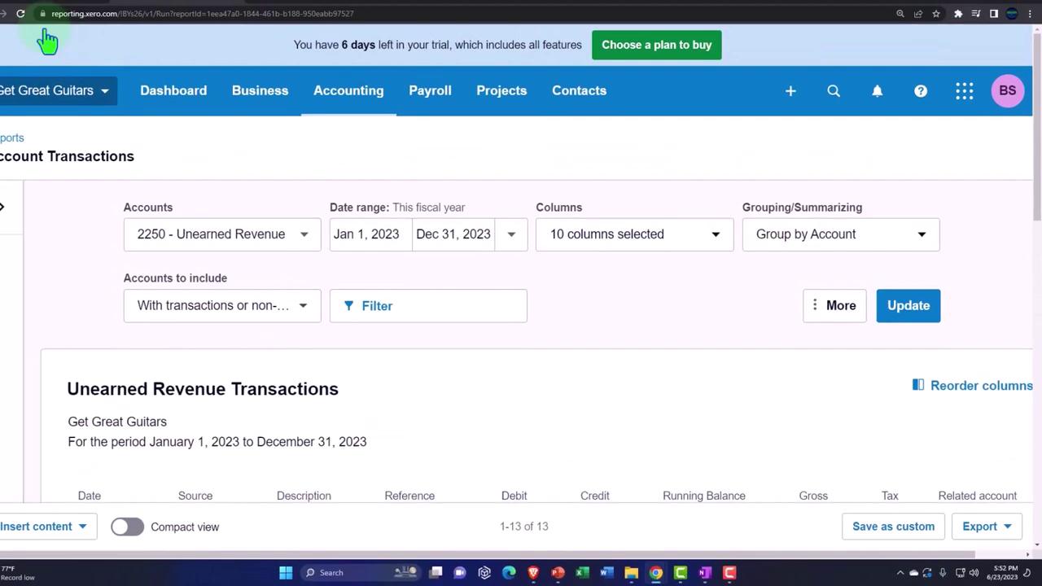
pyautogui.click(12, 30)
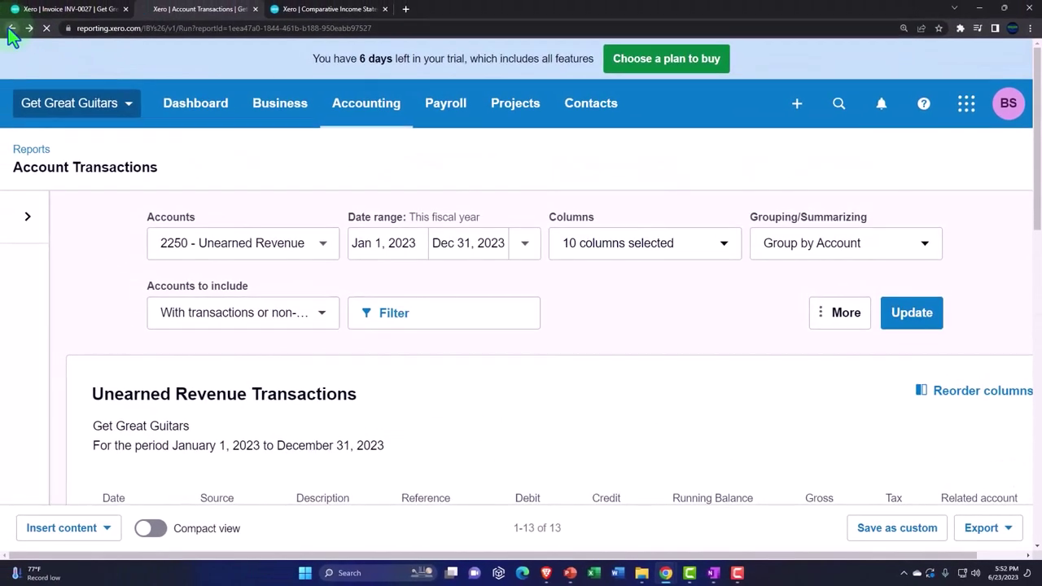
# - Update the comparative income statement to examine February rental income, and recheck Accounts Receivable on the balance sheet
pyautogui.click(315, 10)
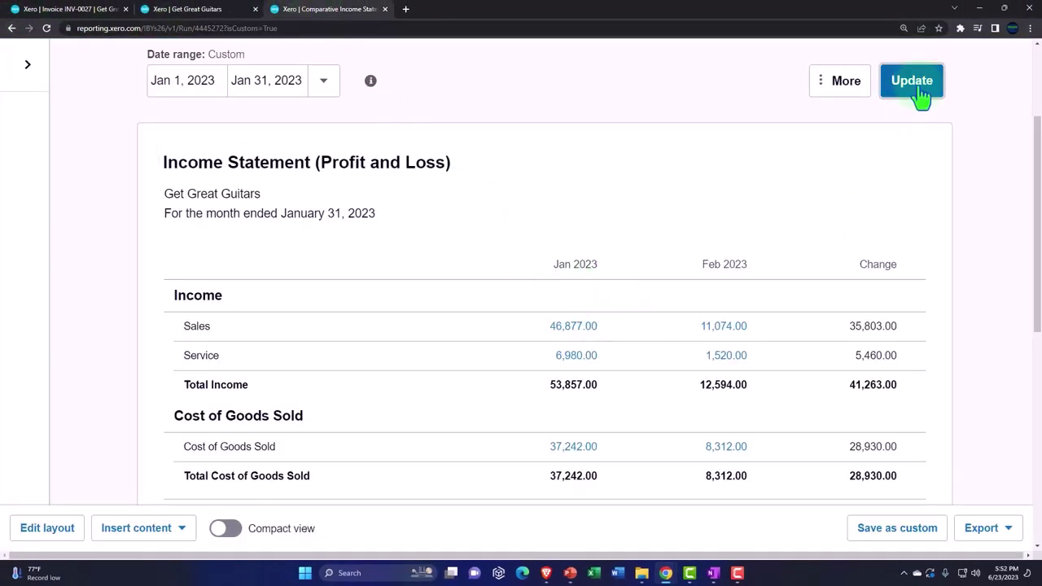
pyautogui.click(921, 96)
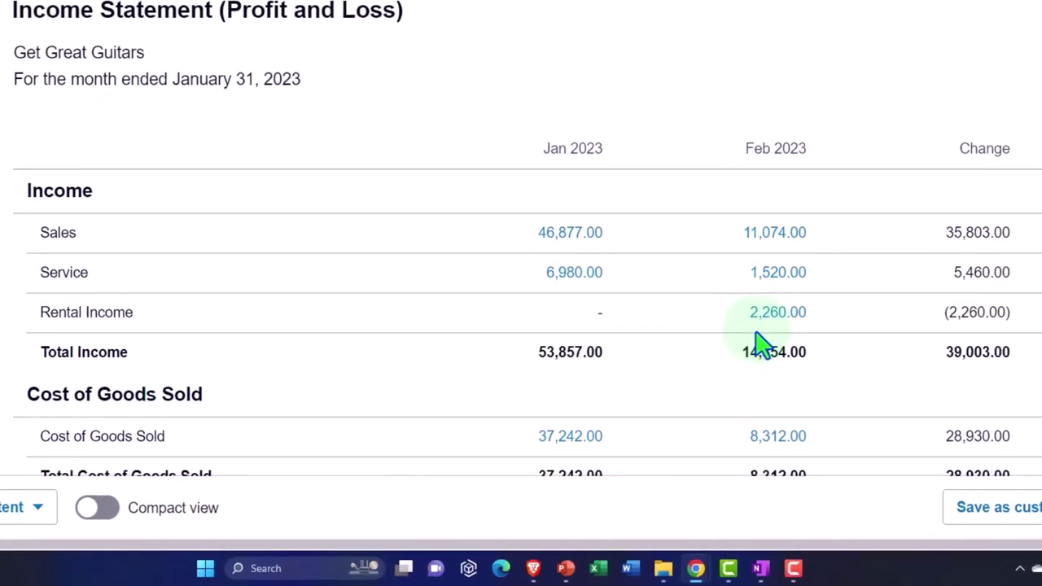
pyautogui.click(187, 10)
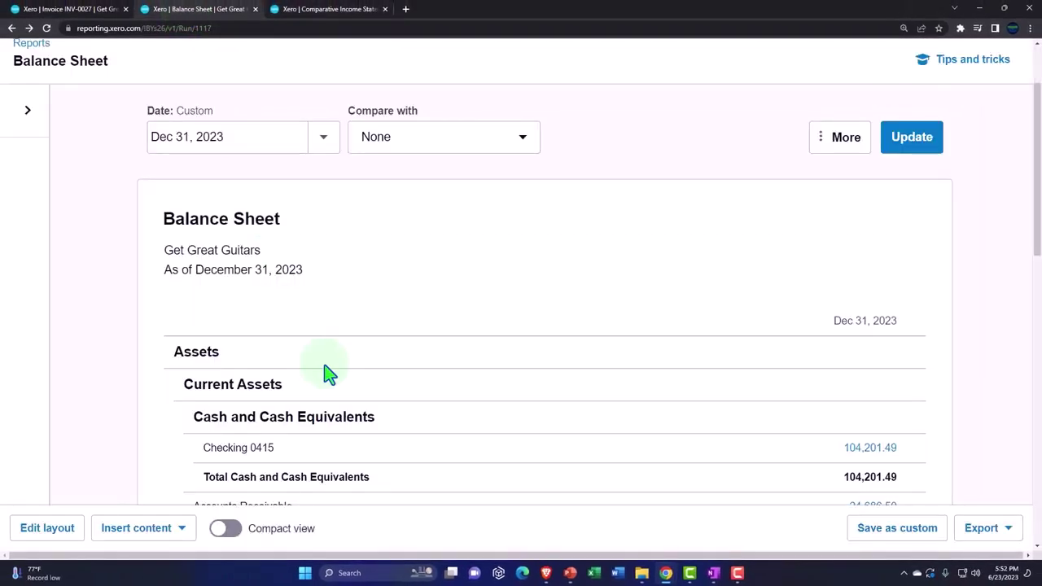
pyautogui.scroll(-3, 326, 373)
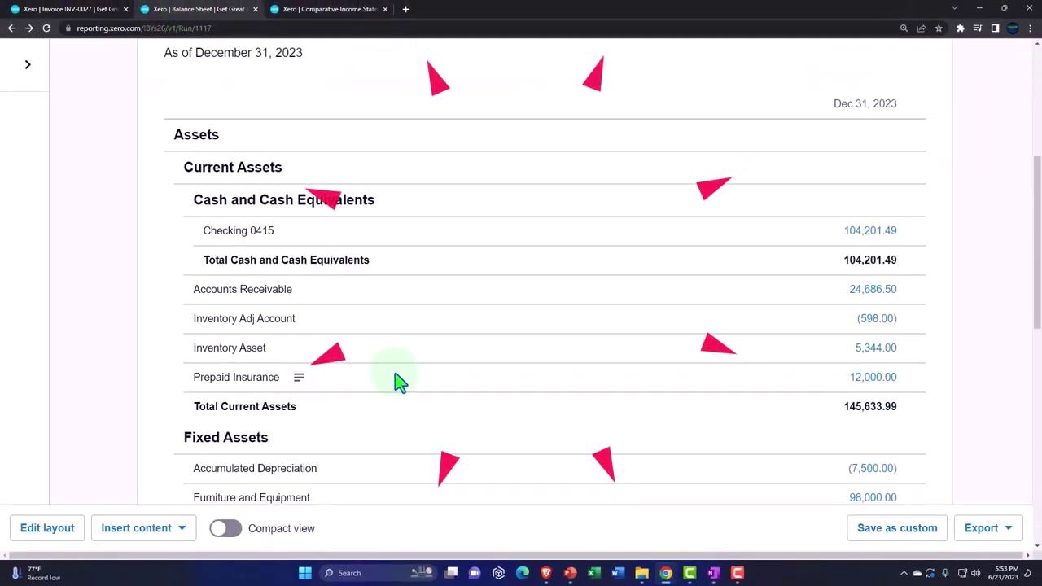
pyautogui.scroll(1, 401, 381)
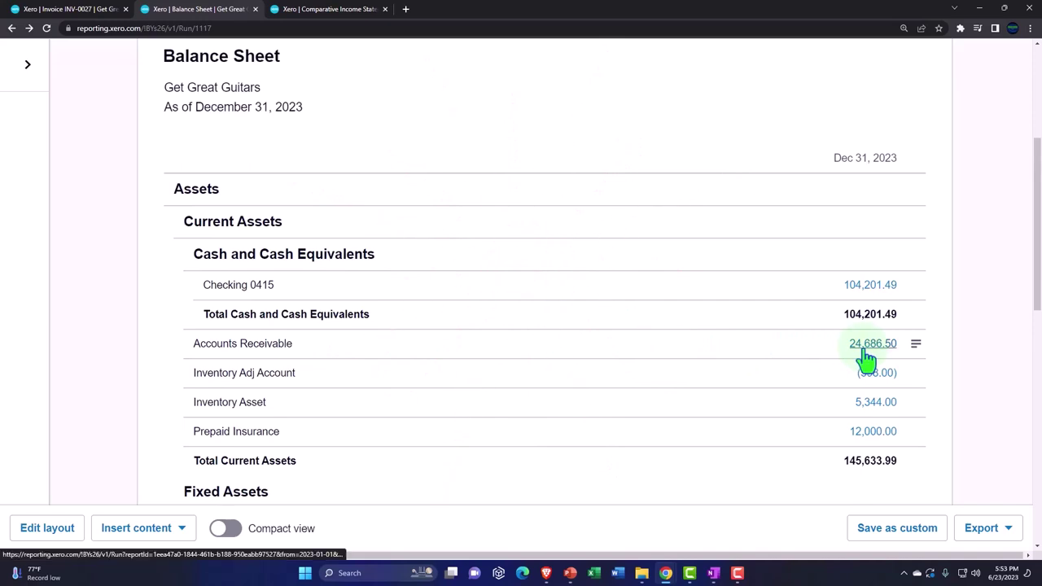
# - Switch to the invoice page, open the quotes list and check the accepted and invoiced quotes for QU-0003
pyautogui.click(75, 11)
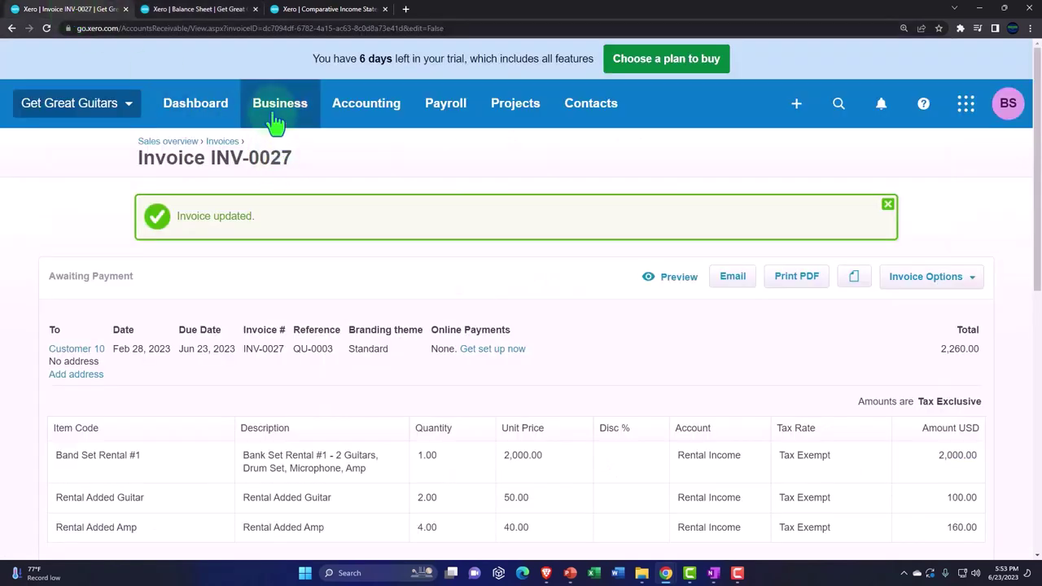
pyautogui.click(277, 118)
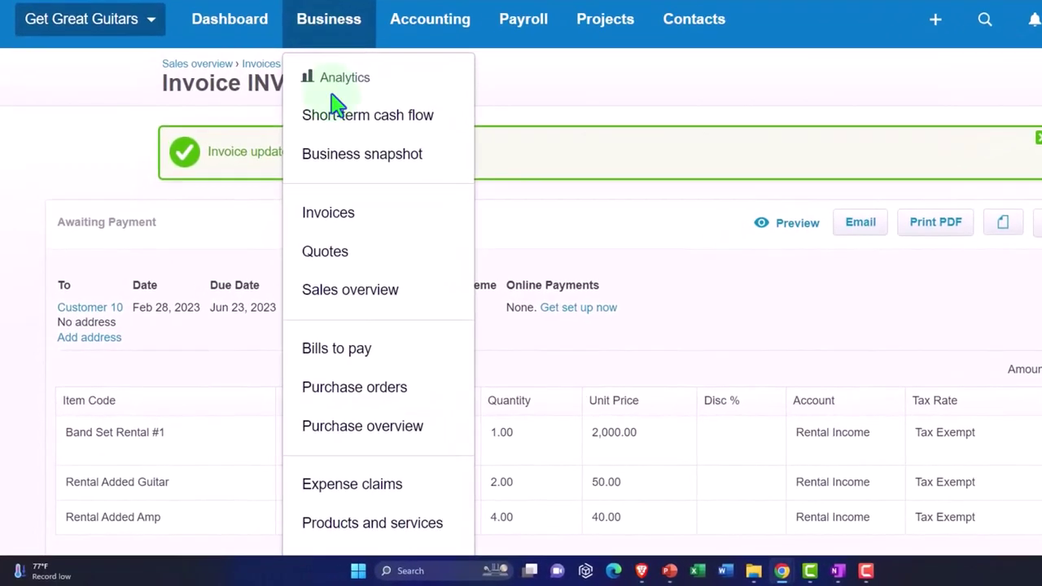
pyautogui.click(293, 293)
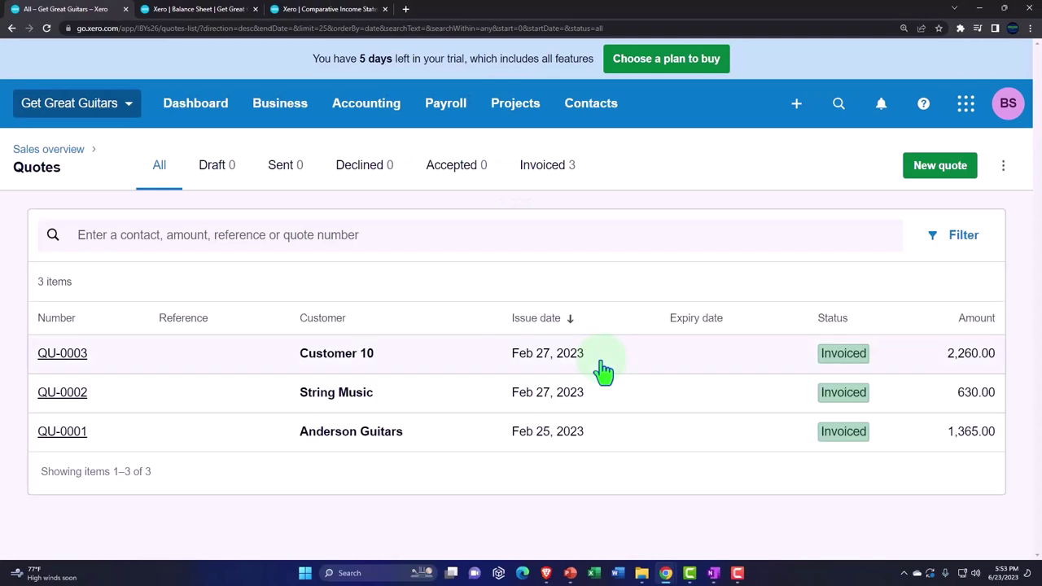
pyautogui.click(449, 180)
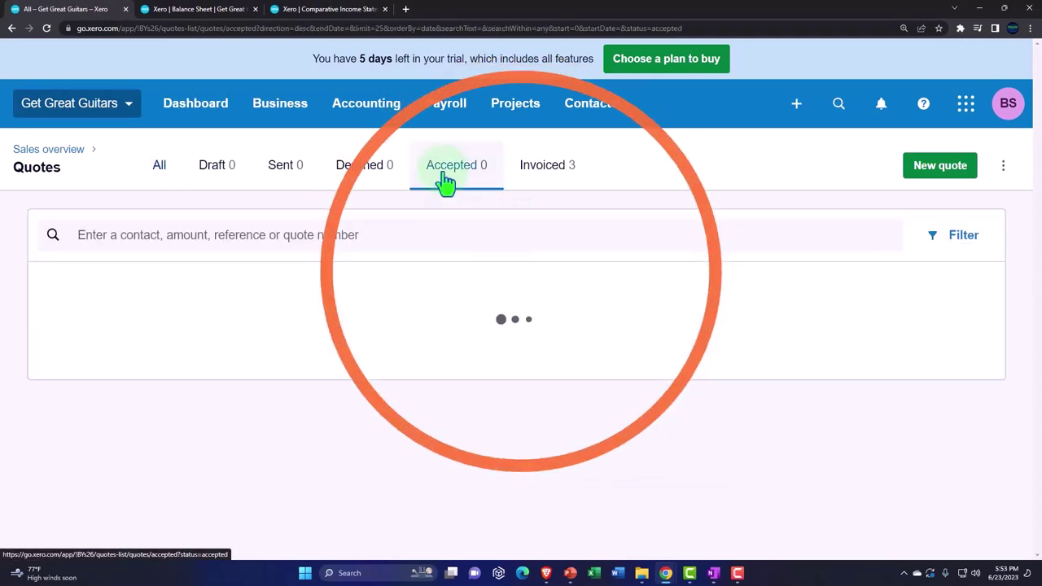
pyautogui.click(528, 186)
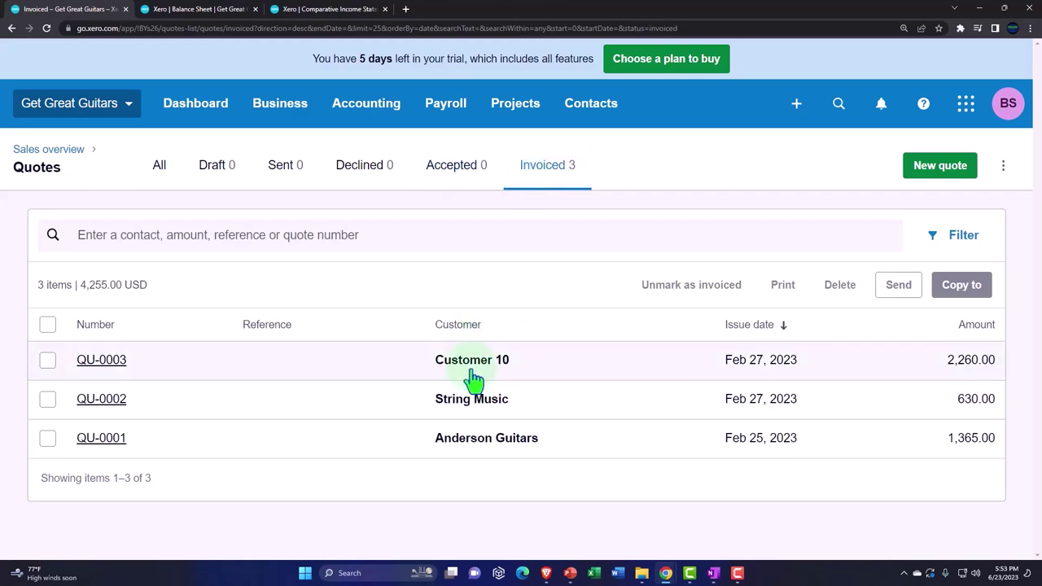
# - Open the sales invoices awaiting payment and review the Customer 10 invoice and the list's total
pyautogui.click(294, 116)
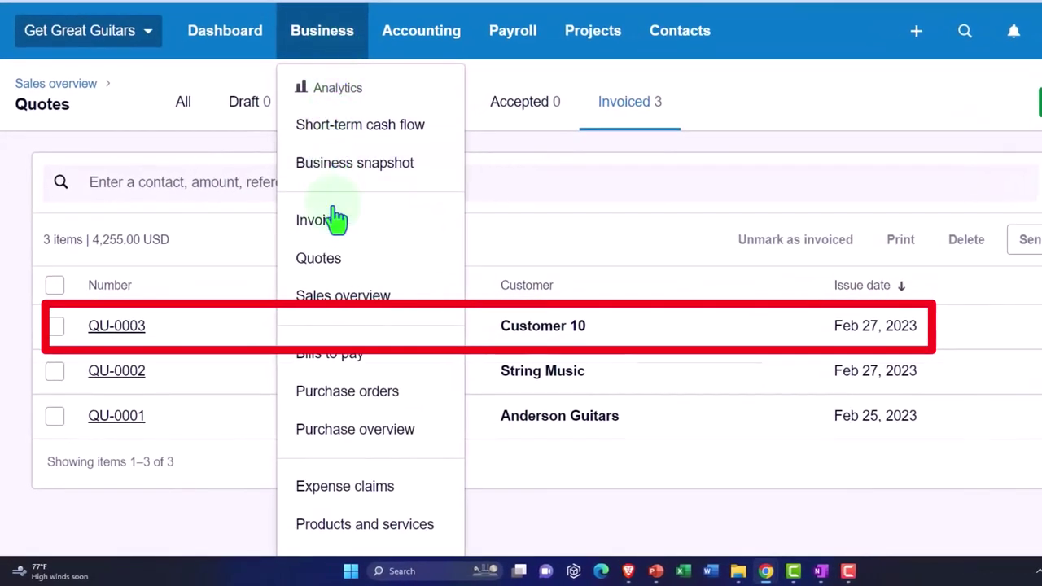
pyautogui.click(326, 226)
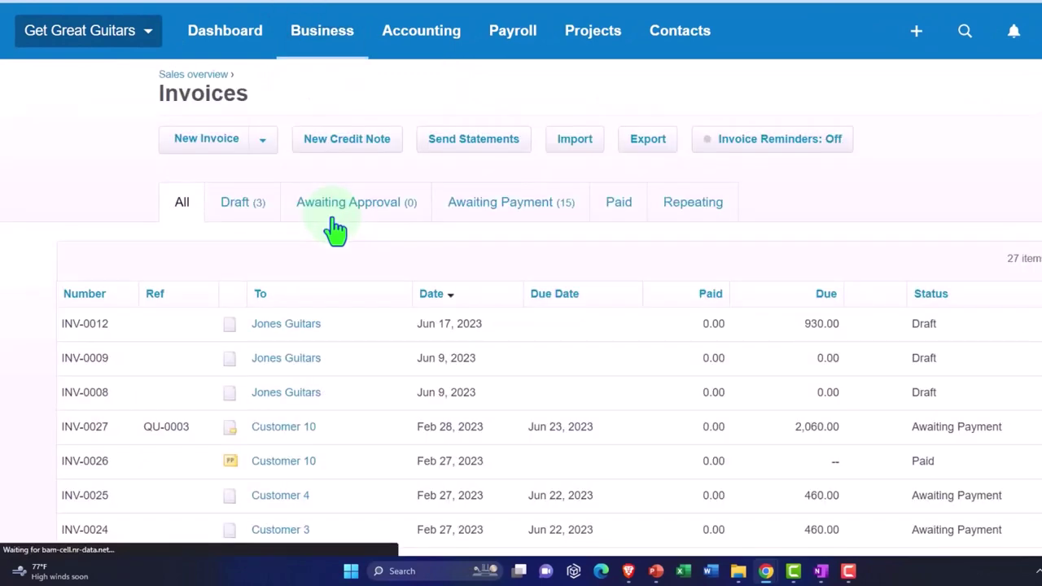
pyautogui.click(492, 219)
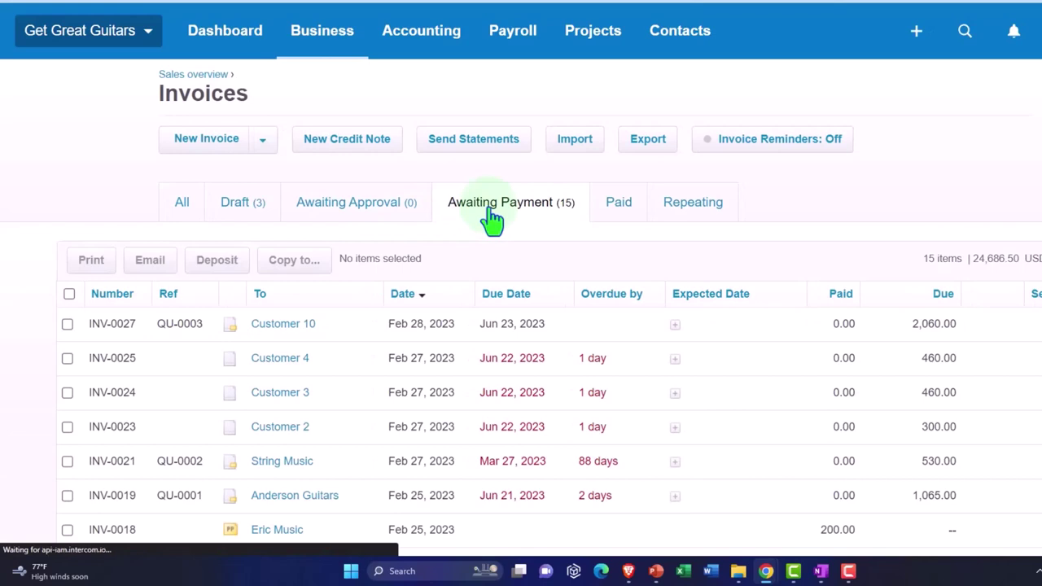
pyautogui.scroll(-1, 492, 219)
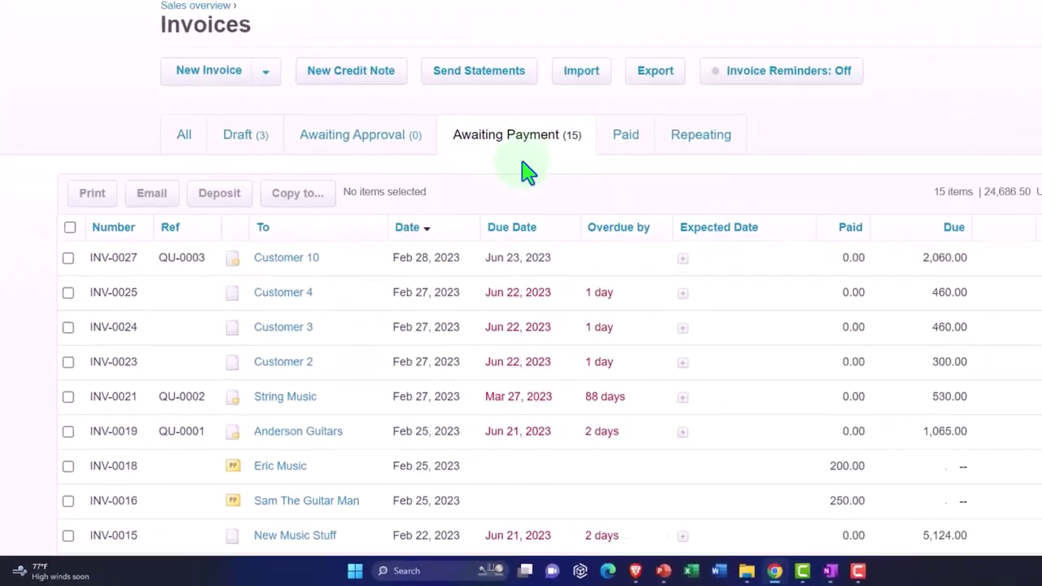
# - Open the Customer 10 record from all contacts and review the outstanding invoice and activity history
pyautogui.click(595, 62)
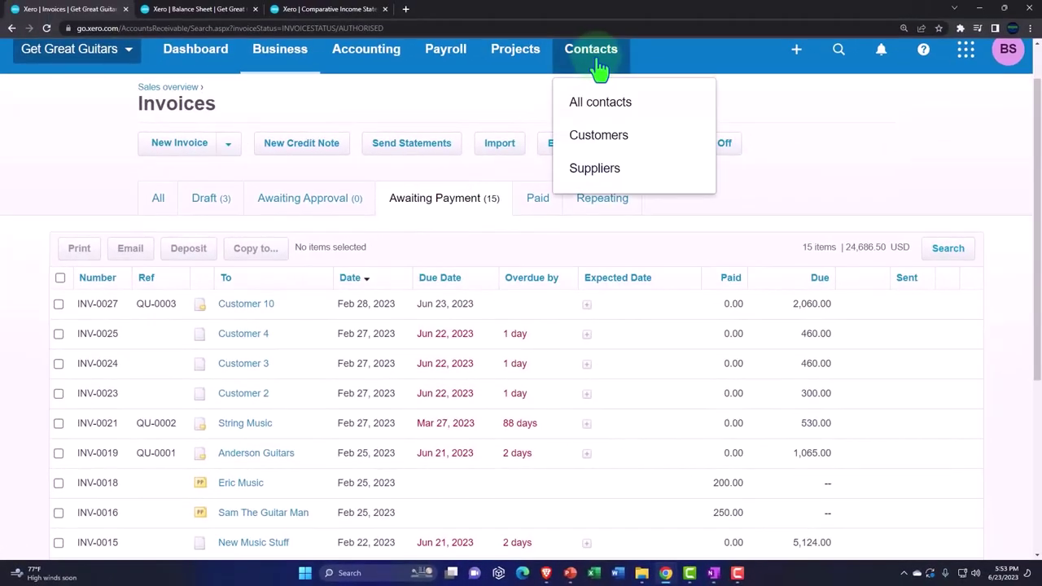
pyautogui.click(605, 104)
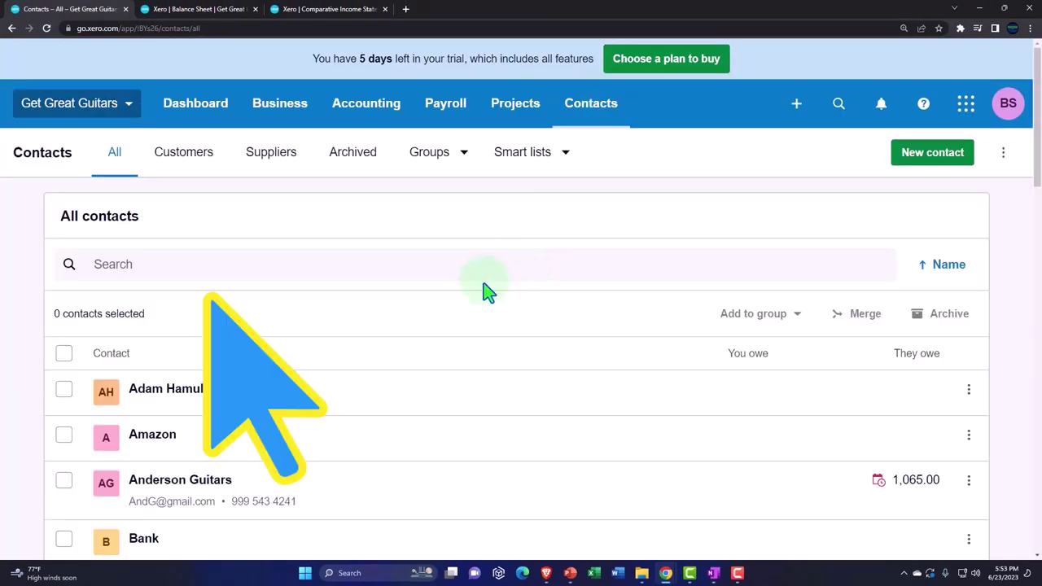
pyautogui.scroll(-5, 484, 289)
pyautogui.click(163, 299)
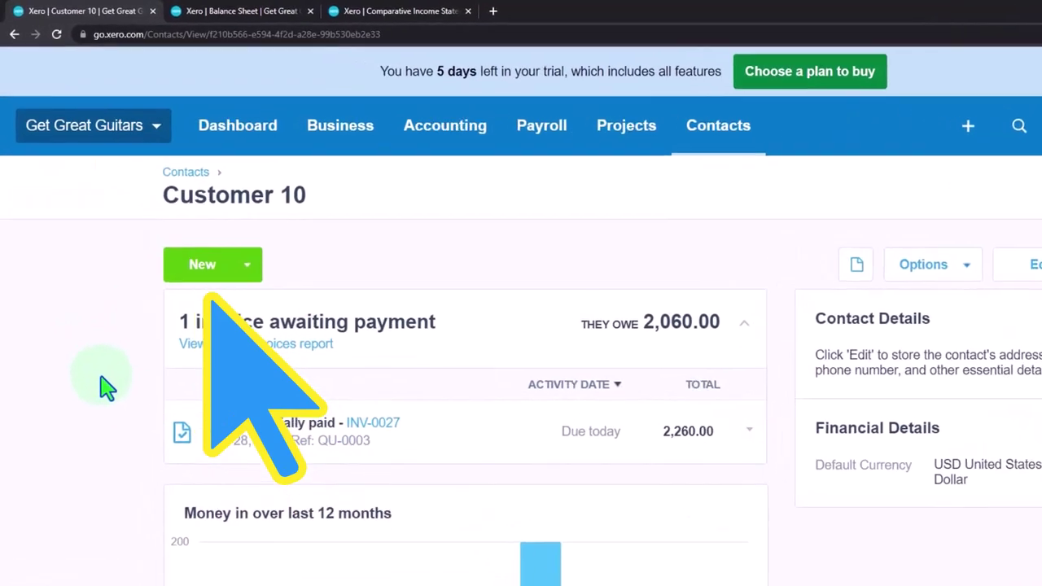
pyautogui.scroll(-5, 120, 435)
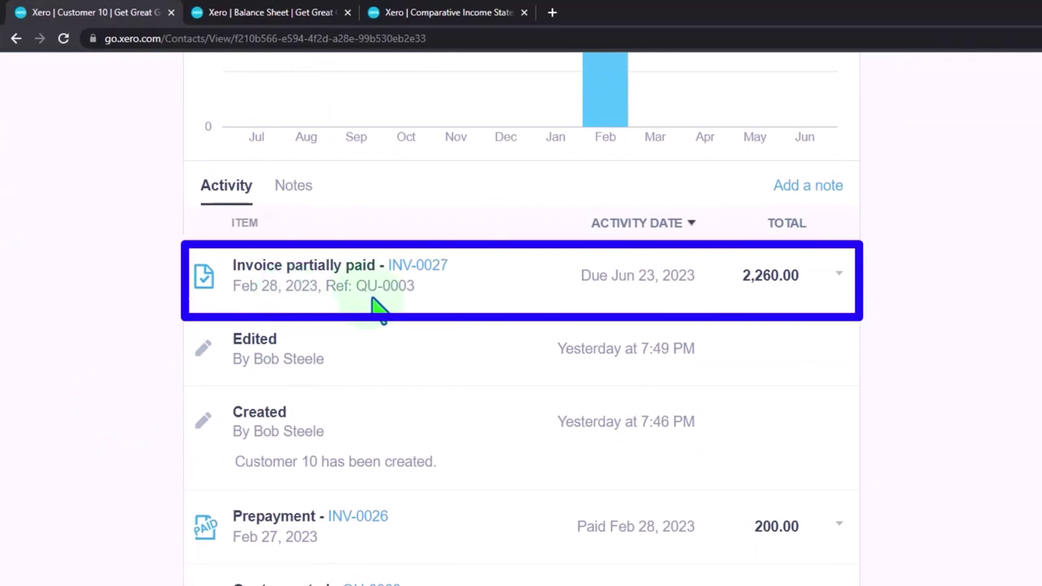
# - Open invoice INV-0027 from the activity history, then return to the Customer 10 record and review the amount owed and activity
pyautogui.click(417, 265)
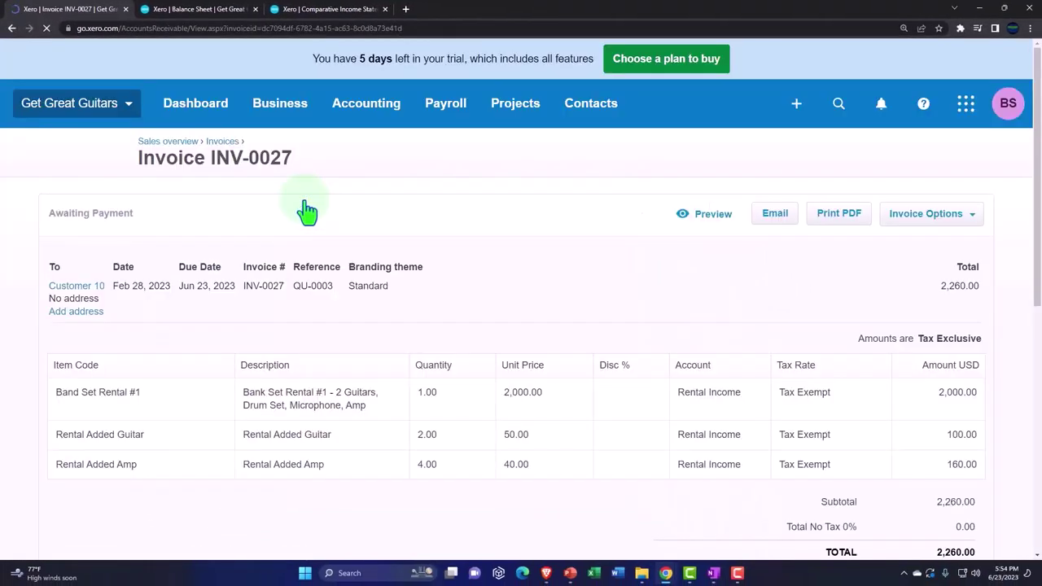
pyautogui.scroll(-2, 342, 269)
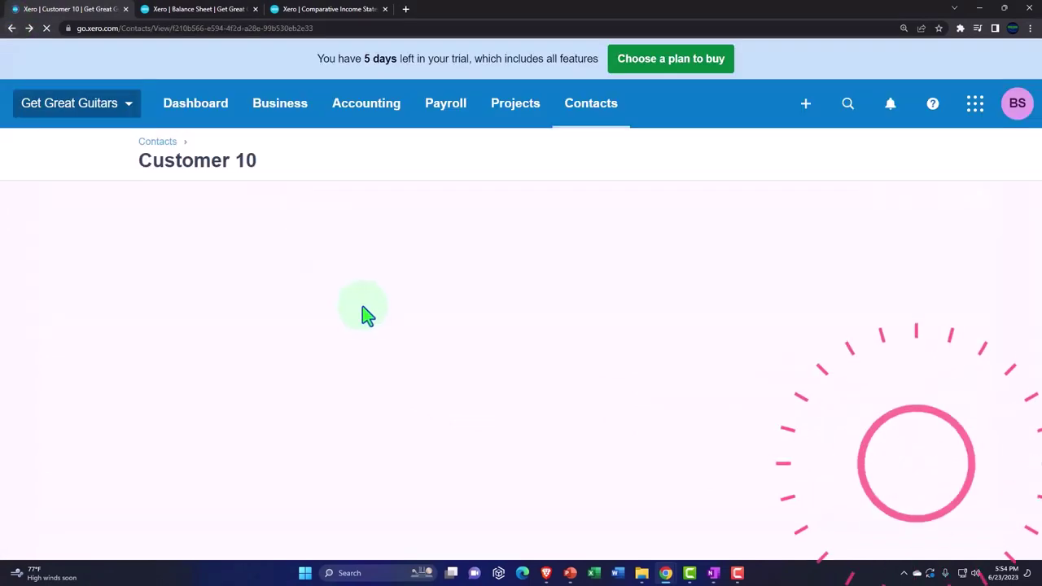
pyautogui.scroll(5, 392, 343)
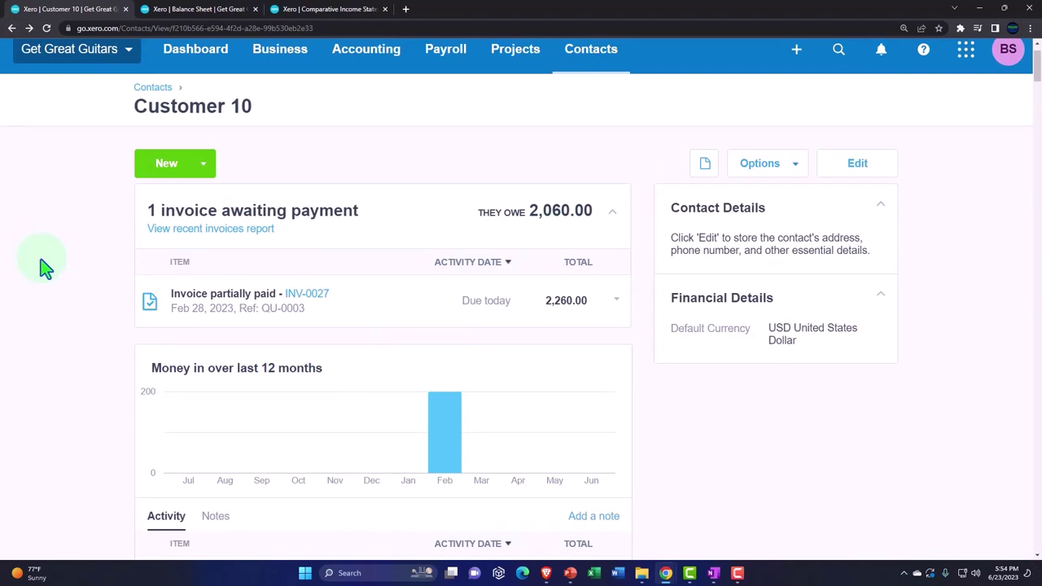
pyautogui.scroll(-3, 57, 283)
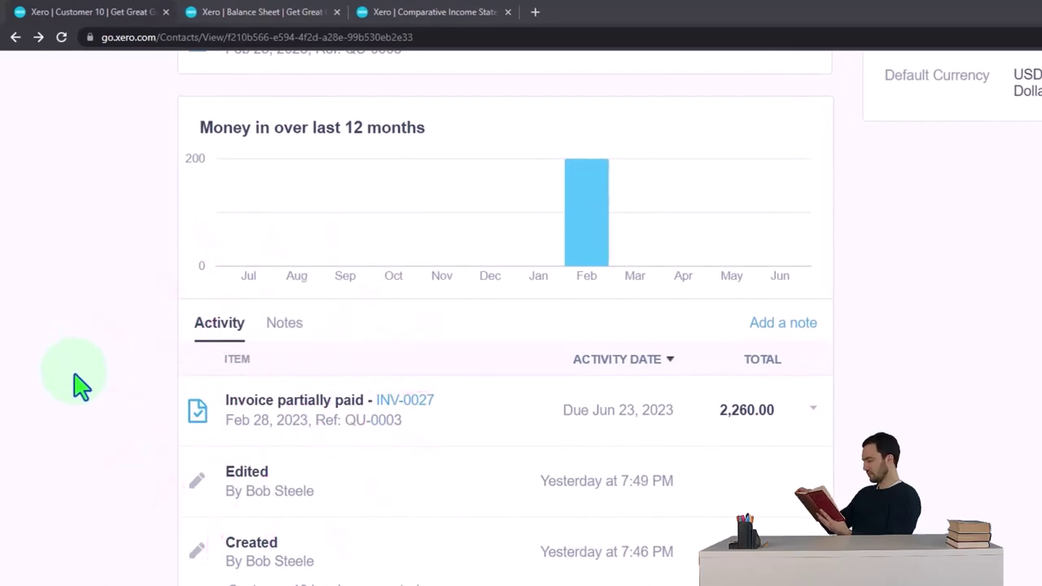
pyautogui.scroll(5, 82, 387)
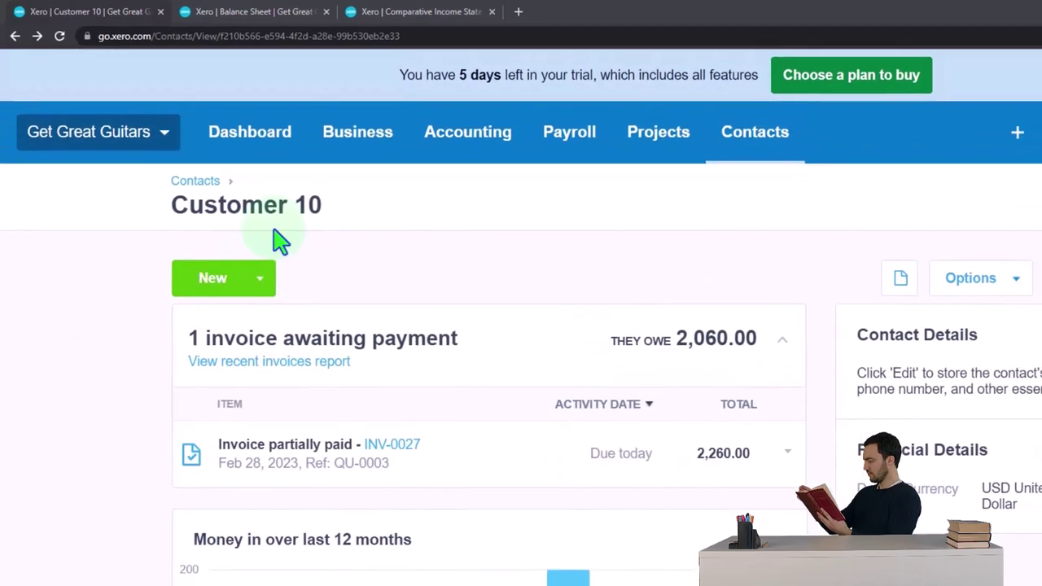
# - Start a batch deposit for Customer 10's invoice INV-0027 from the invoices awaiting payment
pyautogui.click(356, 150)
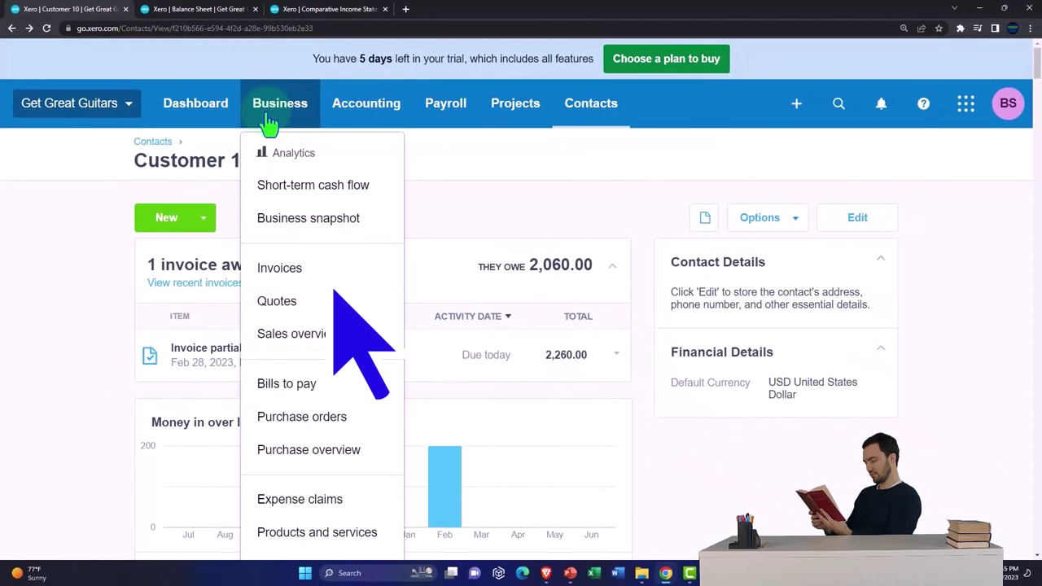
pyautogui.click(289, 273)
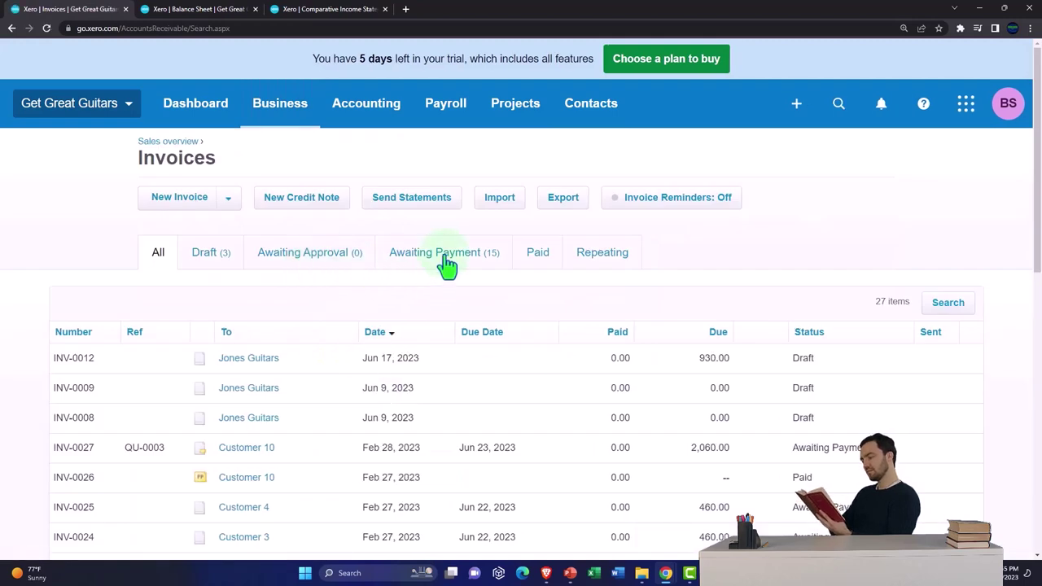
pyautogui.click(447, 254)
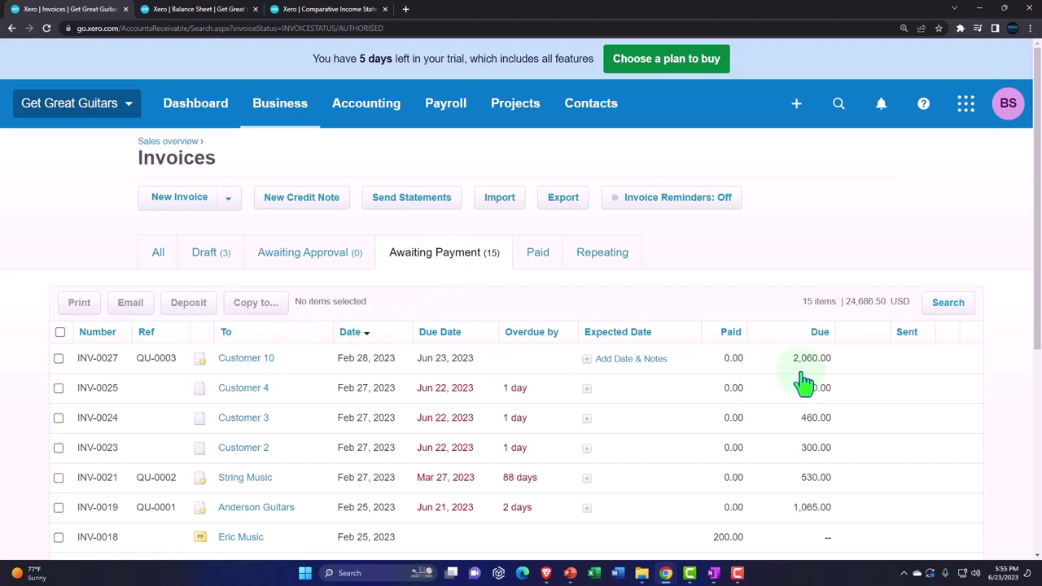
pyautogui.click(59, 359)
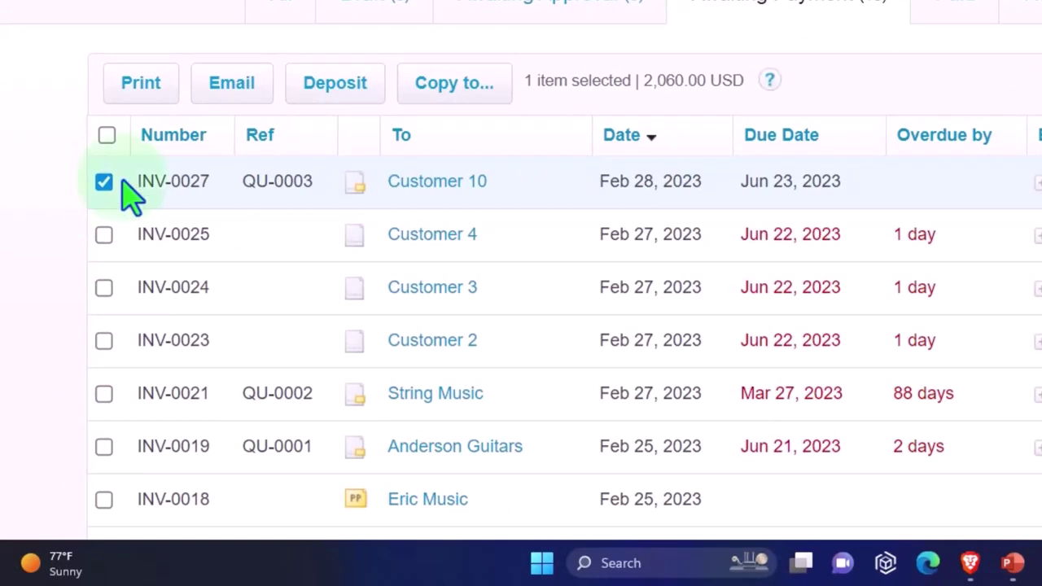
pyautogui.click(330, 97)
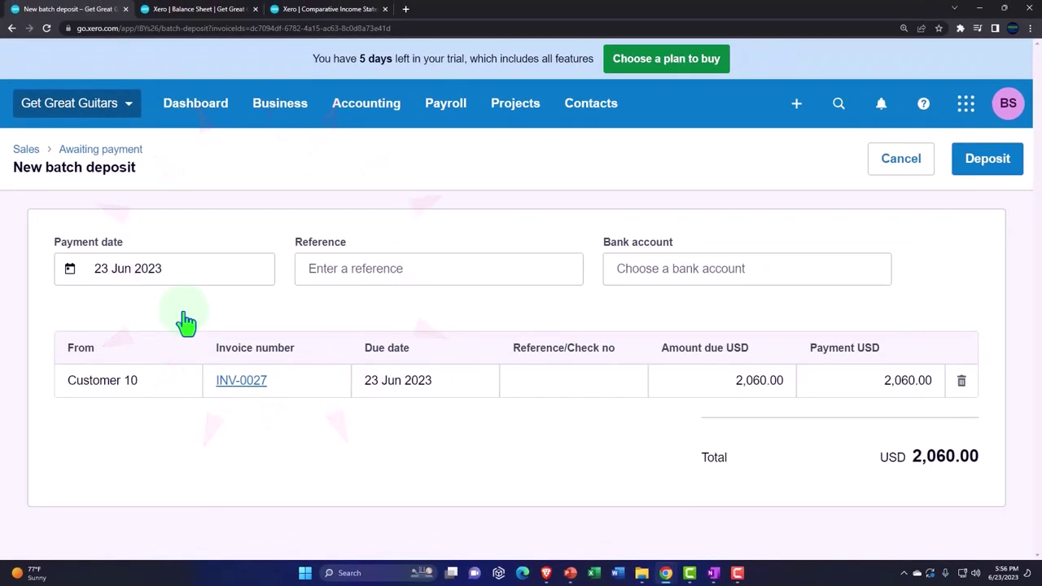
# - Set the batch deposit's bank account to 1110 - Cash Clearing Account and its payment date to 28 Feb 2023
pyautogui.click(661, 274)
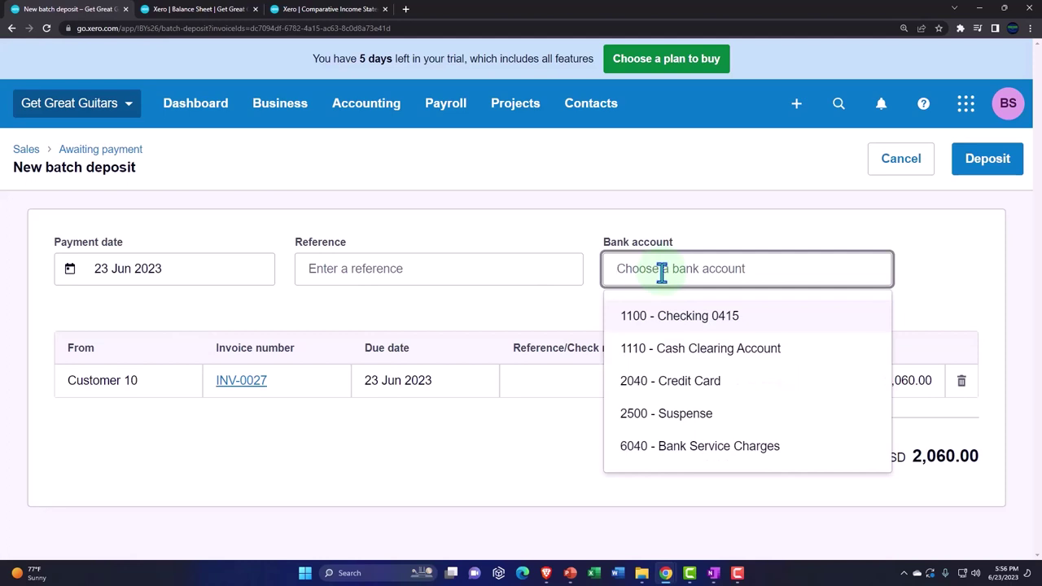
pyautogui.click(680, 351)
pyautogui.click(188, 272)
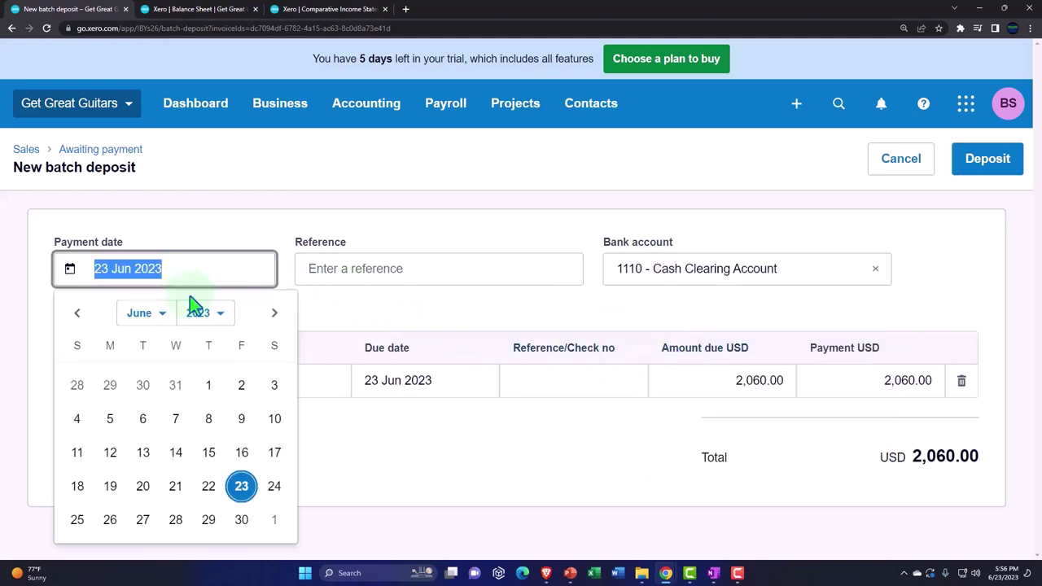
pyautogui.click(159, 315)
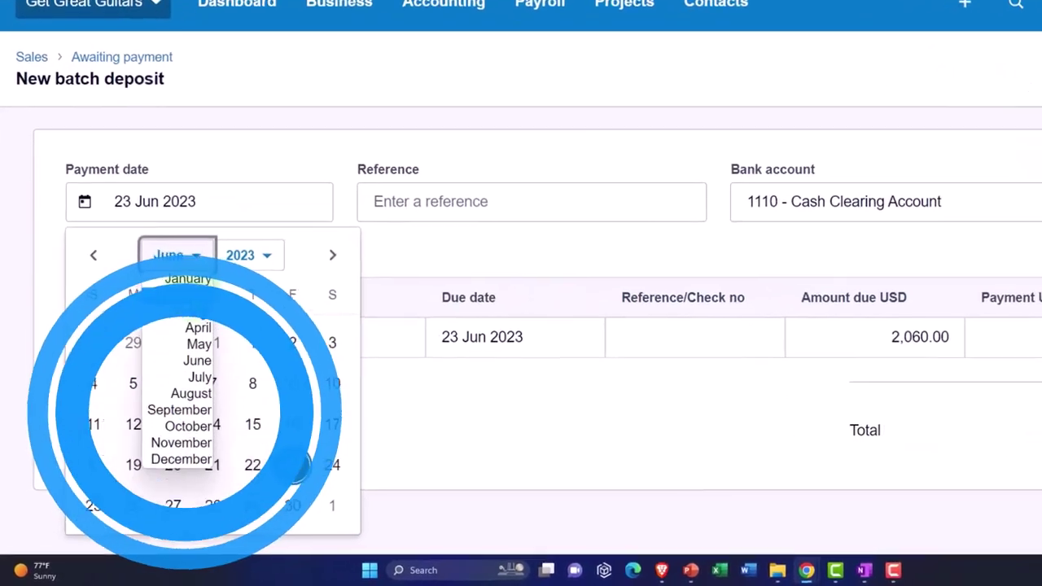
pyautogui.click(159, 345)
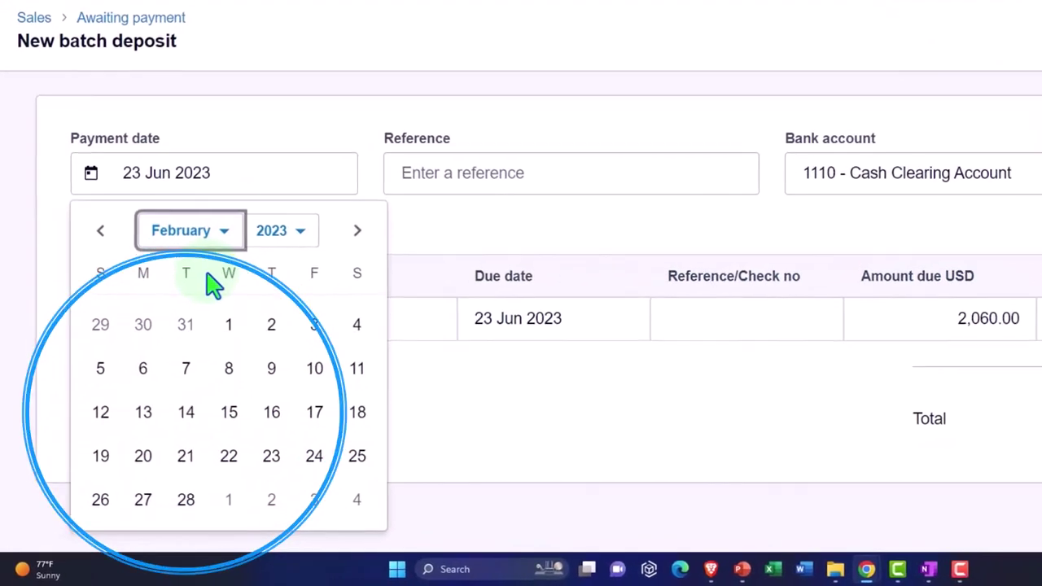
pyautogui.click(185, 500)
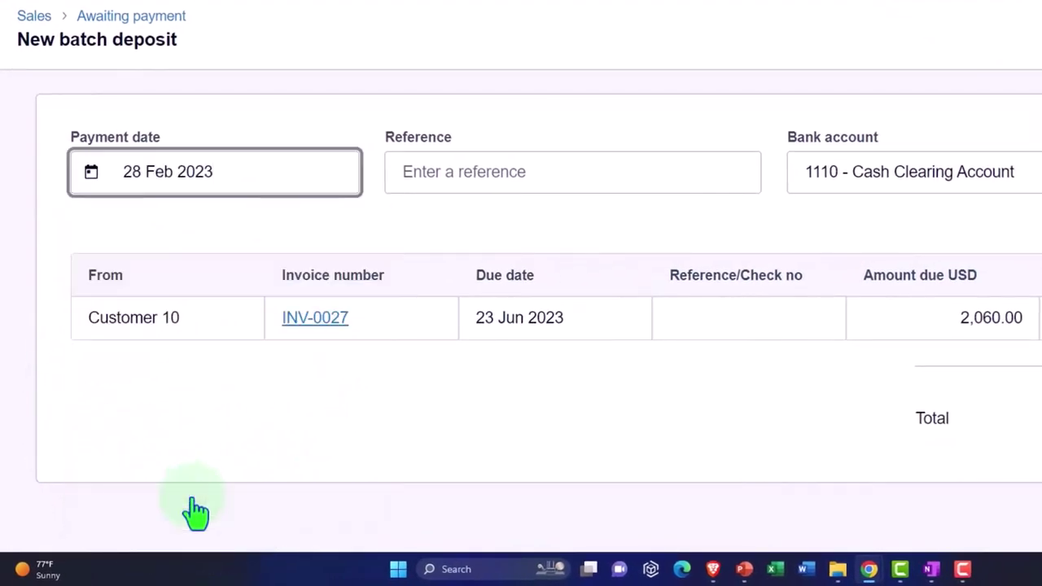
# - Enter "Dep" as the deposit reference and record the deposit for invoice INV-0027
pyautogui.click(495, 181)
pyautogui.press('Tab')
pyautogui.press('Tab')
pyautogui.press('Tab')
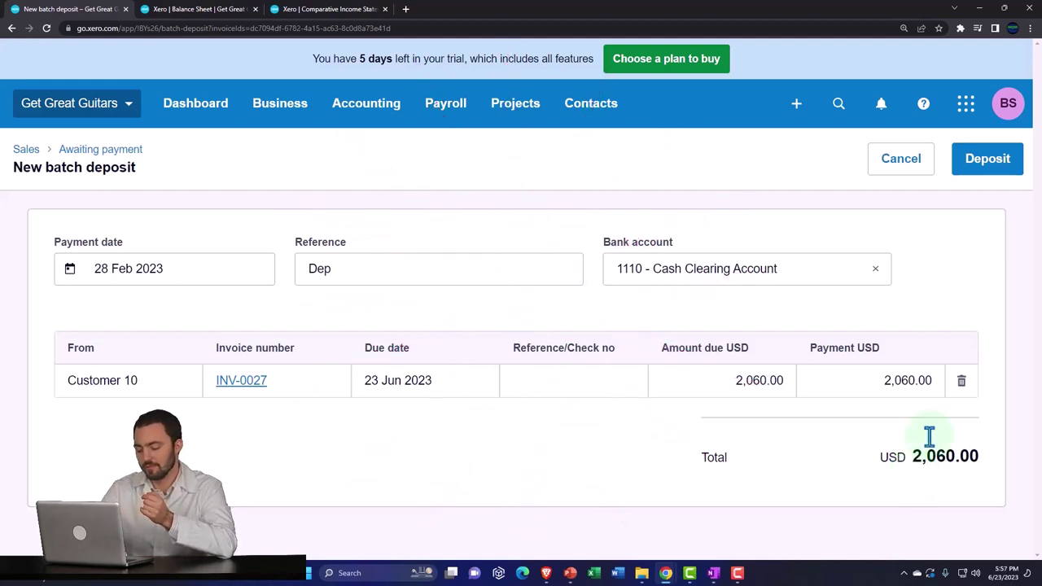
pyautogui.click(995, 174)
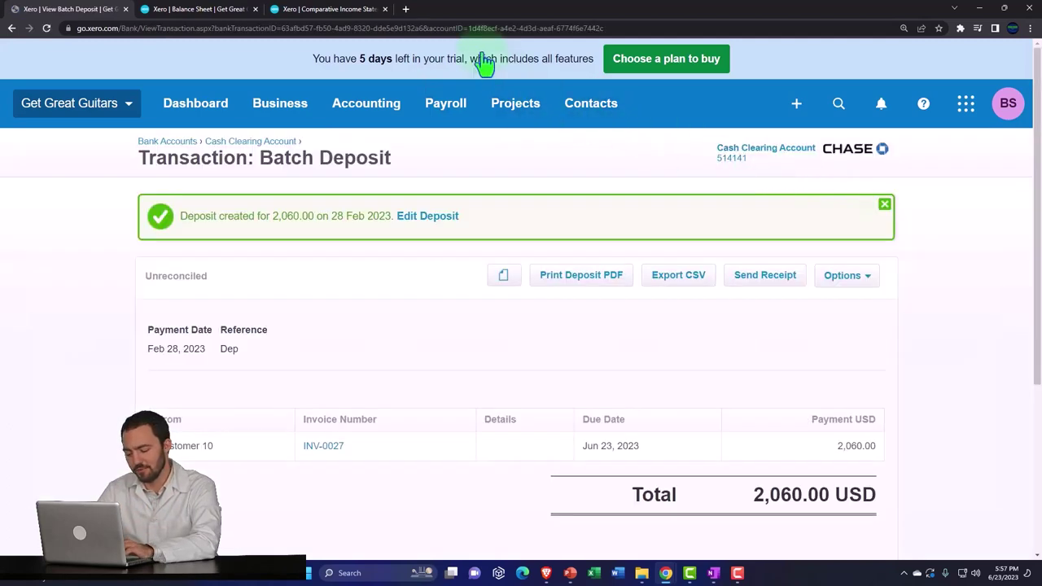
# - Refresh the December 31, 2023 balance sheet and review the Cash Clearing Account and Accounts Receivable lines
pyautogui.click(192, 9)
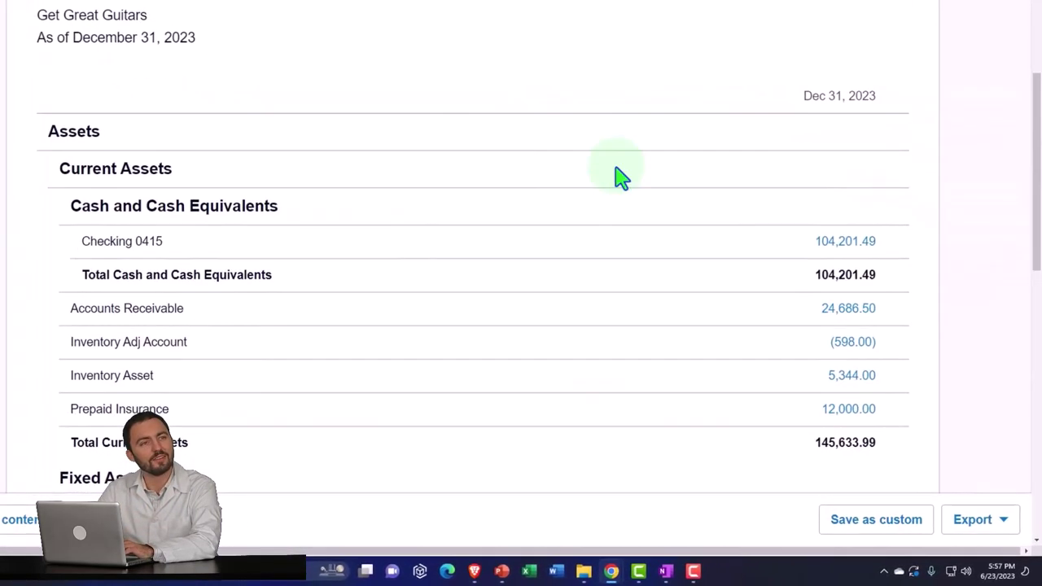
pyautogui.scroll(5, 605, 168)
pyautogui.click(883, 195)
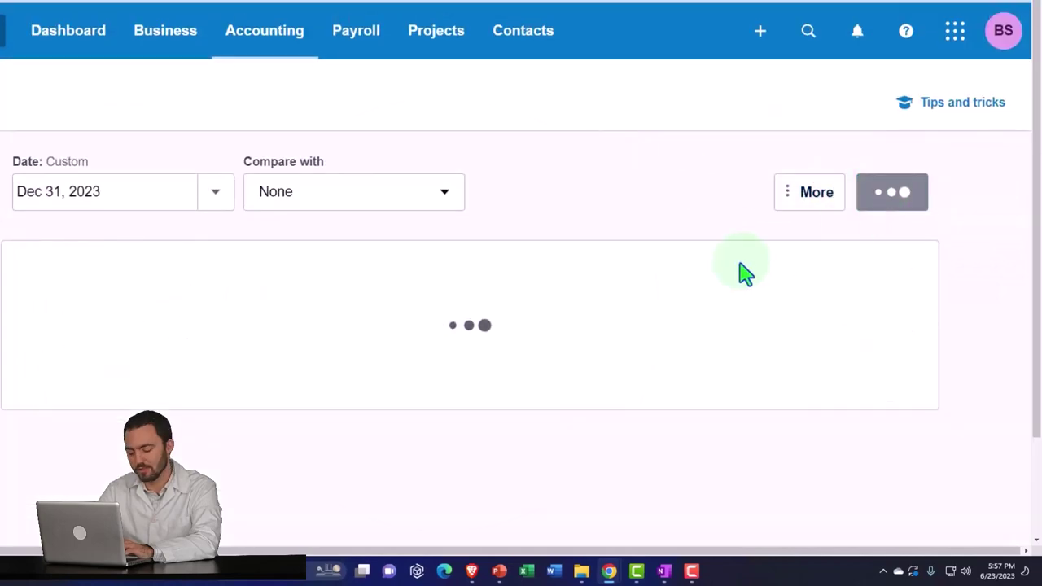
pyautogui.scroll(-3, 740, 272)
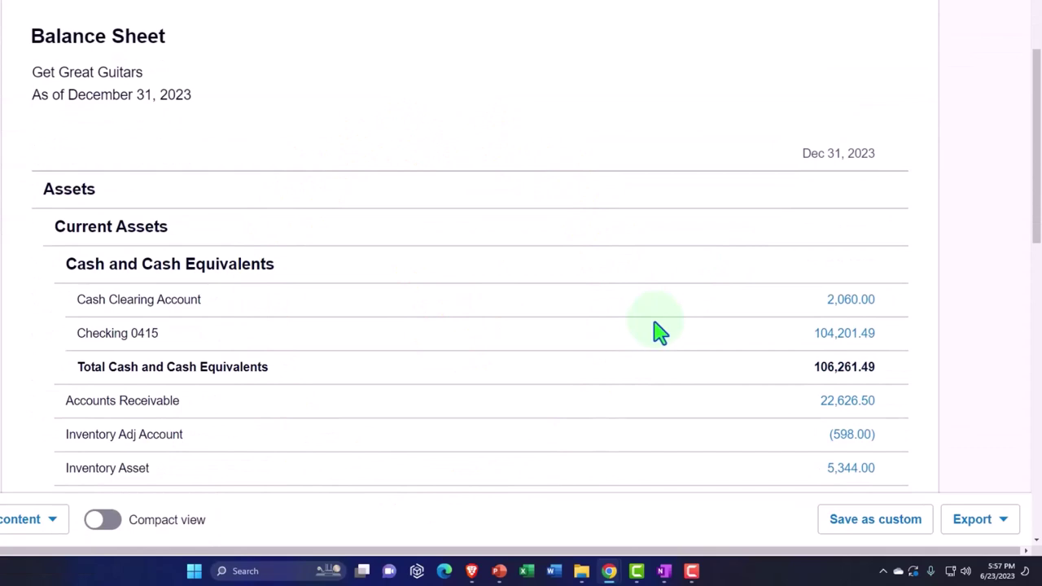
pyautogui.scroll(-2, 844, 313)
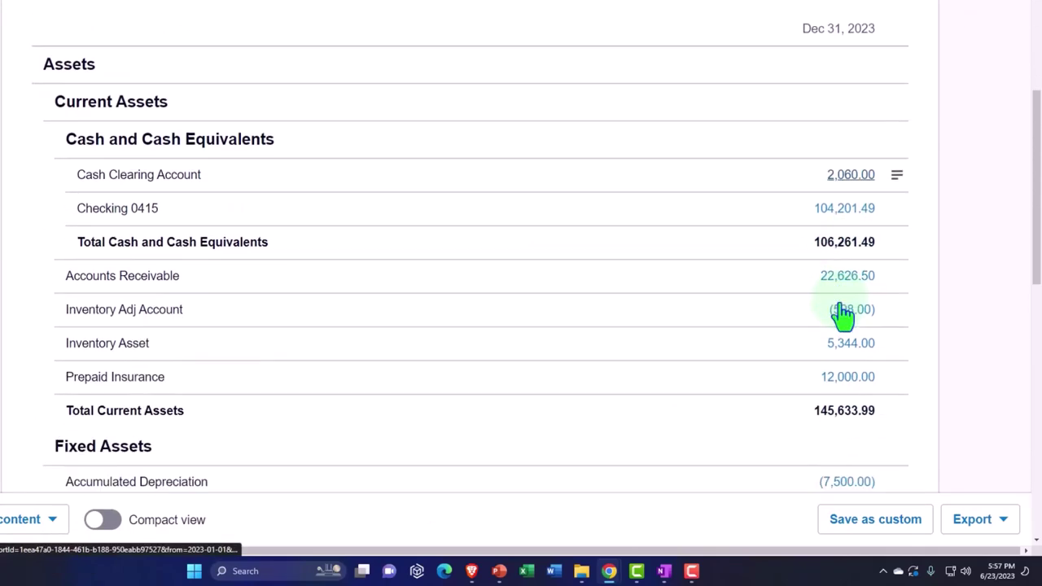
# - Open the Accounts Receivable transactions, review Customer 10's February 28 invoice, payment and prepayment entries, and return to the balance sheet
pyautogui.click(846, 277)
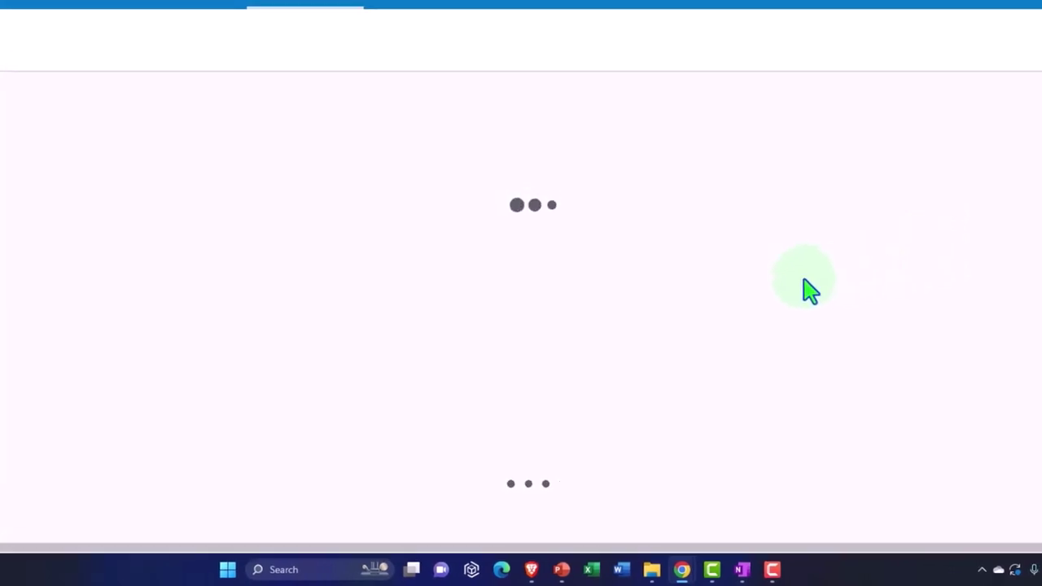
pyautogui.scroll(-10, 756, 346)
pyautogui.scroll(-10, 756, 346)
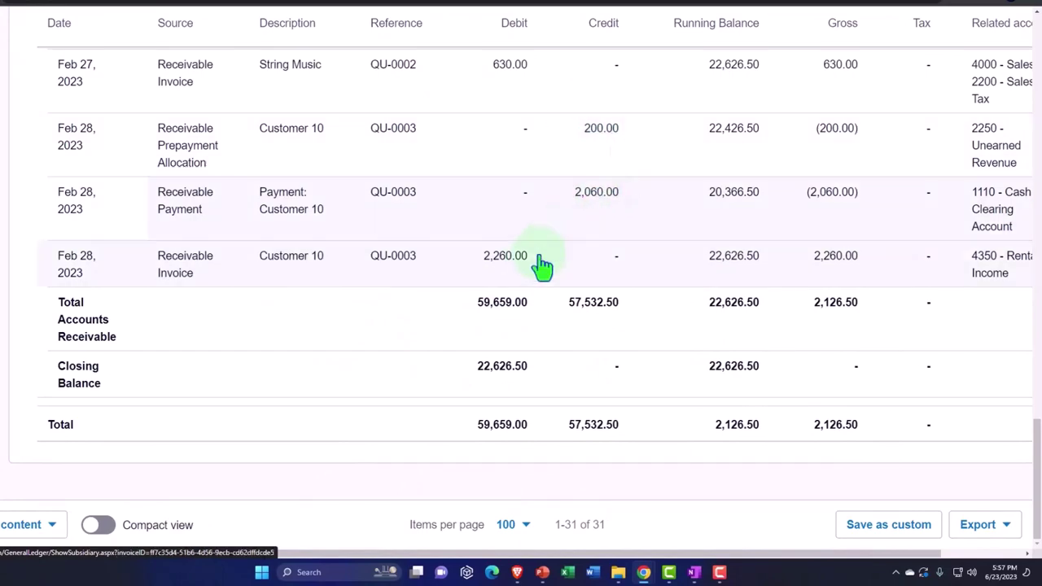
pyautogui.scroll(20, 93, 272)
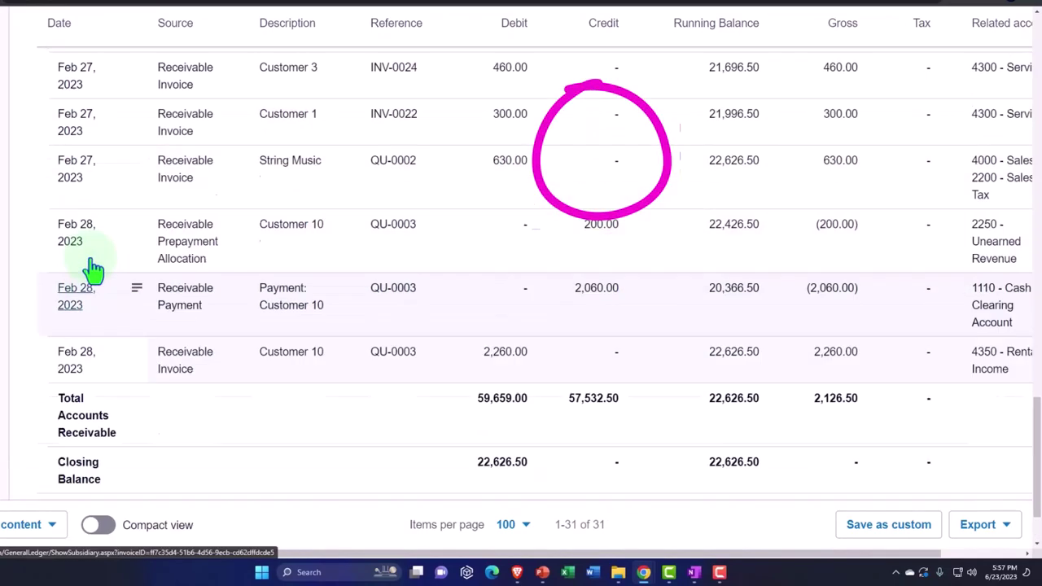
pyautogui.scroll(5, 114, 281)
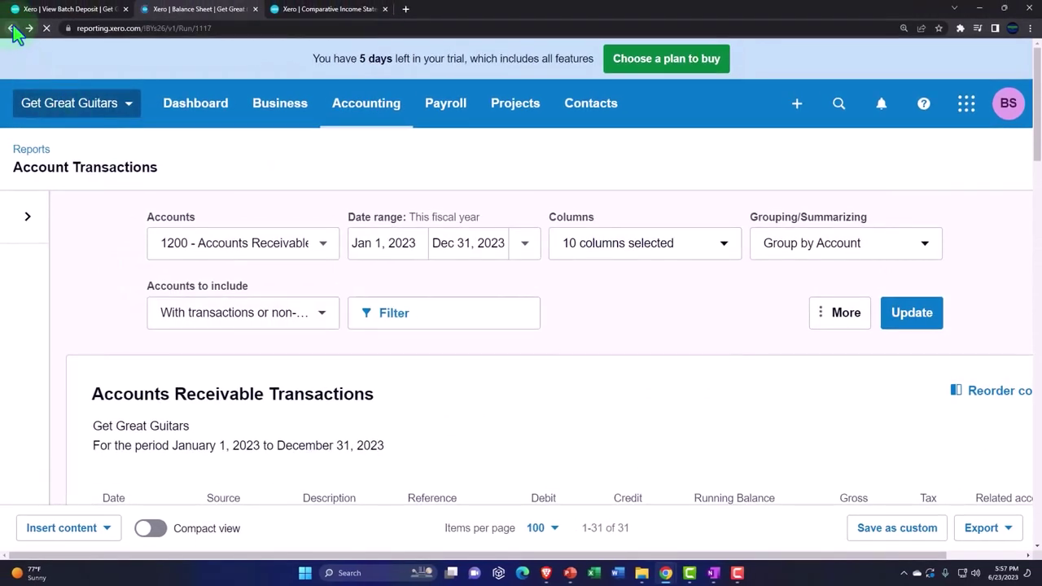
# - Open the sales invoices and check the awaiting payment and paid lists for Customer 10's invoice INV-0027
pyautogui.click(50, 13)
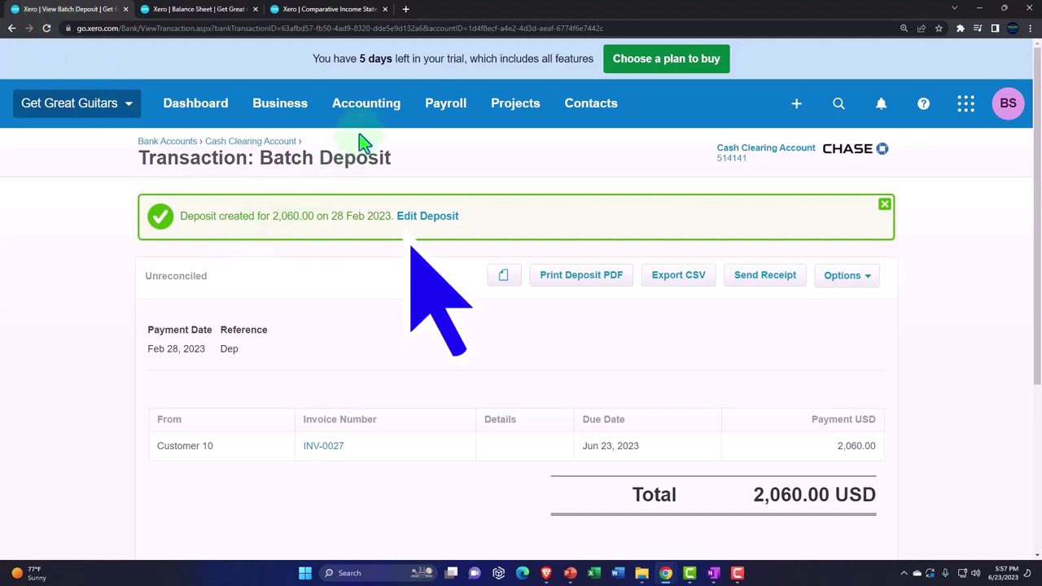
pyautogui.click(291, 114)
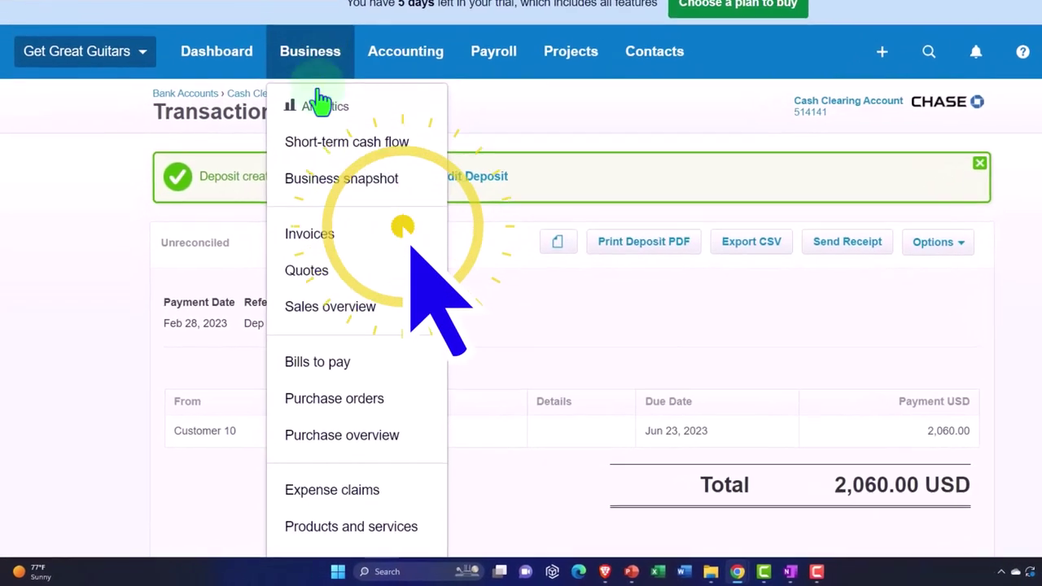
pyautogui.click(319, 239)
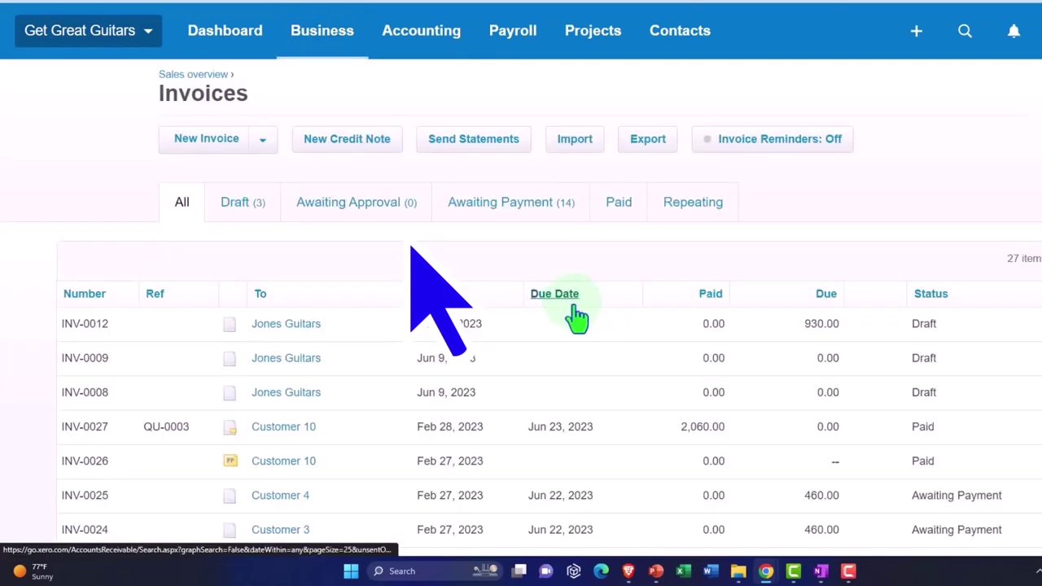
pyautogui.click(533, 216)
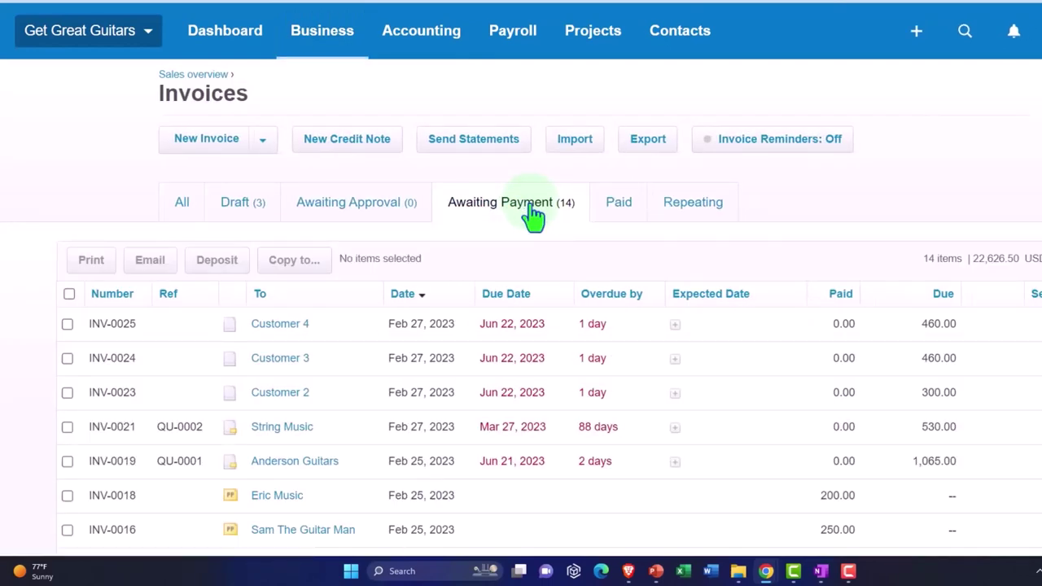
pyautogui.click(619, 213)
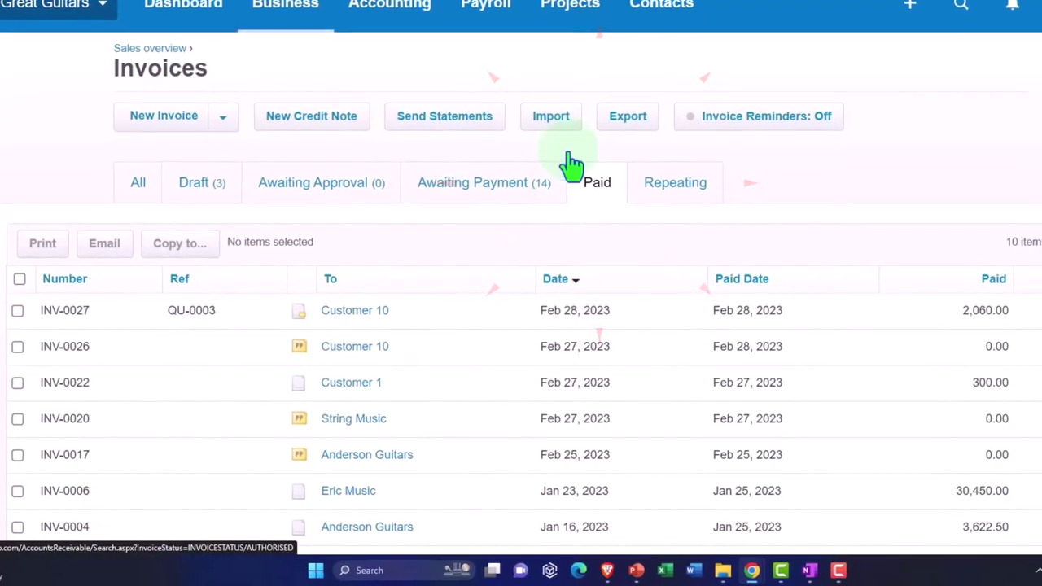
# - Open the Customer 10 record from all contacts and review the activity history and the amount owed
pyautogui.click(661, 8)
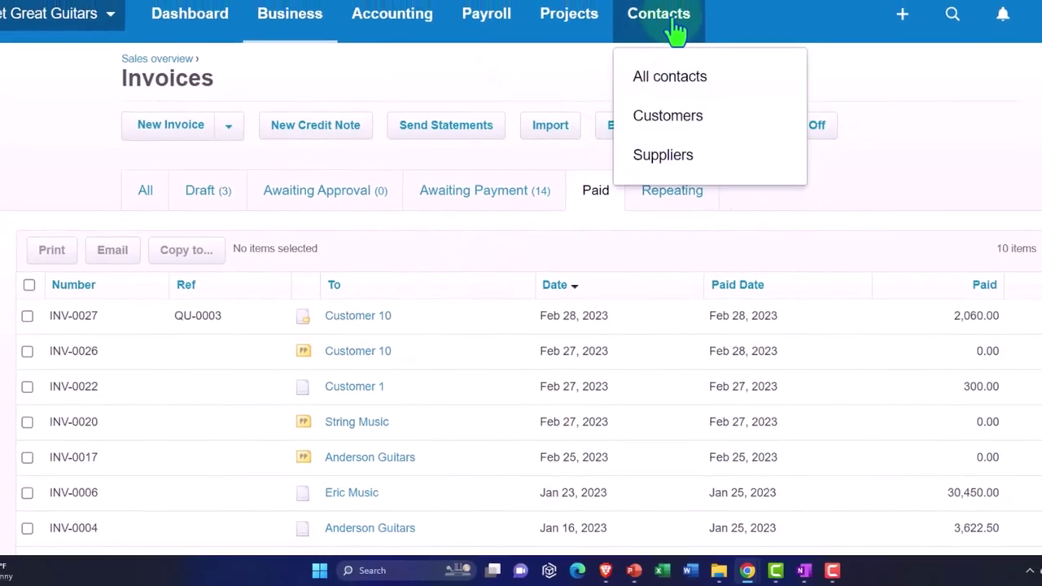
pyautogui.click(665, 88)
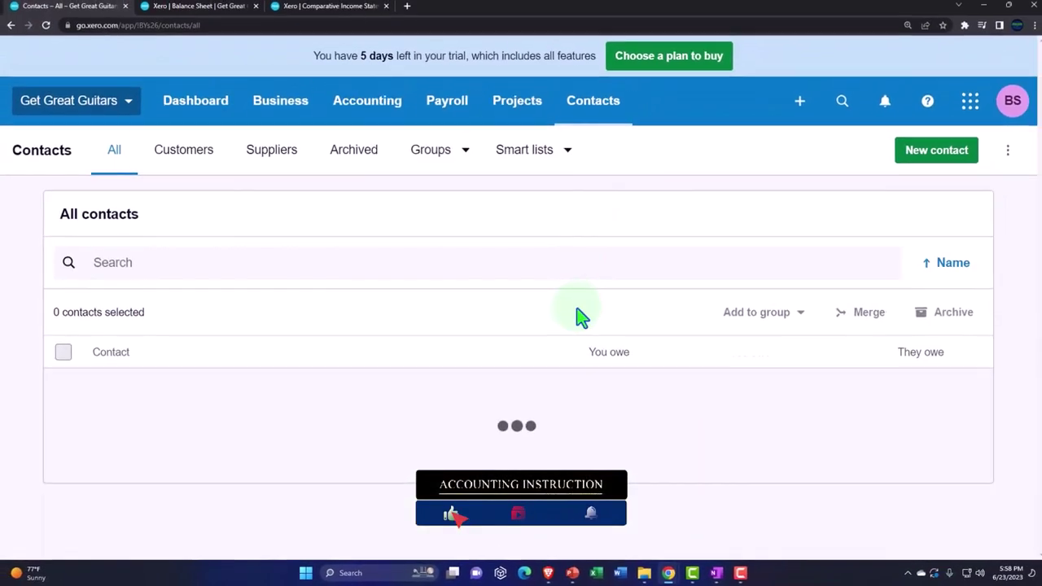
pyautogui.scroll(-4, 575, 320)
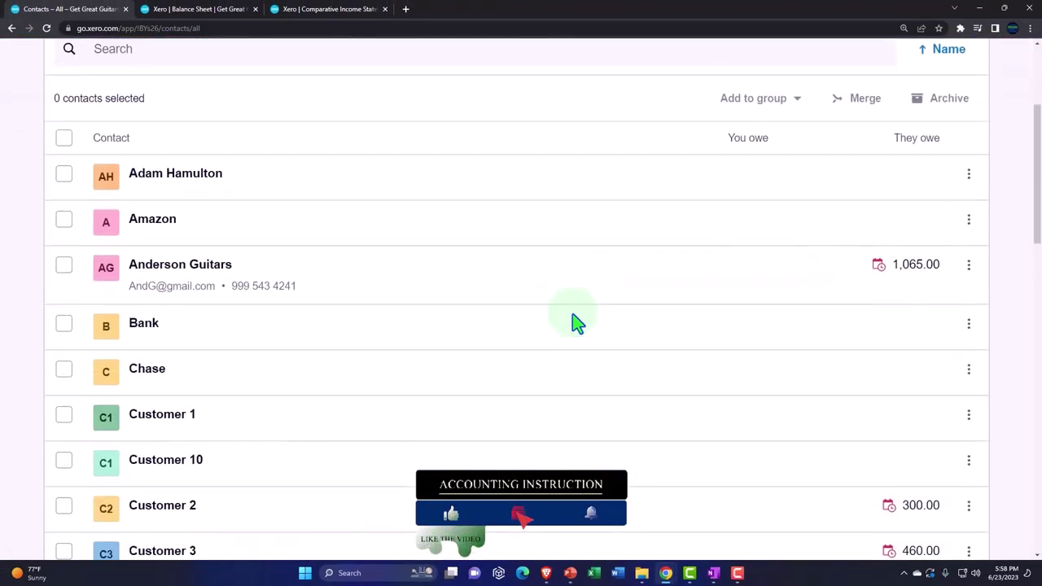
pyautogui.click(195, 357)
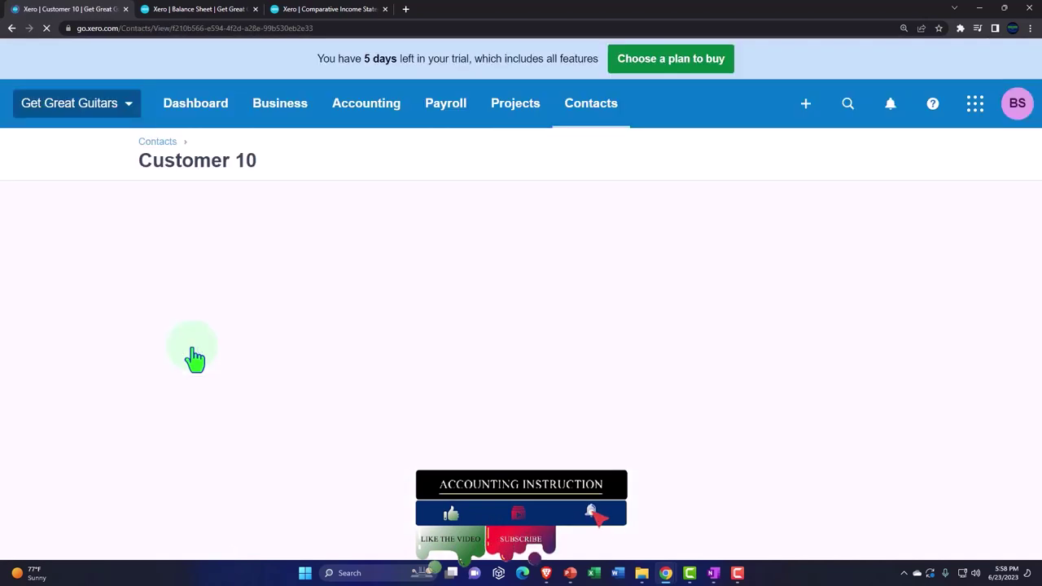
pyautogui.scroll(-3, 135, 377)
pyautogui.scroll(-2, 134, 377)
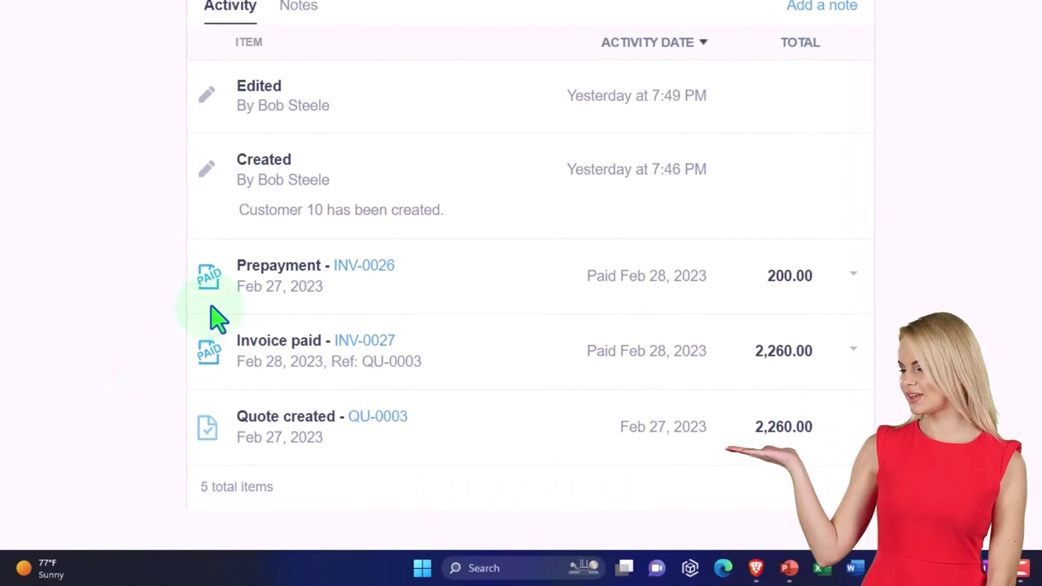
pyautogui.scroll(5, 203, 324)
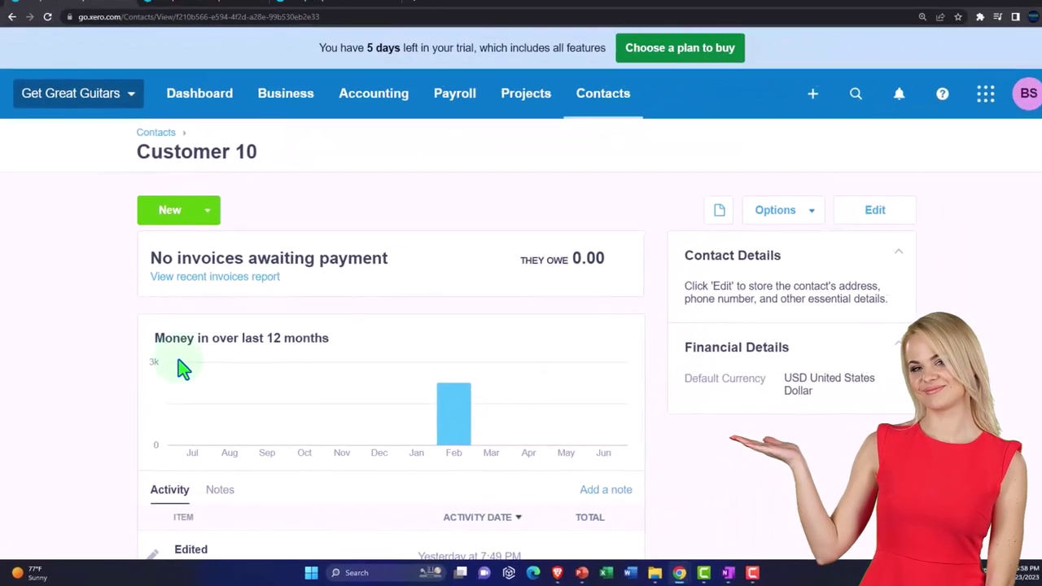
# - Check the Cash Clearing Account balance on the balance sheet
pyautogui.click(204, 9)
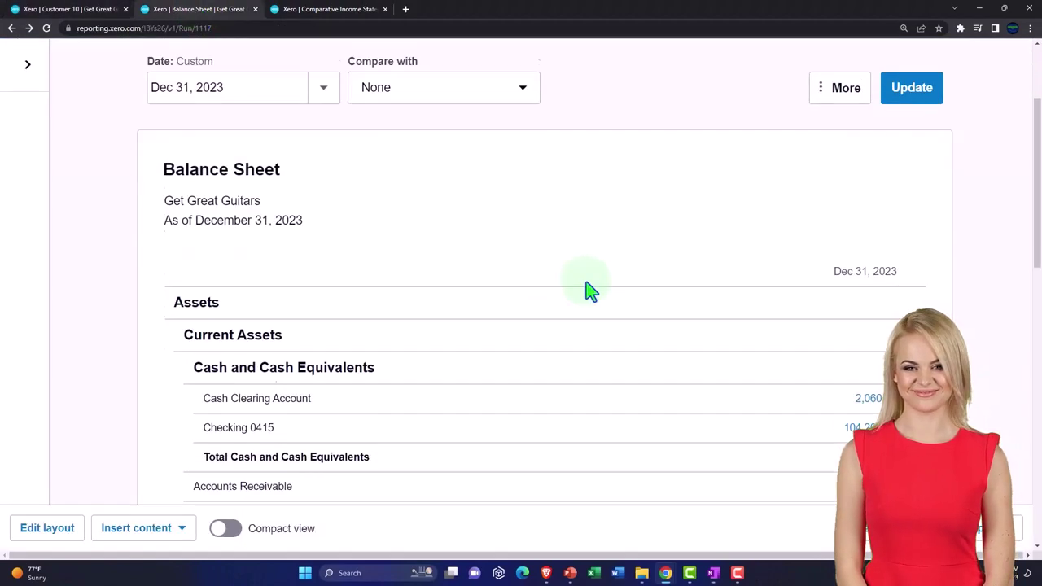
pyautogui.scroll(-2, 603, 297)
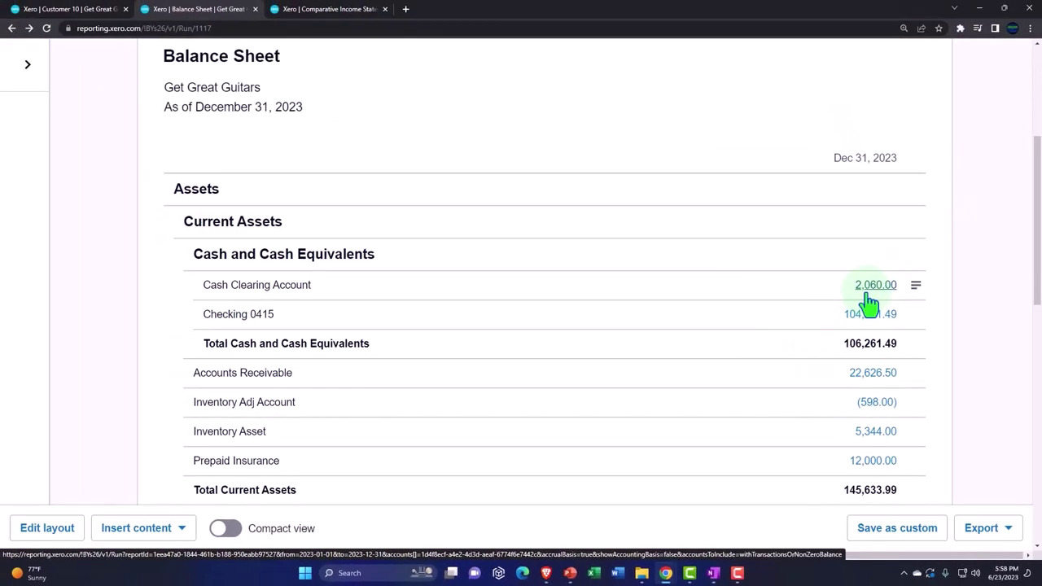
# - Start a money transfer from the Cash Clearing Account to Checking 0415
pyautogui.click(65, 10)
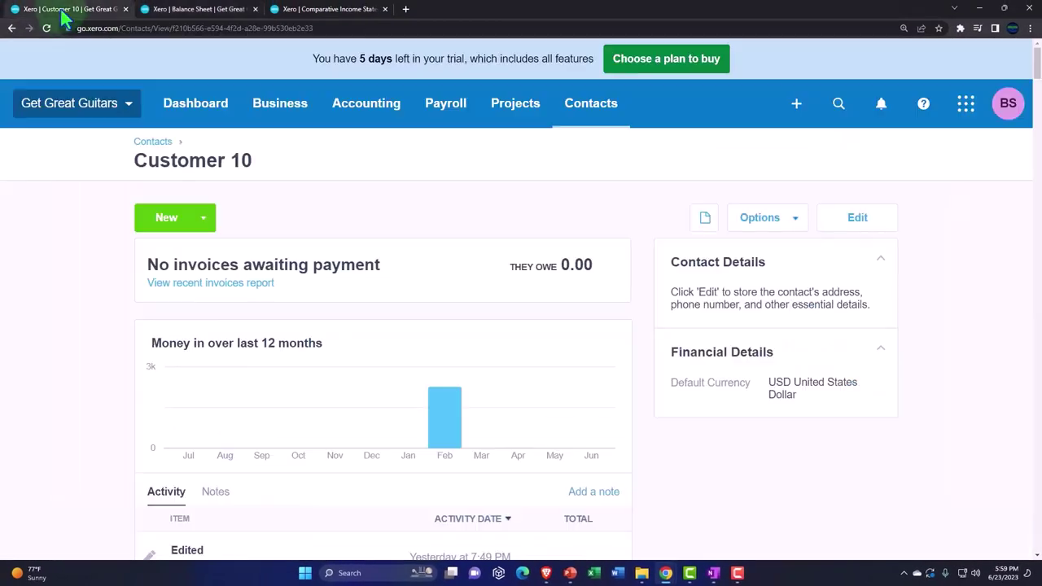
pyautogui.click(797, 104)
pyautogui.click(733, 415)
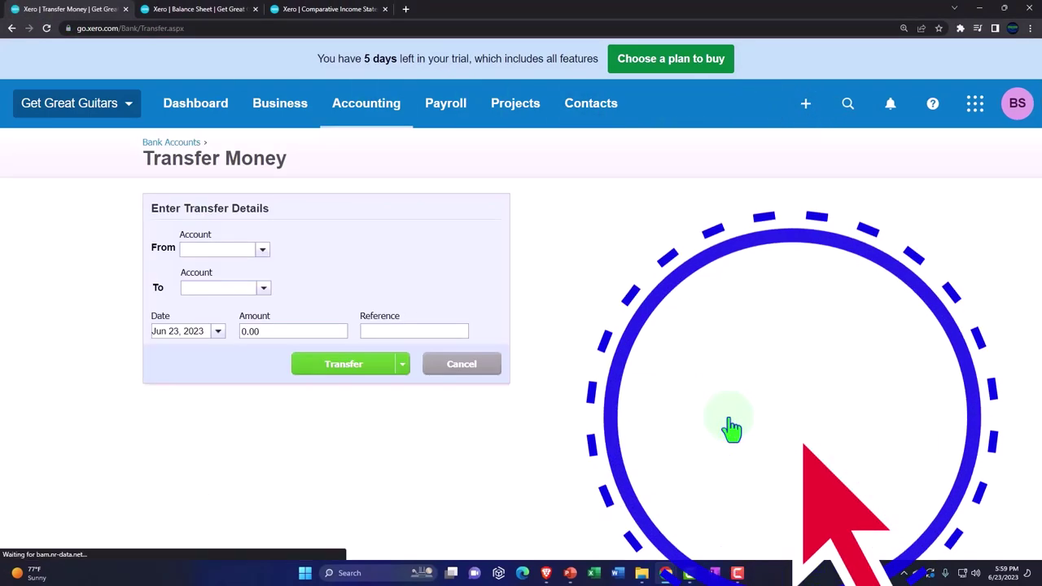
pyautogui.click(262, 250)
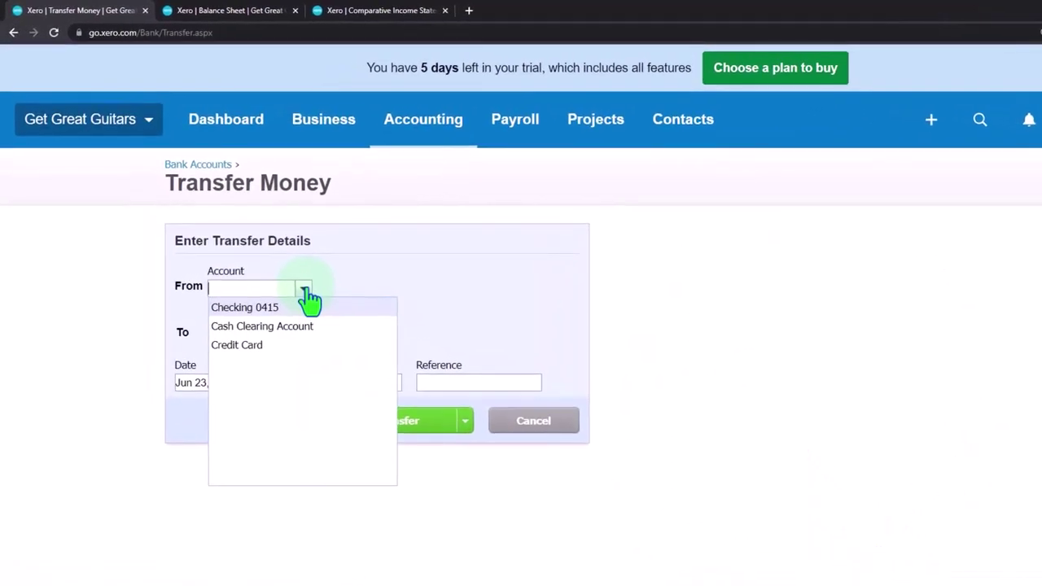
pyautogui.click(303, 326)
pyautogui.click(309, 334)
pyautogui.click(303, 351)
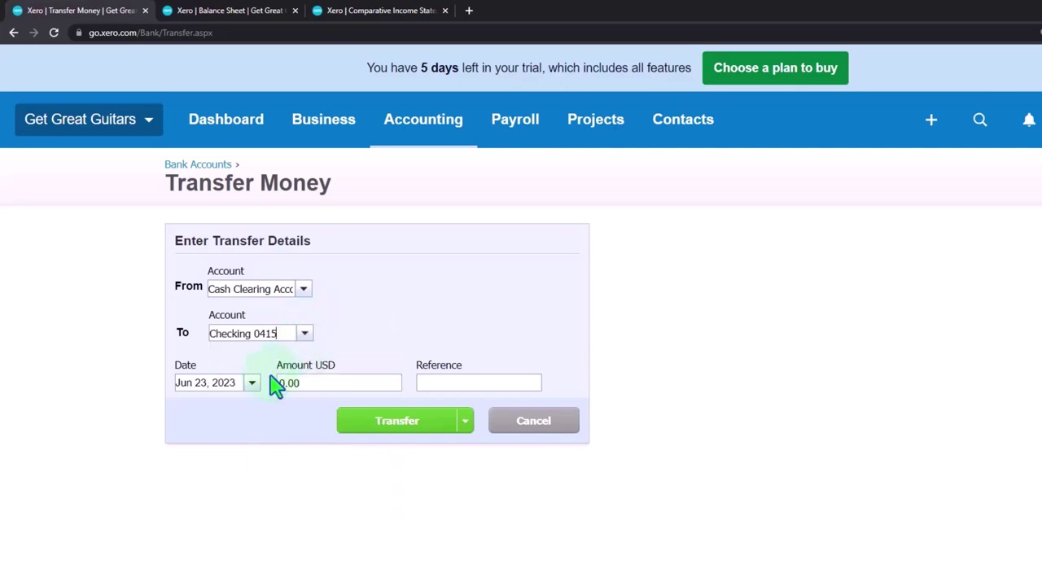
# - Date the transfer Feb 28, 2023, enter 2020 as the amount and Dep as the reference, and submit it
pyautogui.click(252, 384)
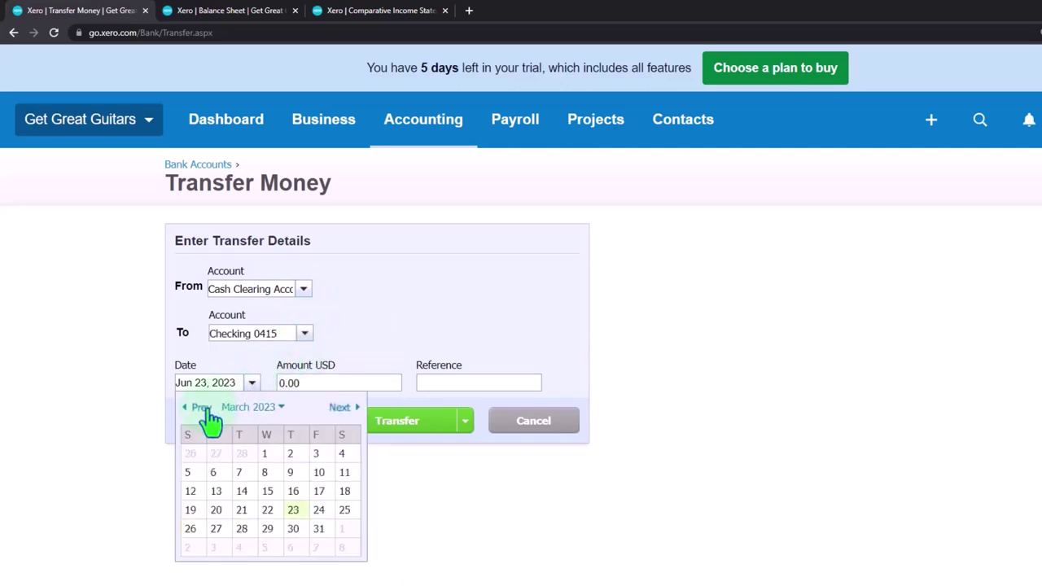
pyautogui.click(203, 409)
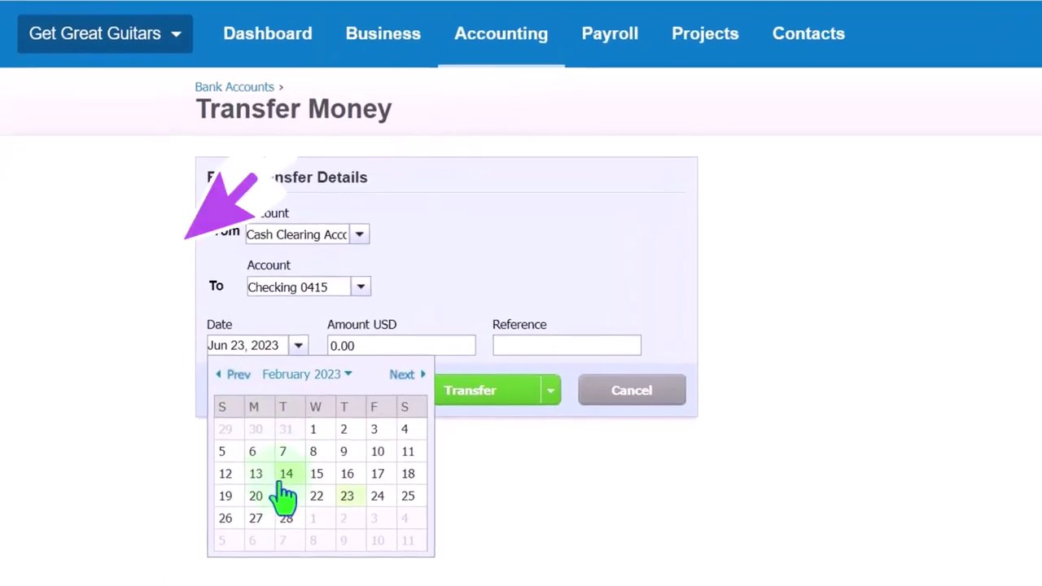
pyautogui.click(285, 518)
pyautogui.click(373, 346)
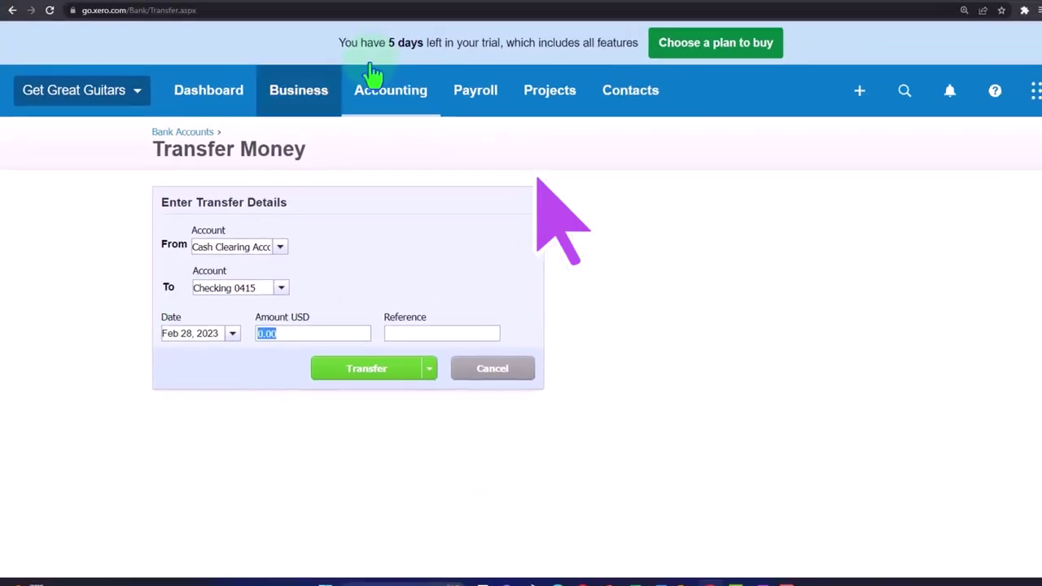
pyautogui.click(208, 9)
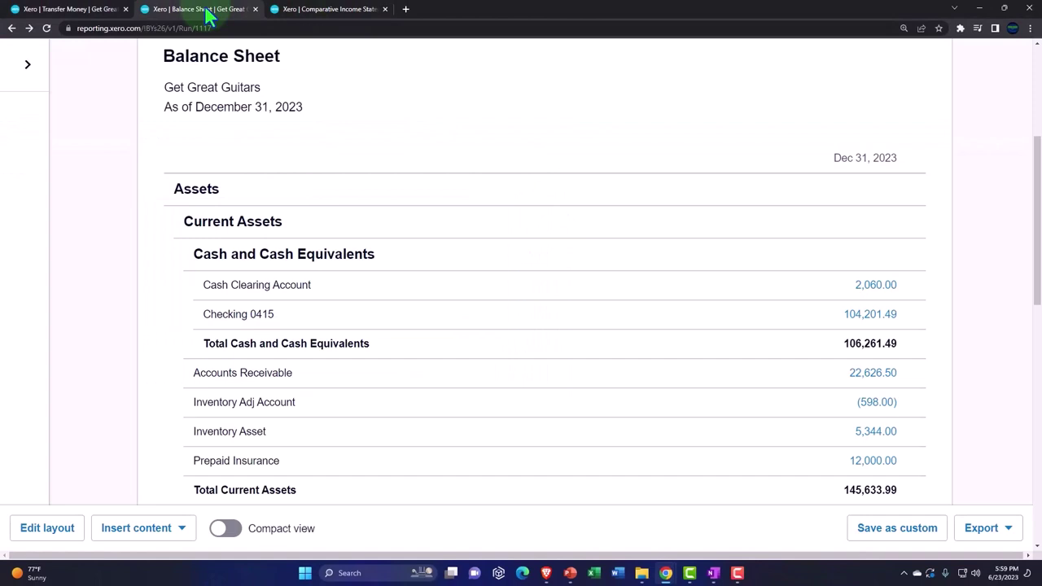
pyautogui.click(81, 9)
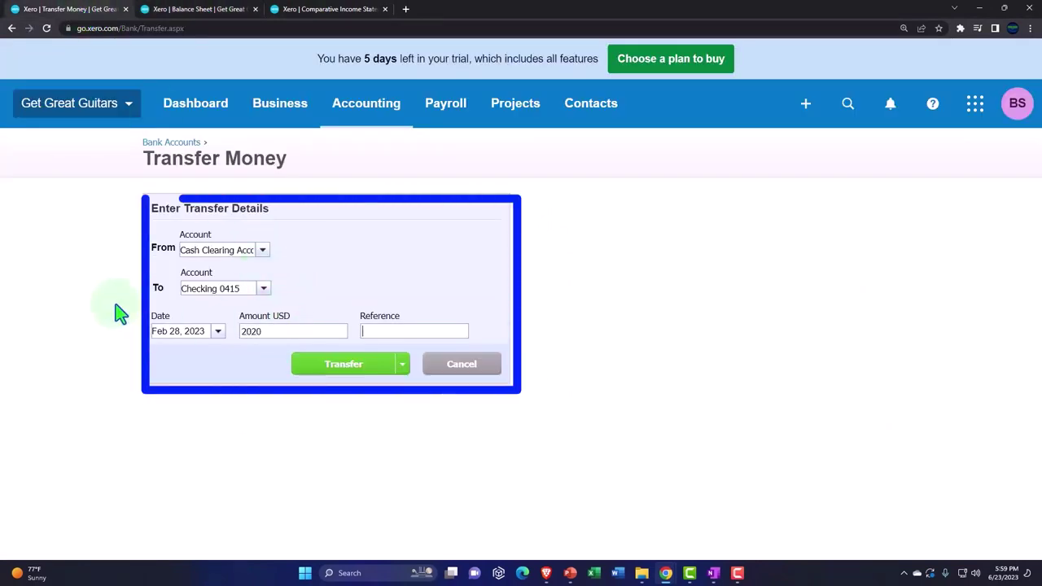
pyautogui.write('Dep')
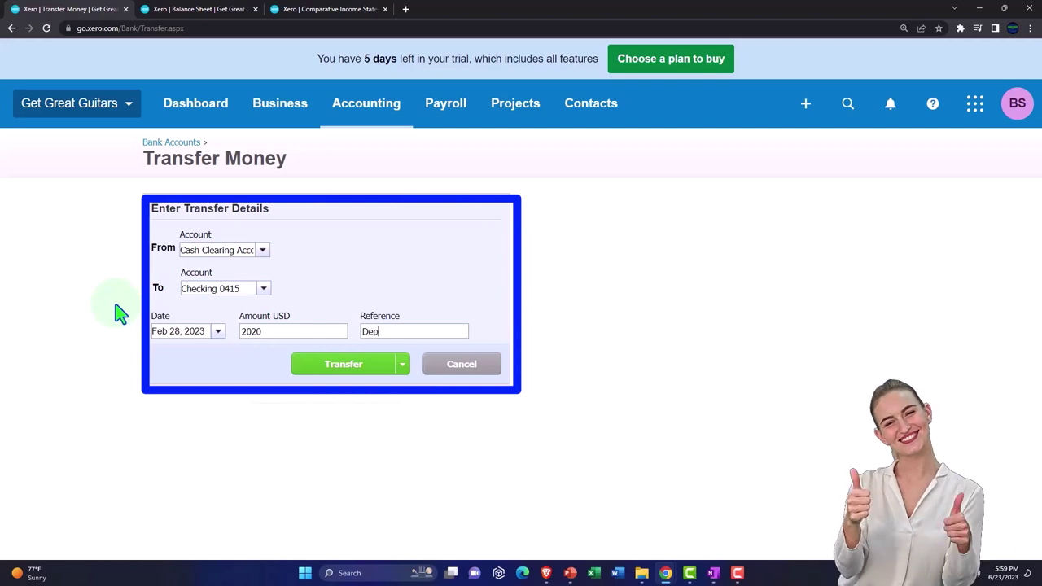
pyautogui.click(319, 370)
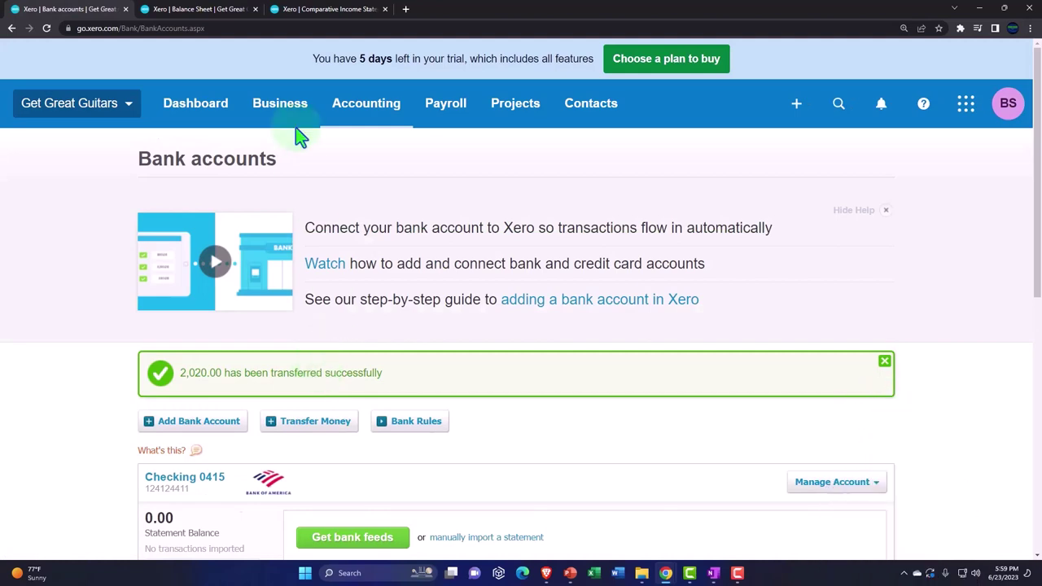
# - Refresh the balance sheet and check the Cash Clearing Account and Checking 0415 balances
pyautogui.click(232, 9)
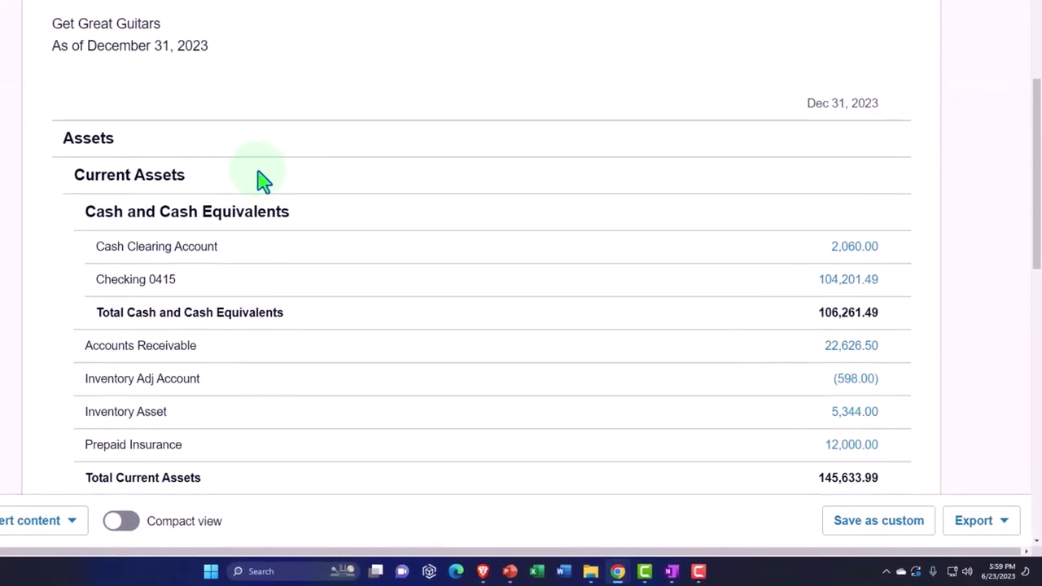
pyautogui.click(899, 140)
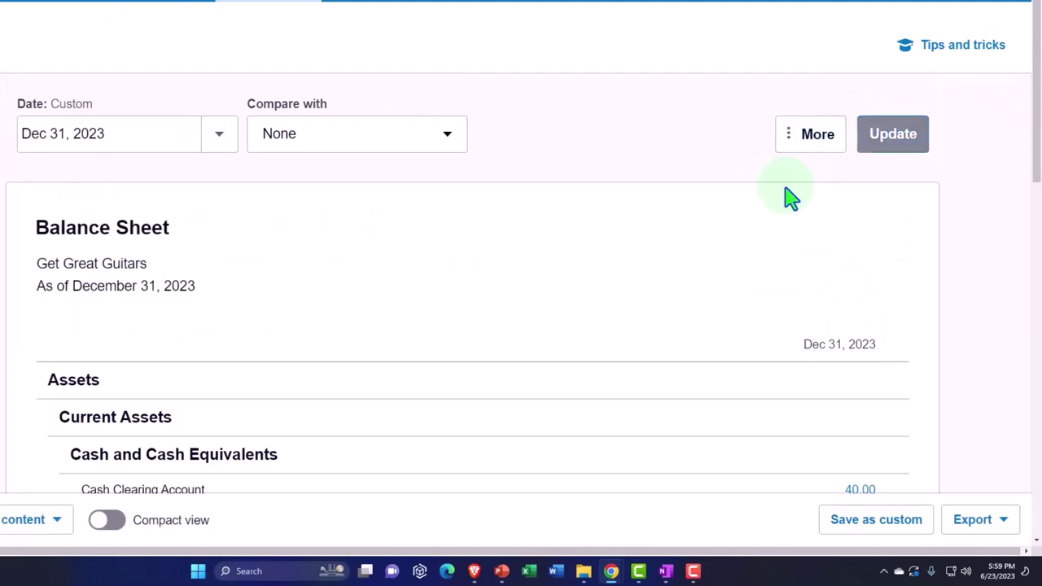
pyautogui.scroll(-4, 786, 206)
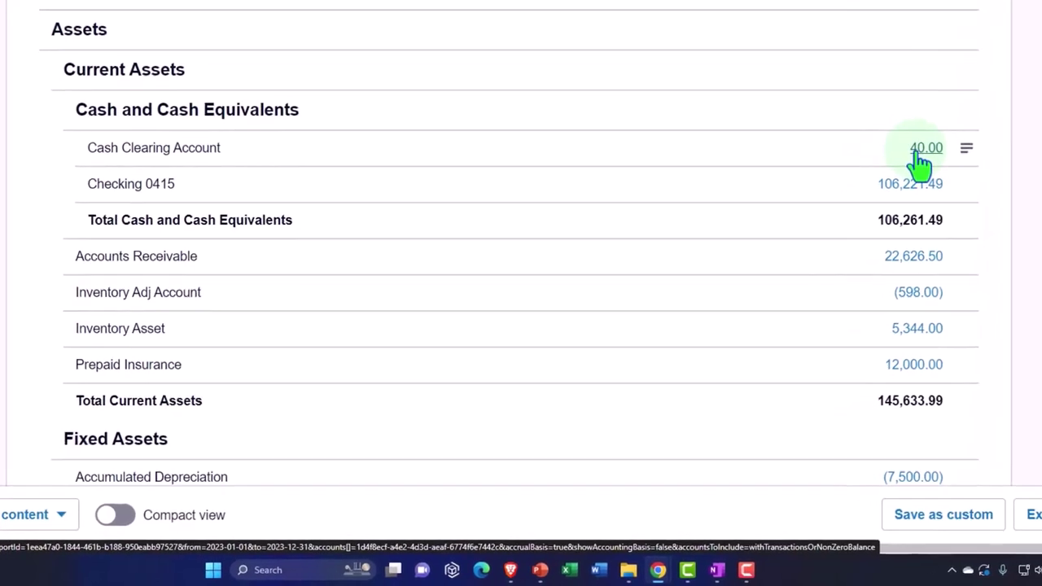
# - Open the Cash Clearing Account transactions from the balance sheet and review the latest entries and closing balance
pyautogui.click(951, 149)
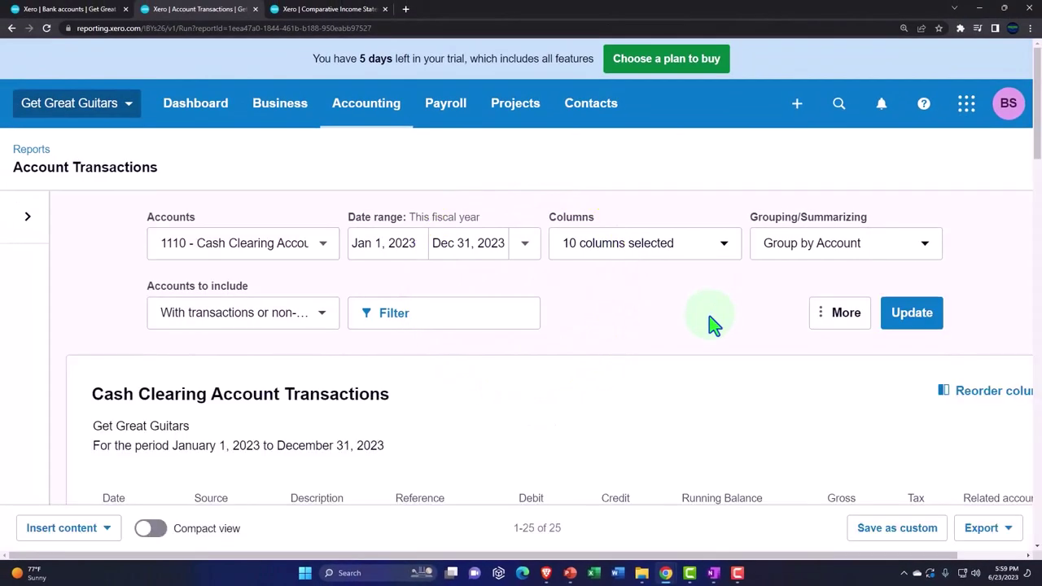
pyautogui.scroll(-15, 712, 324)
pyautogui.scroll(-6, 713, 324)
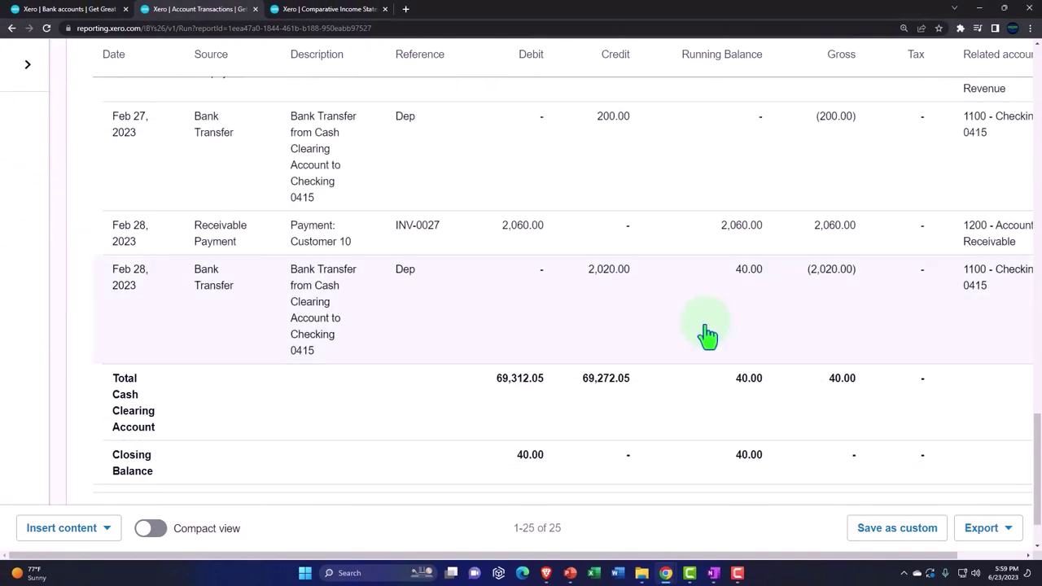
pyautogui.scroll(-1, 707, 334)
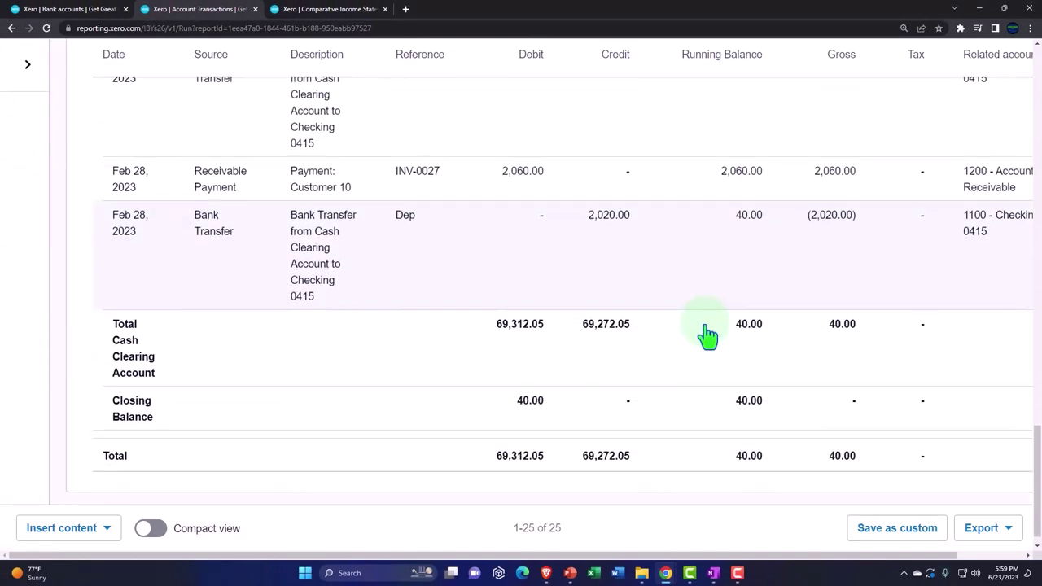
# - Open the 2,020.00 bank transfer from the Cash Clearing Account and permanently remove it with Remove & Redo
pyautogui.click(612, 219)
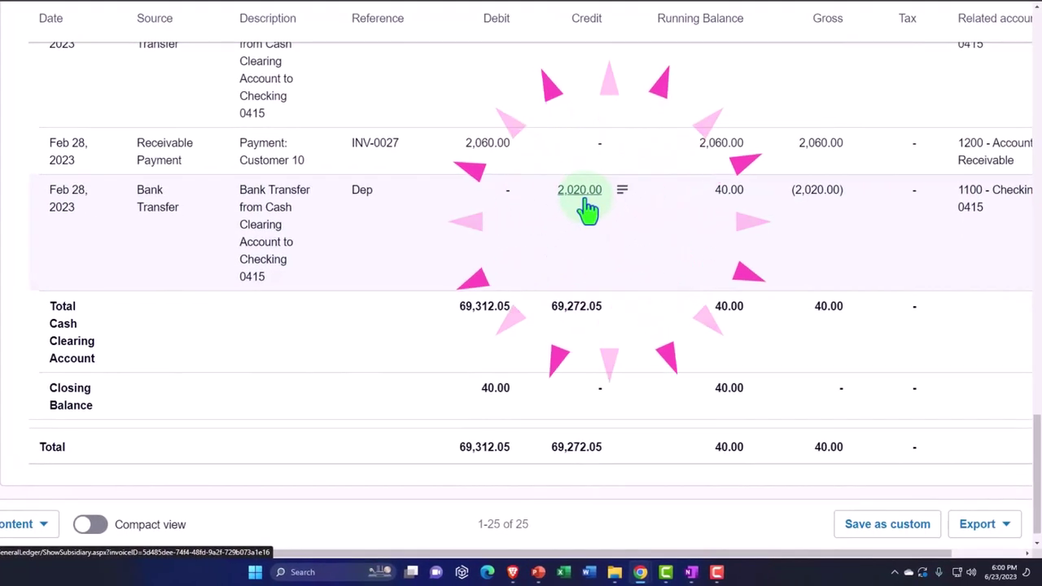
pyautogui.click(585, 200)
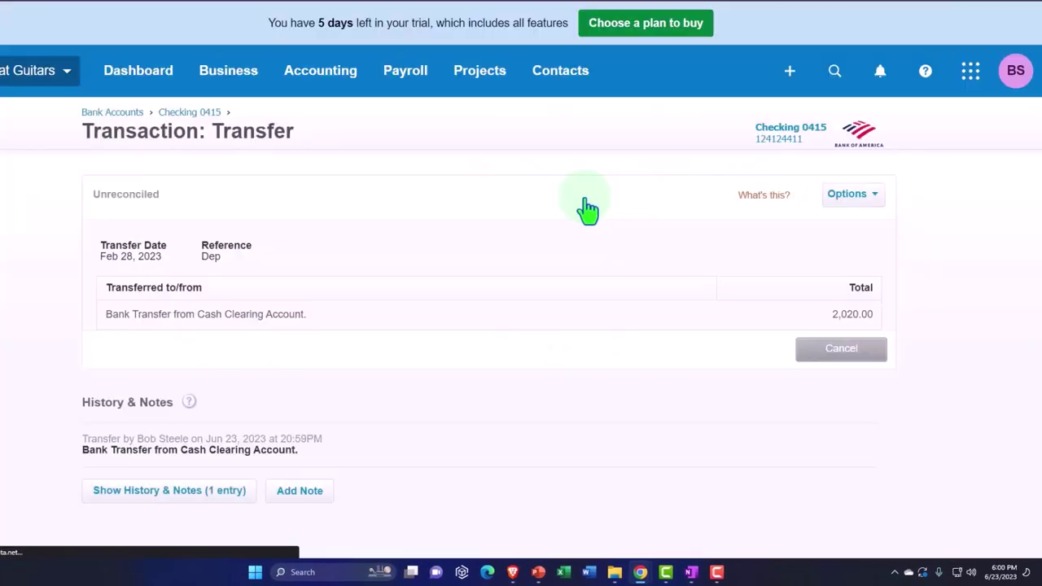
pyautogui.click(873, 200)
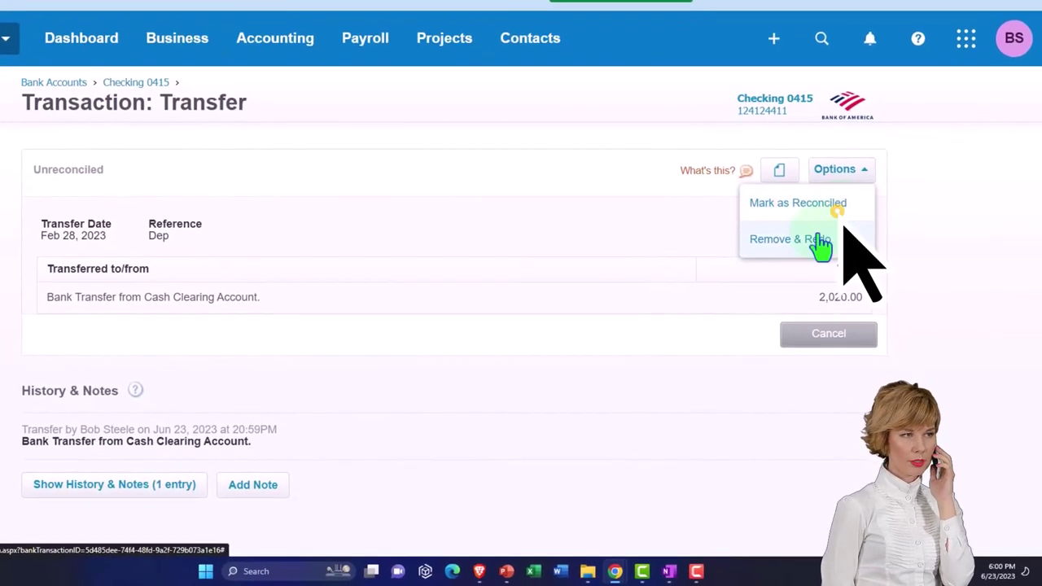
pyautogui.click(811, 244)
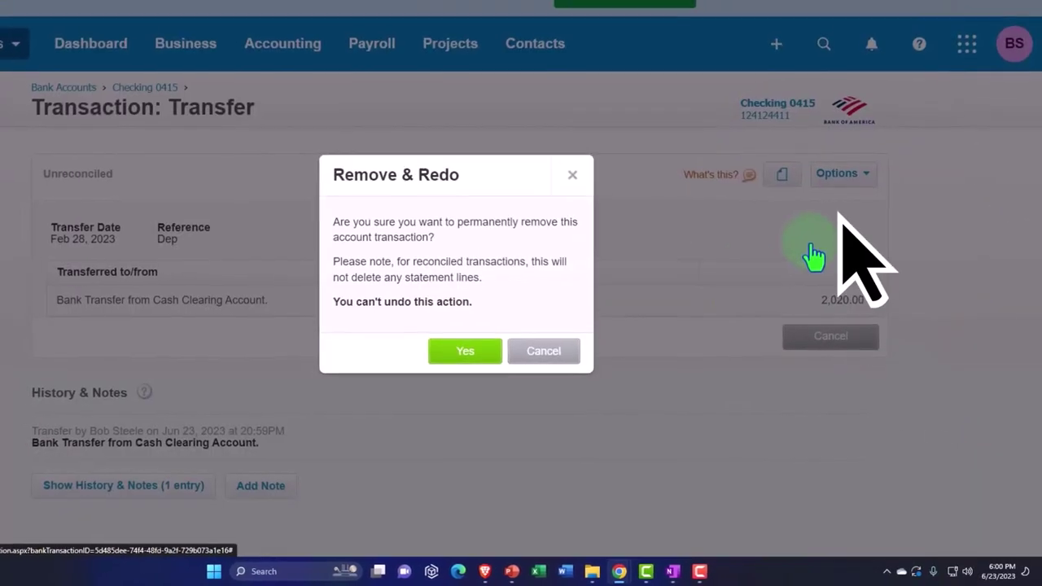
pyautogui.click(463, 350)
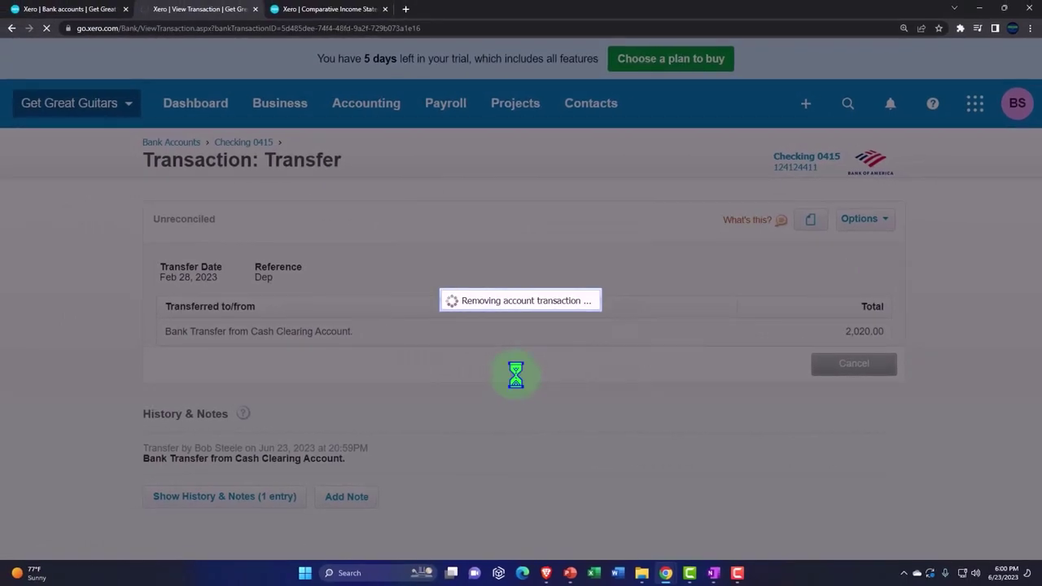
pyautogui.scroll(-3, 402, 318)
pyautogui.scroll(3, 404, 318)
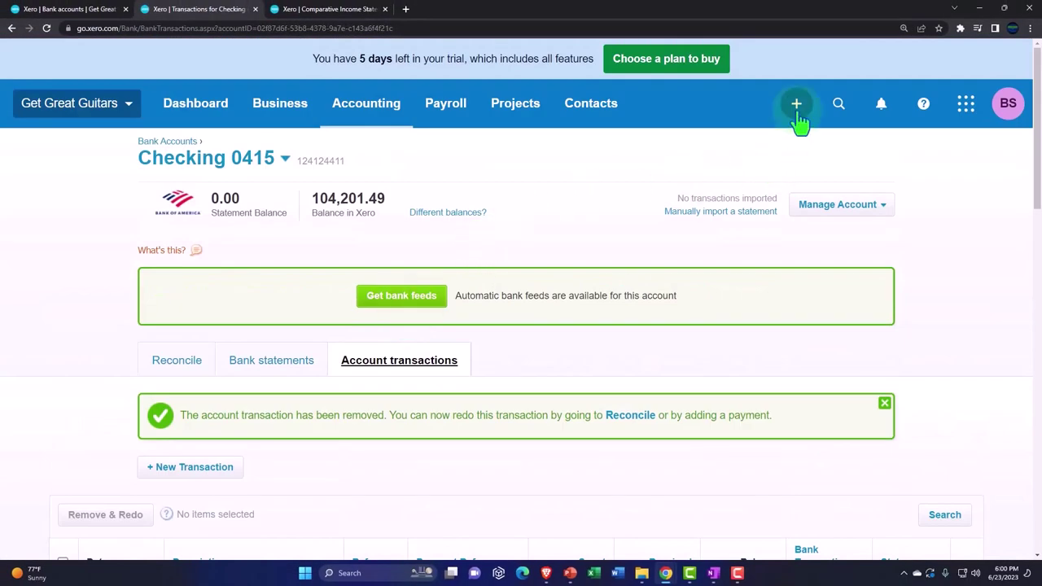
# - Create a new money transfer from the Cash Clearing Account to Checking 0415
pyautogui.click(797, 105)
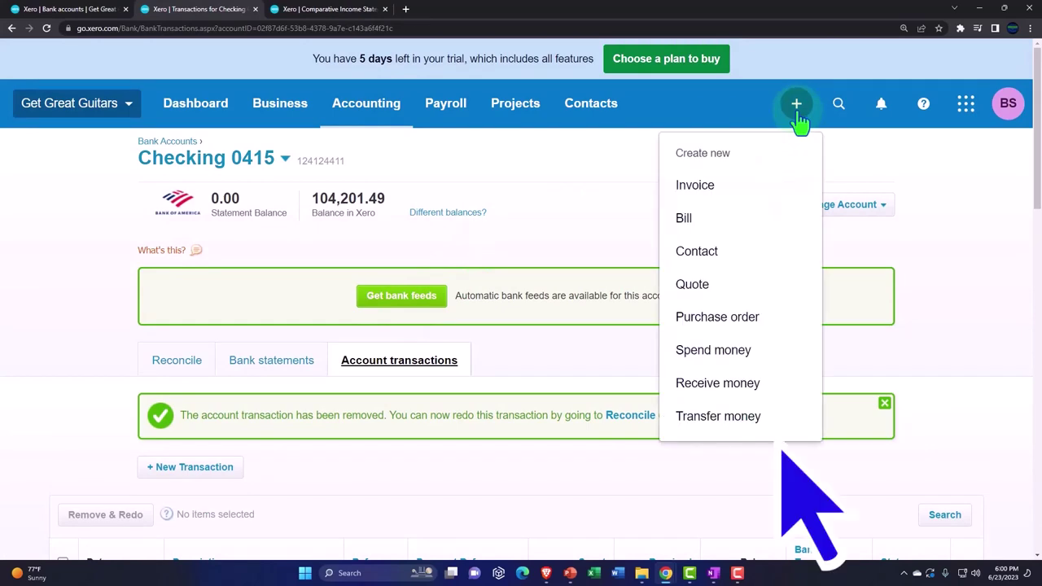
pyautogui.click(675, 417)
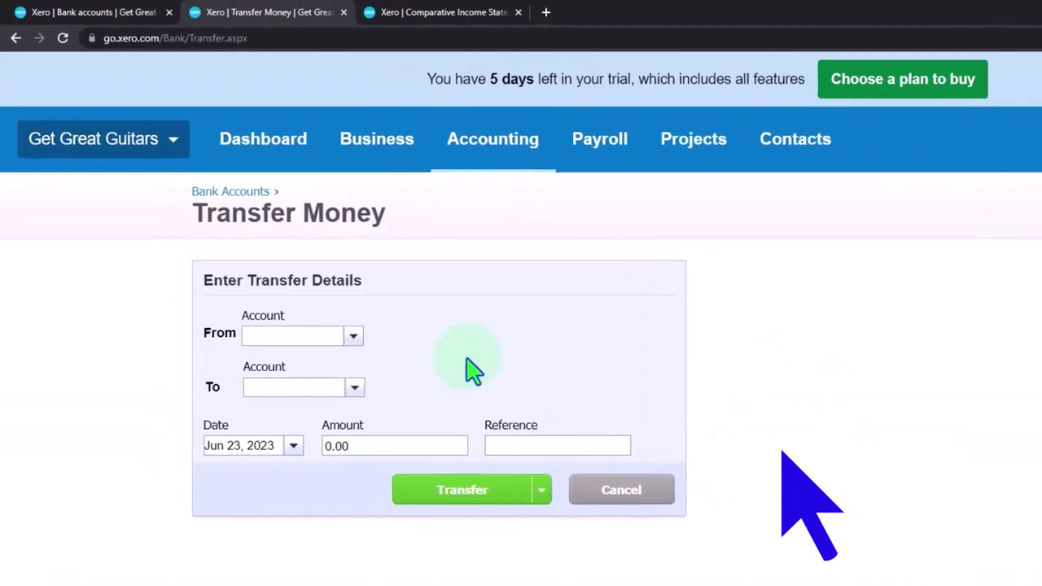
pyautogui.click(351, 335)
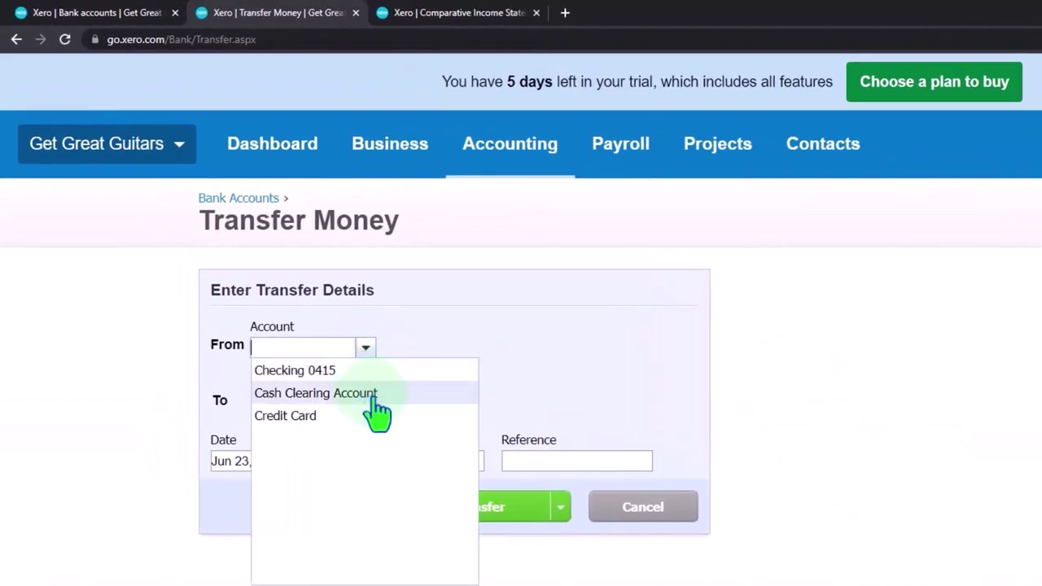
pyautogui.click(377, 393)
pyautogui.click(365, 400)
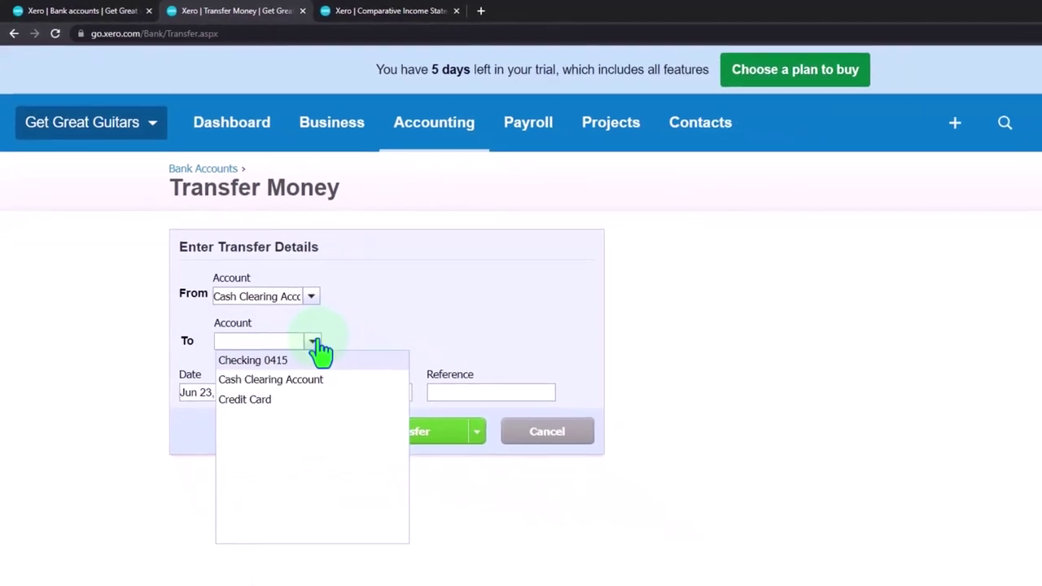
pyautogui.click(314, 363)
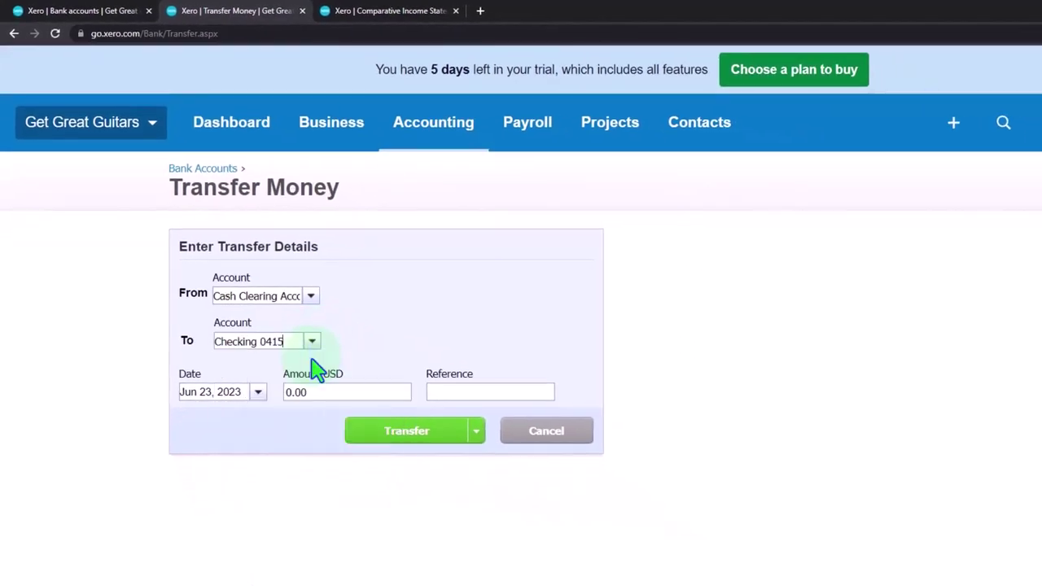
# - Set the new transfer's date to Feb 28, 2023
pyautogui.click(256, 389)
pyautogui.click(201, 417)
pyautogui.click(201, 417)
pyautogui.click(202, 417)
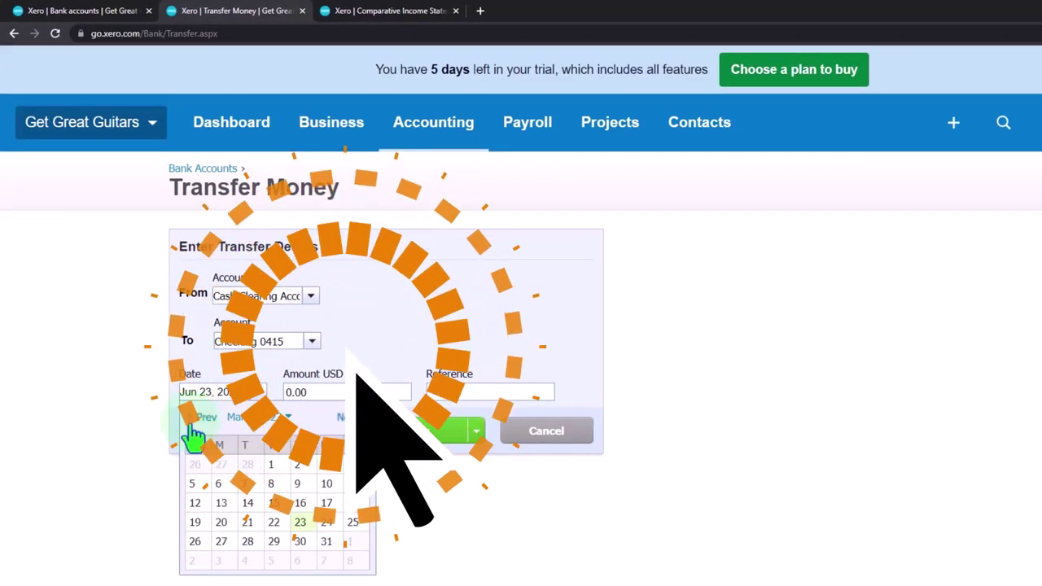
pyautogui.click(201, 416)
pyautogui.click(248, 542)
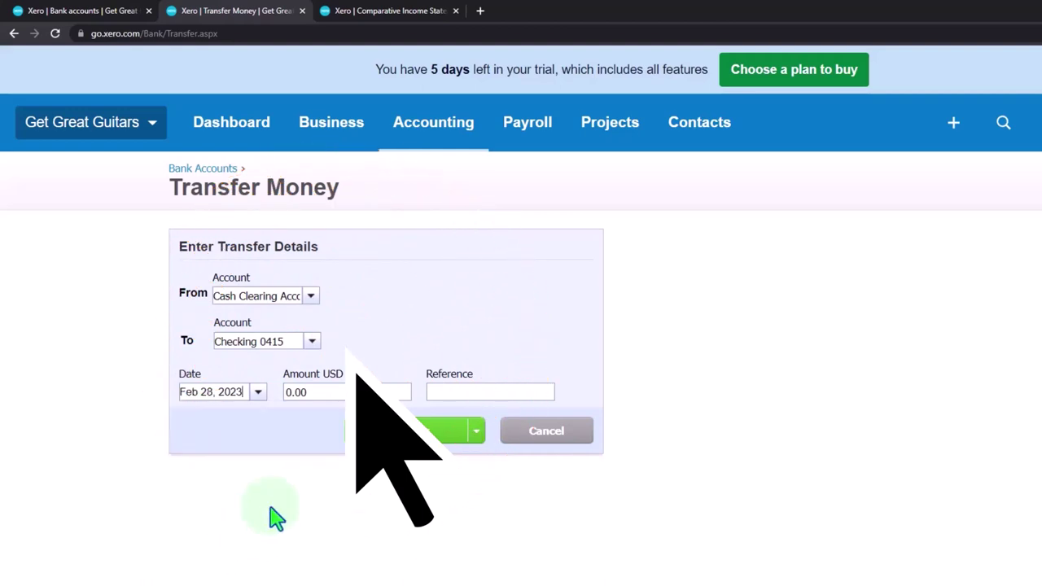
# - Enter 2060 as the transfer amount and Dep as the reference, and submit the transfer
pyautogui.click(331, 398)
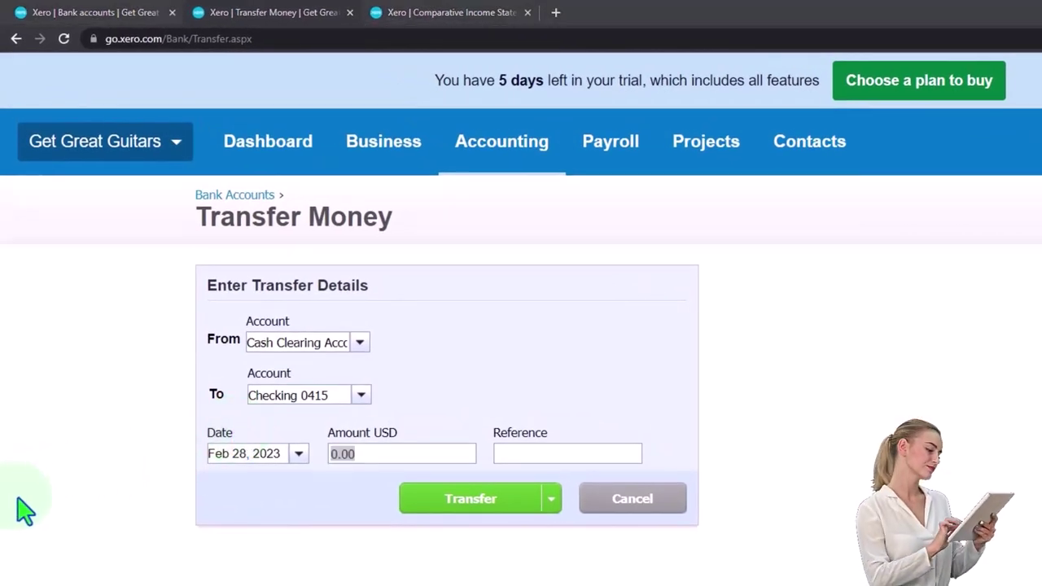
pyautogui.click(392, 450)
pyautogui.moveTo(392, 449); pyautogui.dragTo(65, 436)
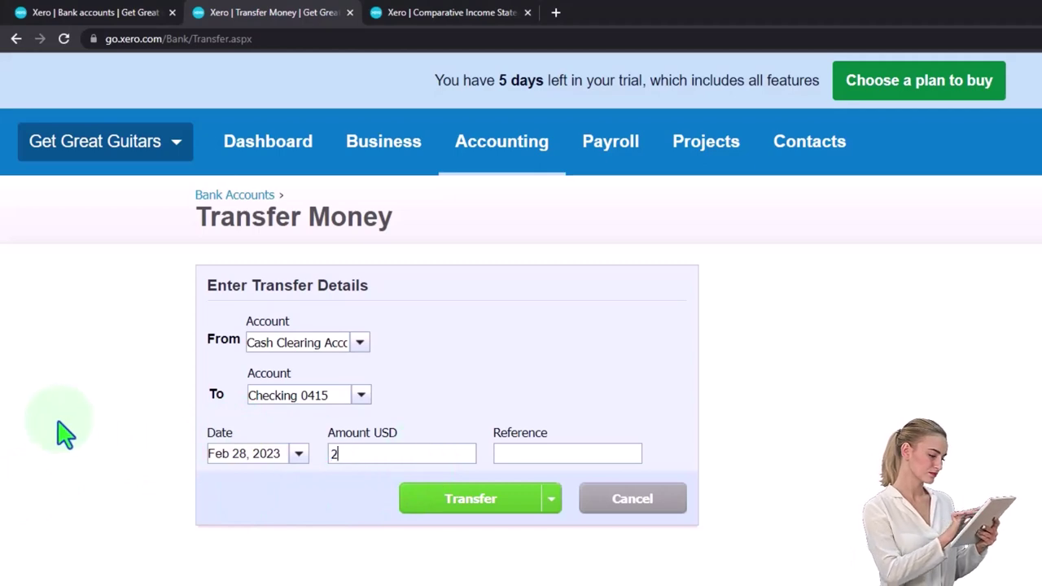
pyautogui.write('Dep')
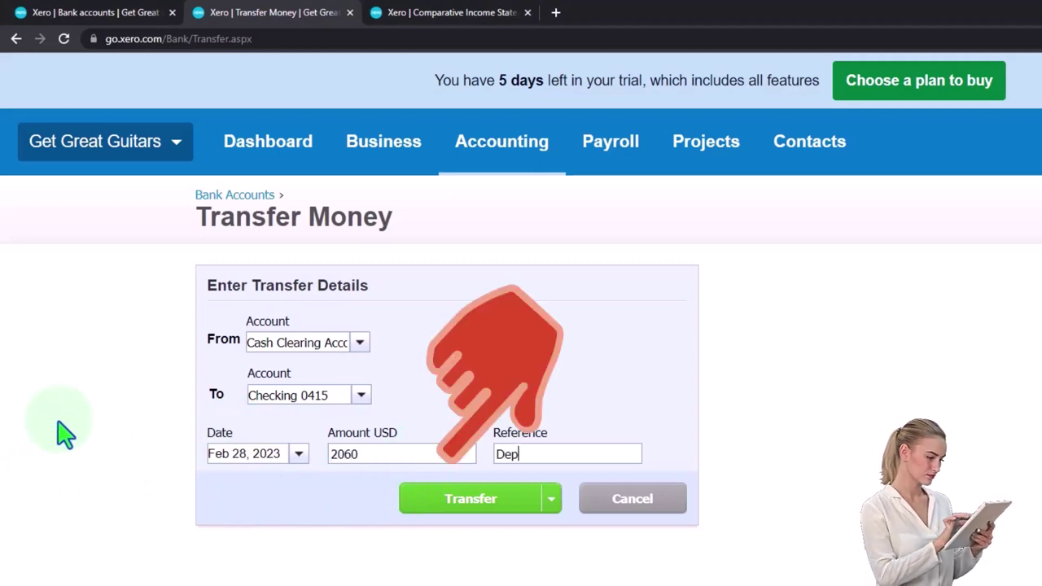
pyautogui.click(452, 500)
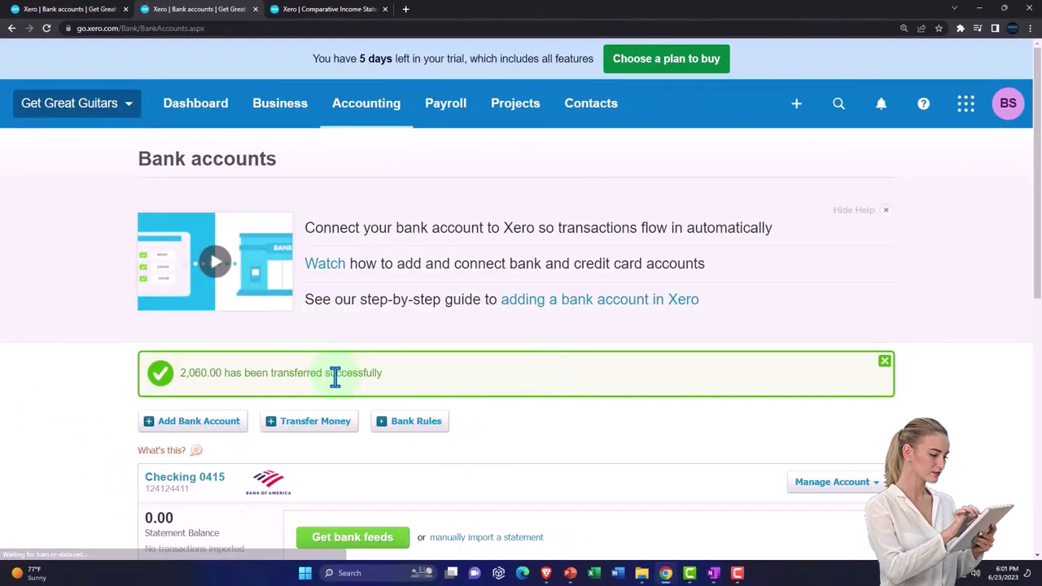
# - Open the Balance Sheet report and run it as of Dec 31, 2023
pyautogui.click(342, 120)
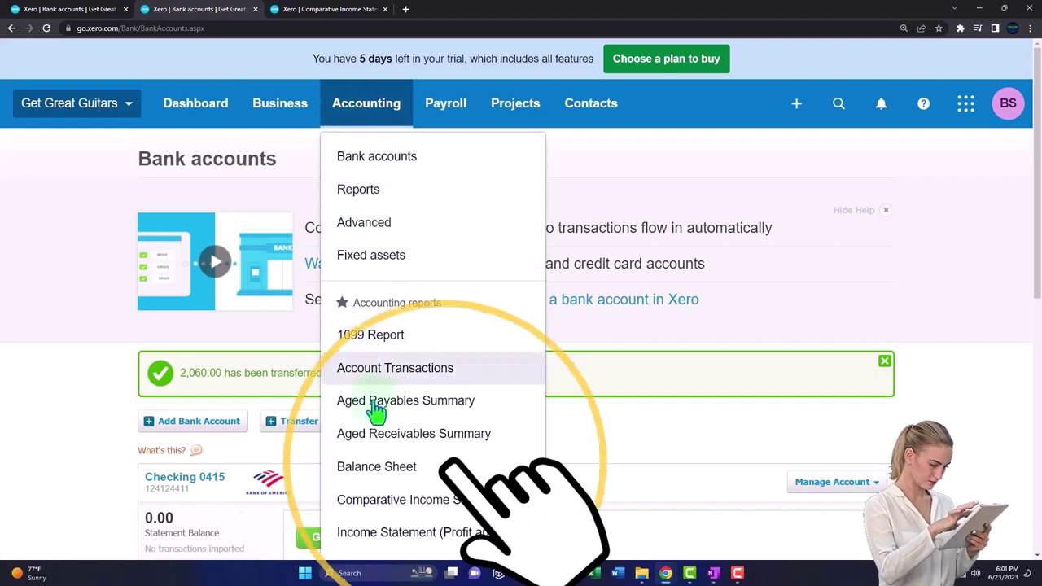
pyautogui.click(377, 466)
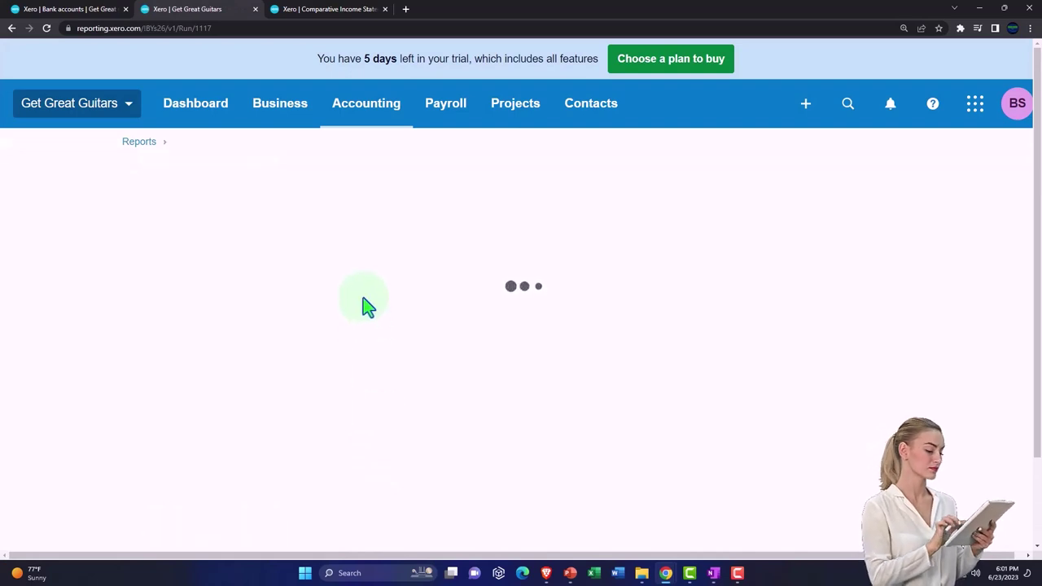
pyautogui.click(325, 254)
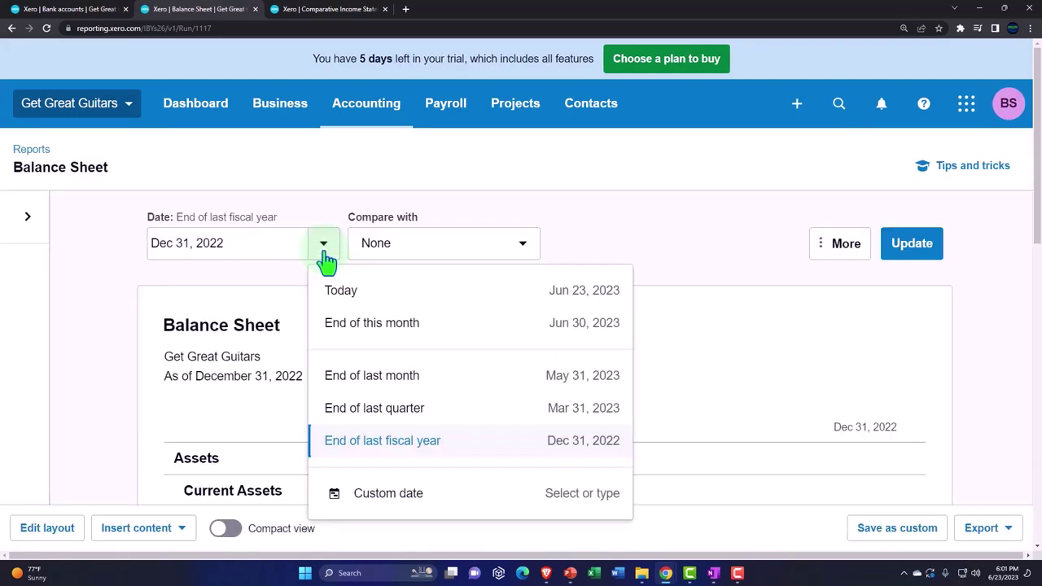
pyautogui.click(399, 500)
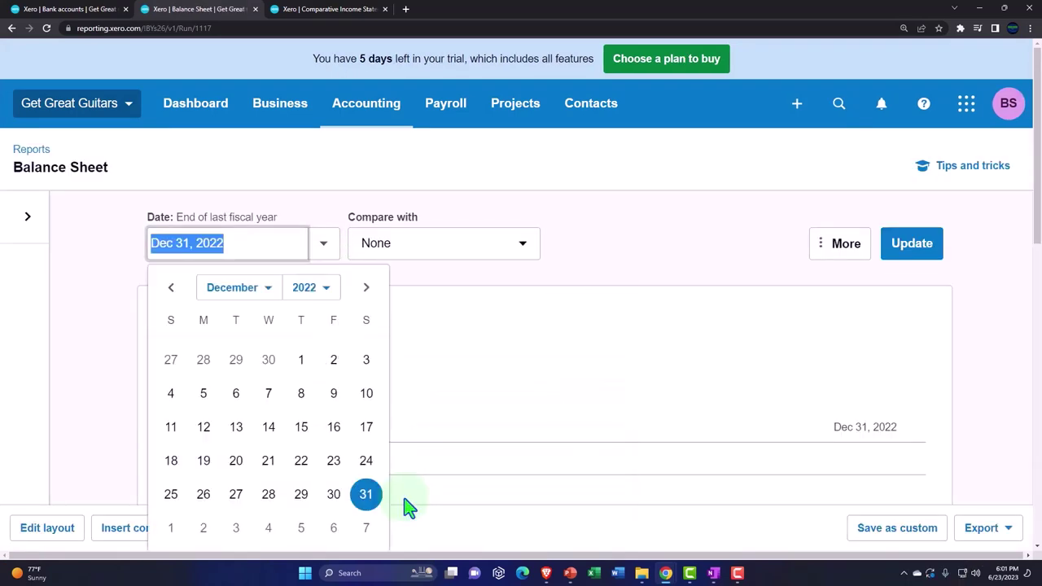
pyautogui.click(331, 305)
pyautogui.click(303, 163)
pyautogui.scroll(-2, 212, 407)
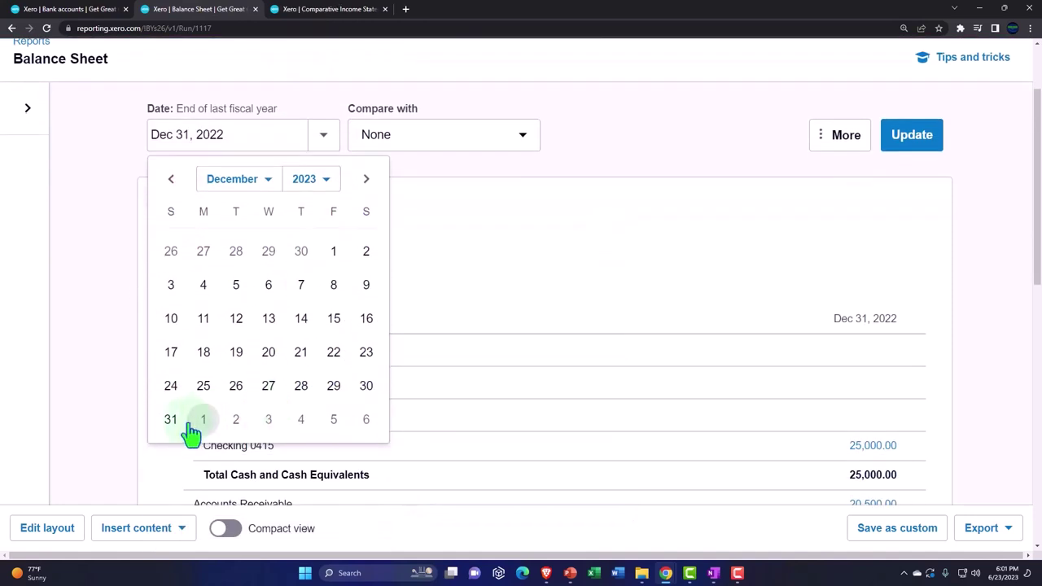
pyautogui.click(171, 419)
pyautogui.click(896, 142)
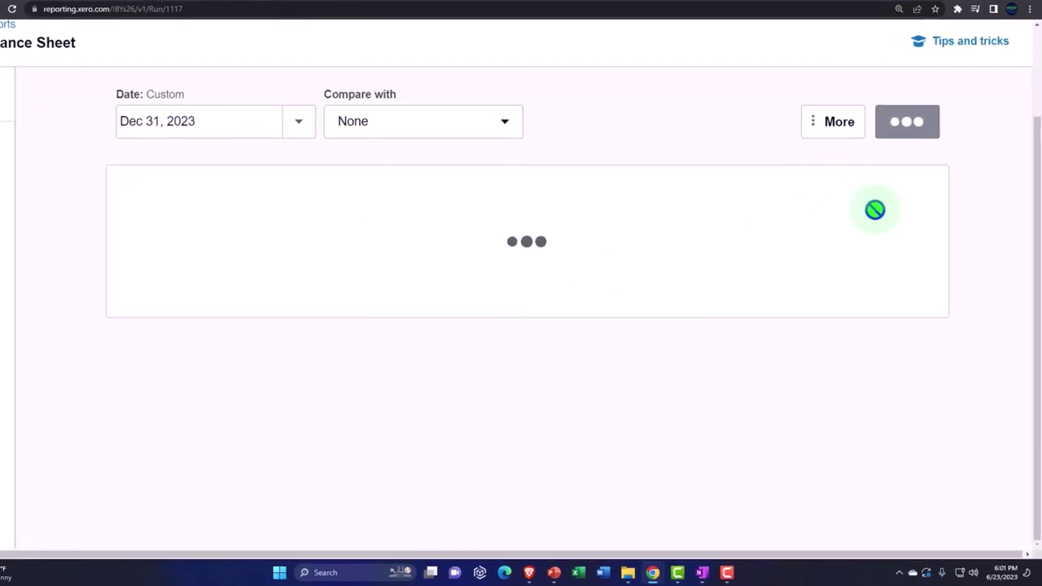
# - Drill into the Checking 0415 balance and review its transactions through the Feb 28, 2023 transfer from the Cash Clearing Account
pyautogui.scroll(-2, 847, 228)
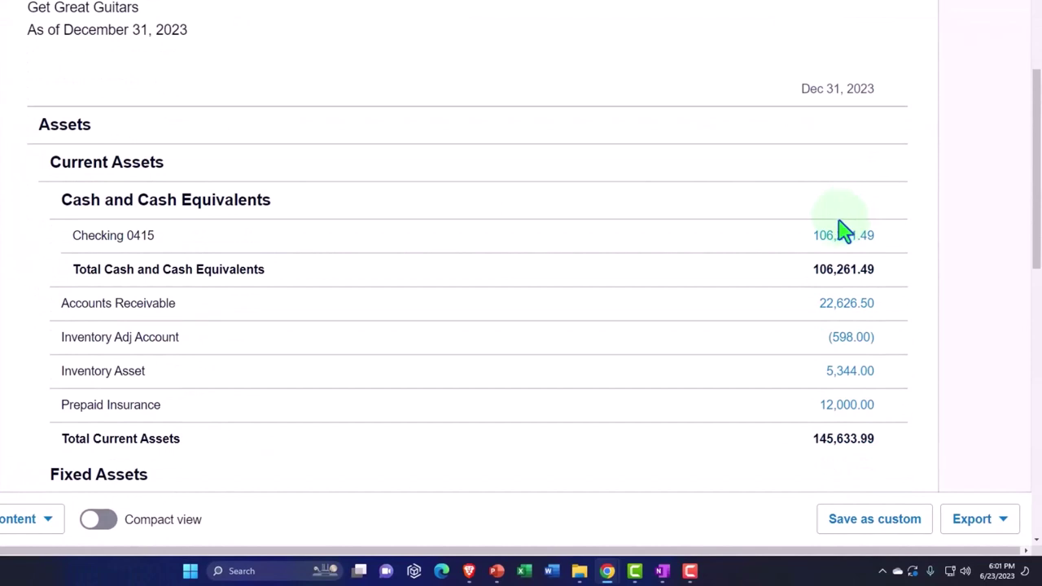
pyautogui.click(842, 240)
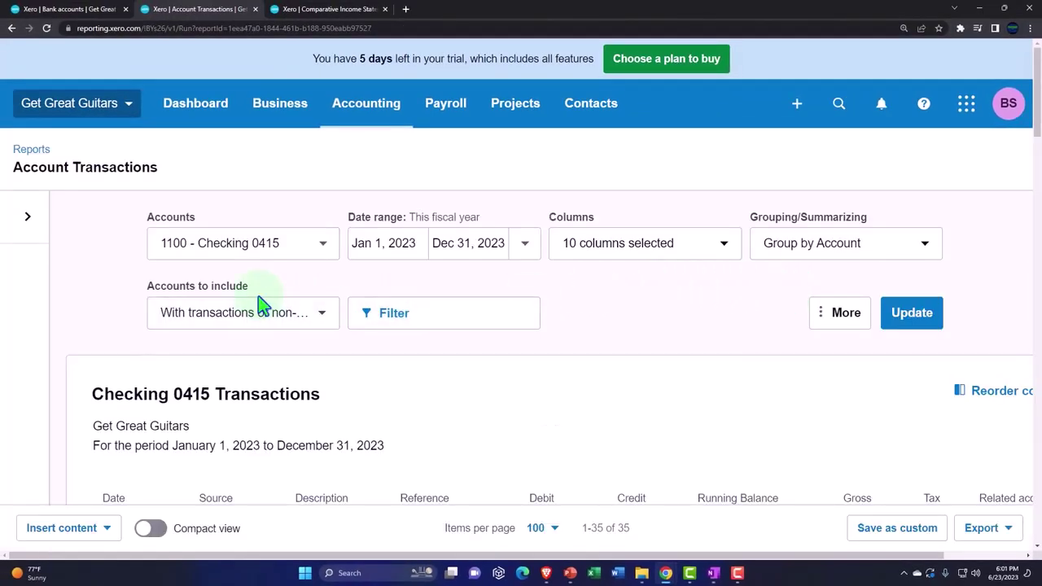
pyautogui.scroll(-2, 258, 297)
pyautogui.hotkey('ctrl', '-')
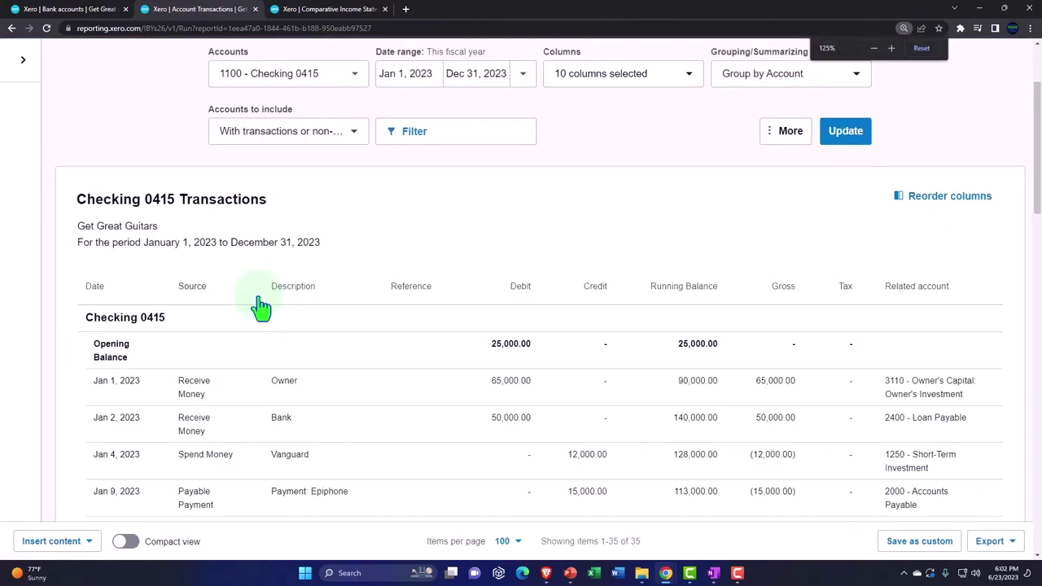
pyautogui.scroll(-5, 258, 305)
pyautogui.scroll(-5, 260, 308)
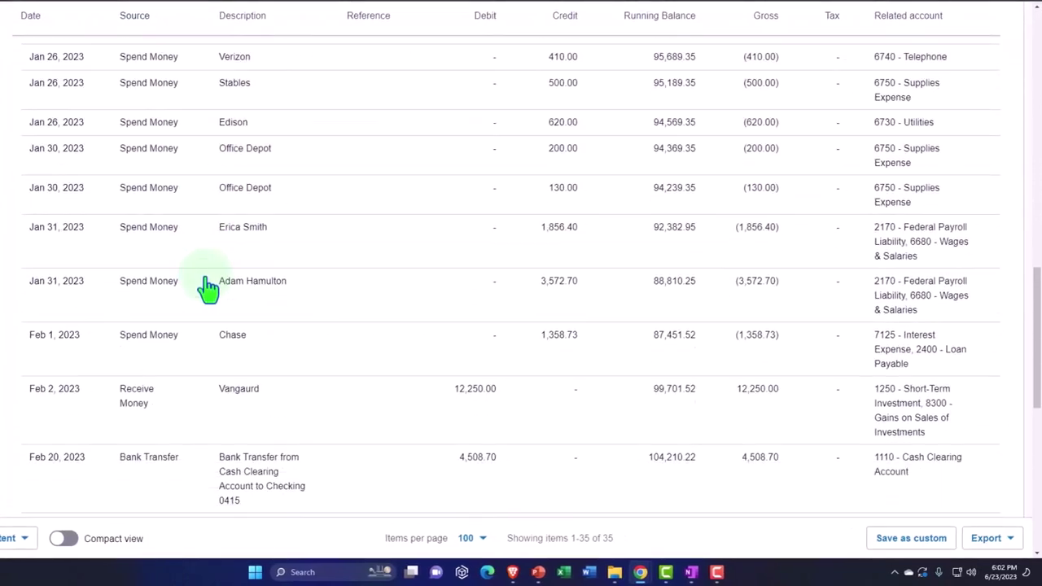
pyautogui.scroll(-5, 207, 287)
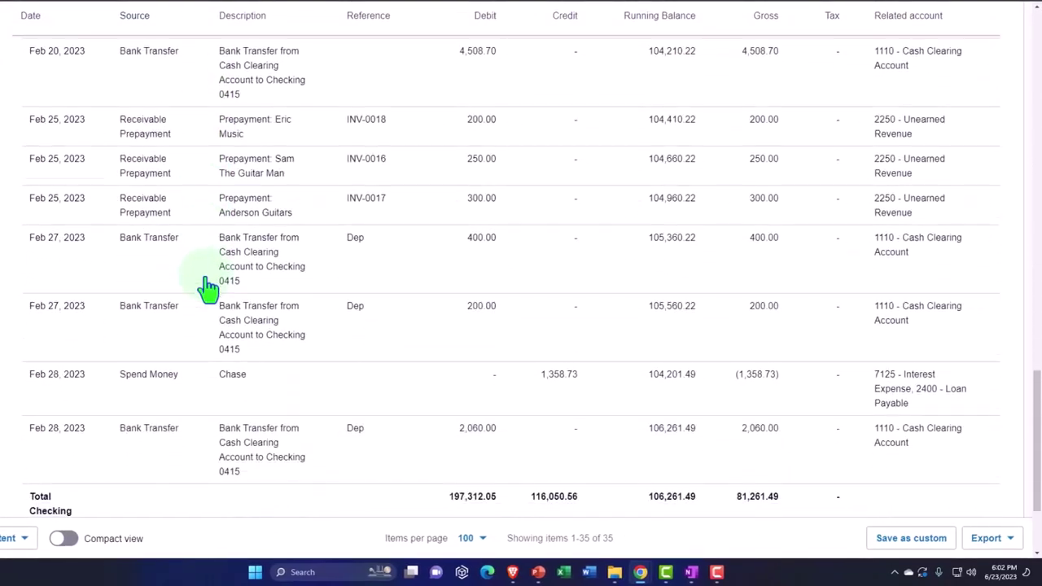
pyautogui.scroll(-2, 207, 287)
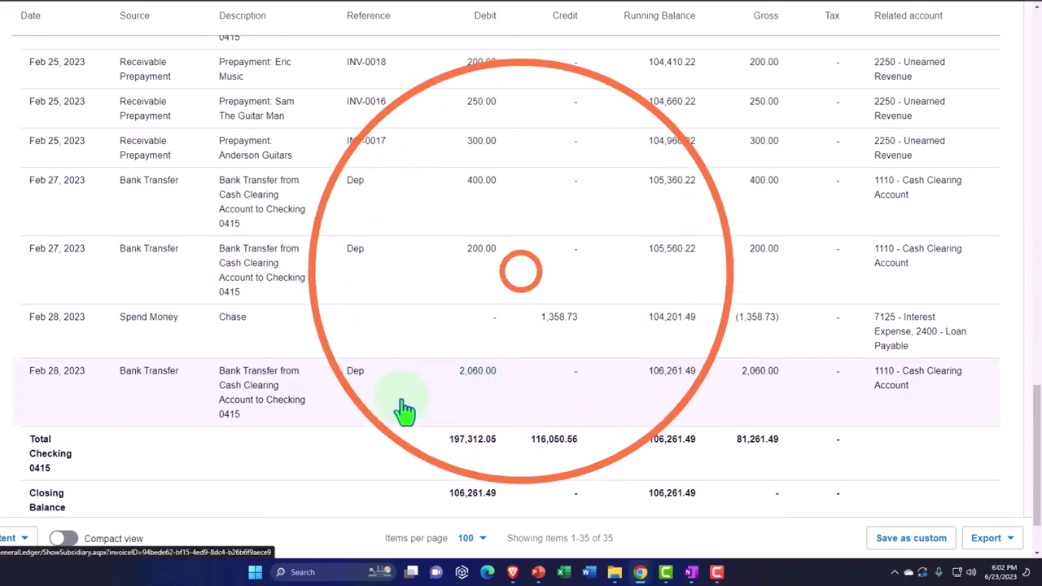
pyautogui.scroll(6, 430, 407)
pyautogui.scroll(10, 385, 414)
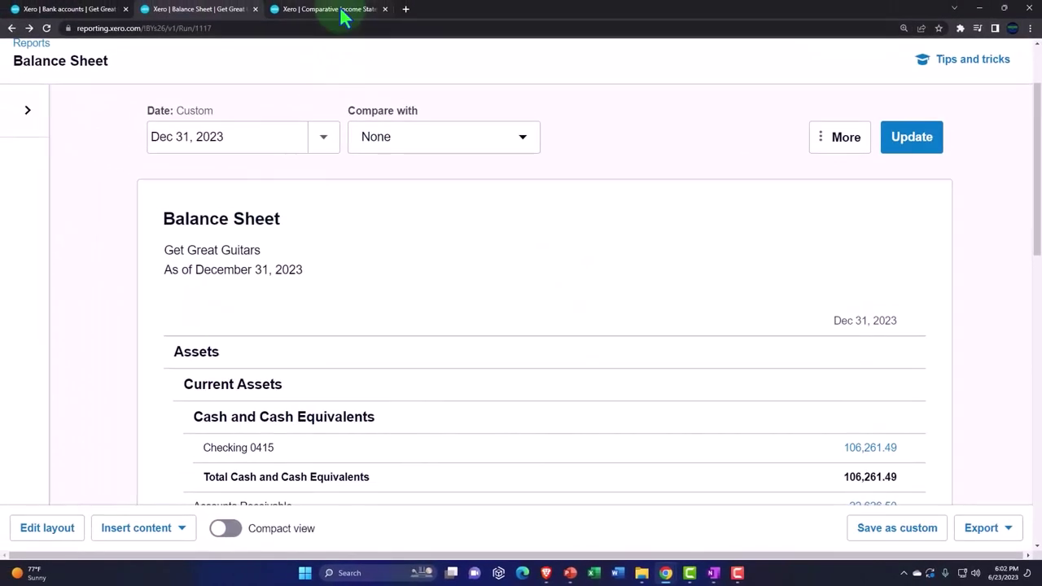
# - Switch to the Comparative Income Statement to view the January and February income, and duplicate its browser tab
pyautogui.click(342, 9)
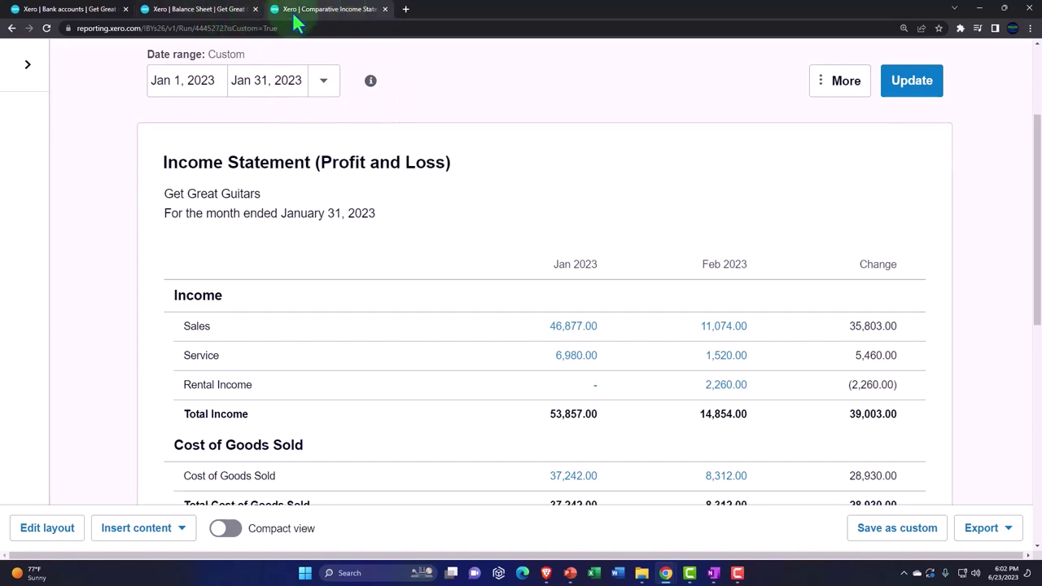
pyautogui.rightClick(303, 18)
pyautogui.click(330, 90)
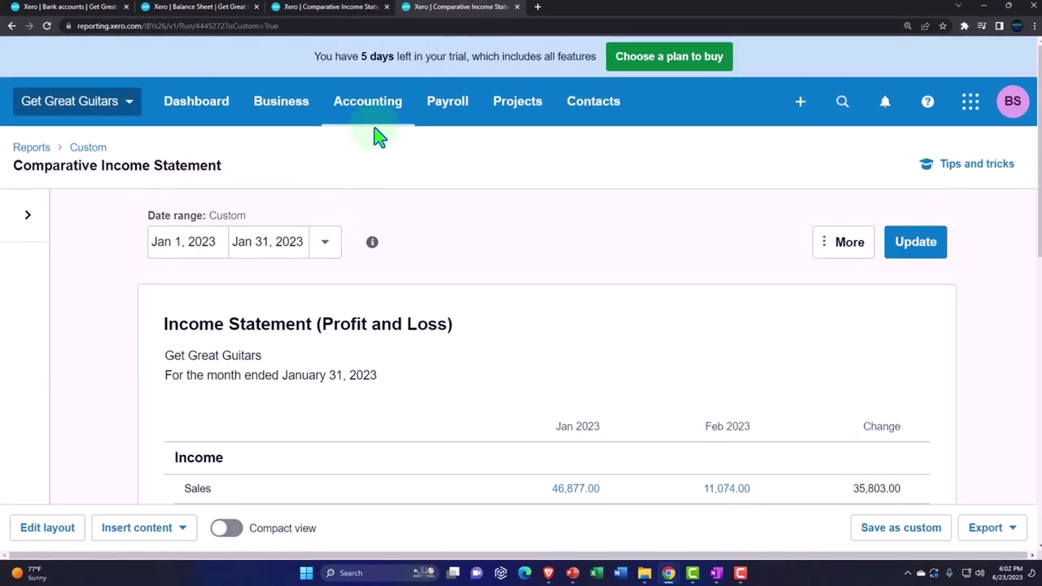
# - Search the reports list for "trial" in the duplicated tab and open the current version of the Trial Balance
pyautogui.click(392, 94)
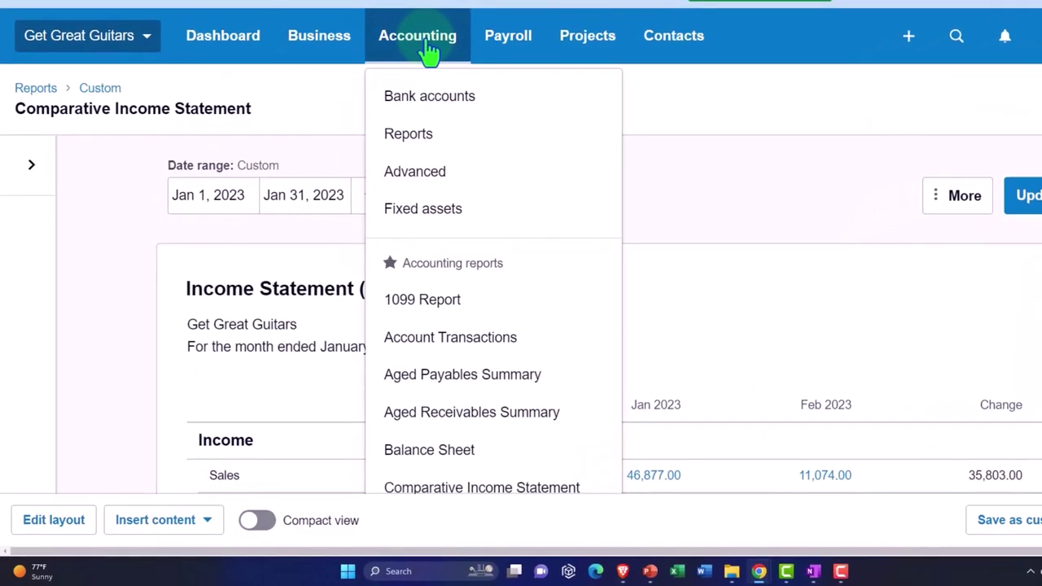
pyautogui.click(429, 137)
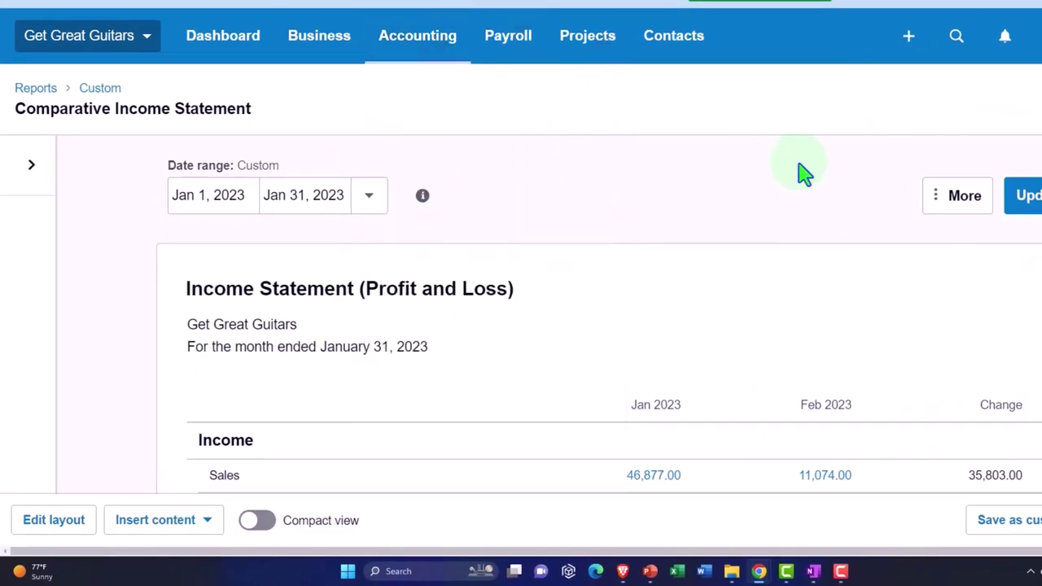
pyautogui.click(847, 95)
pyautogui.write('t')
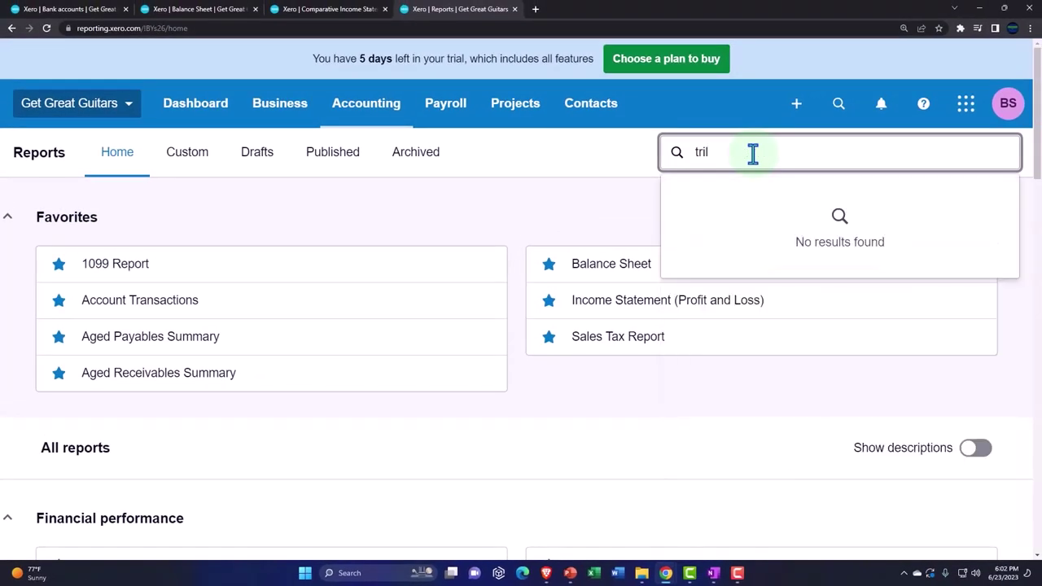
pyautogui.write('ril')
pyautogui.press('BackSpace')
pyautogui.press('BackSpace')
pyautogui.write('i')
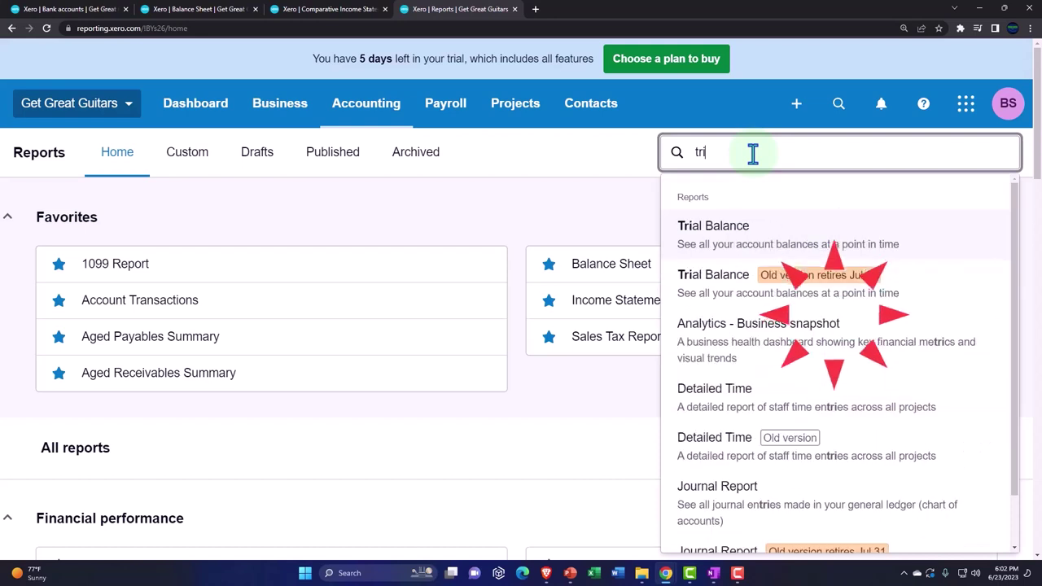
pyautogui.write('al')
pyautogui.click(739, 231)
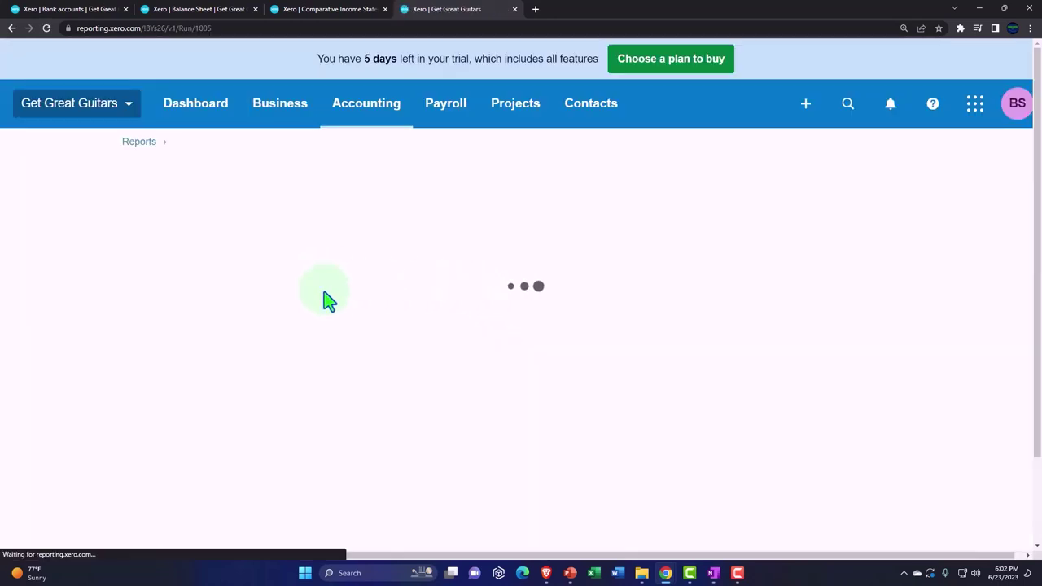
# - Set the Trial Balance date to Dec 31, 2023 and update the report
pyautogui.click(298, 249)
pyautogui.click(360, 491)
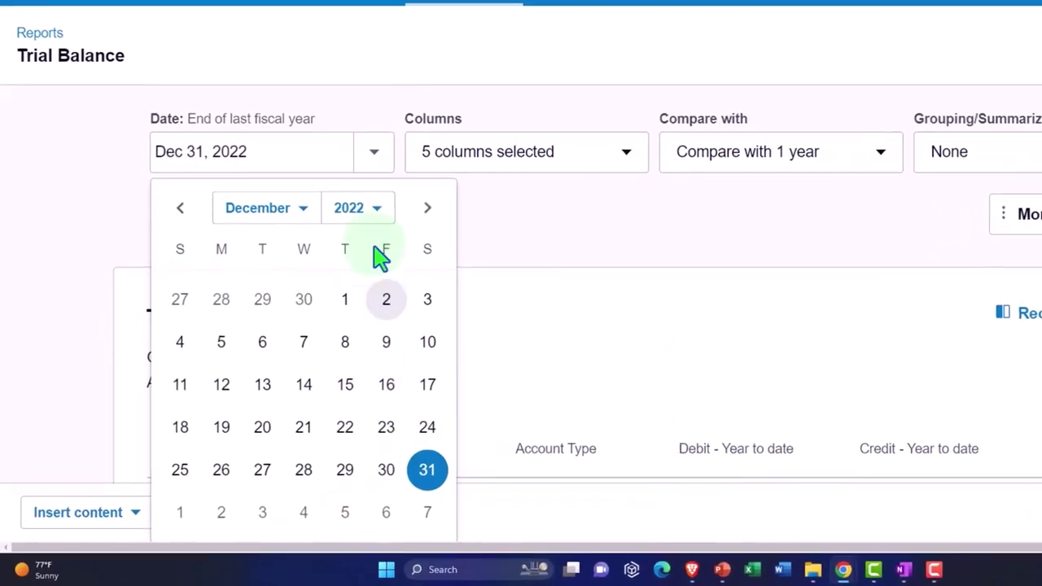
pyautogui.click(368, 214)
pyautogui.click(350, 43)
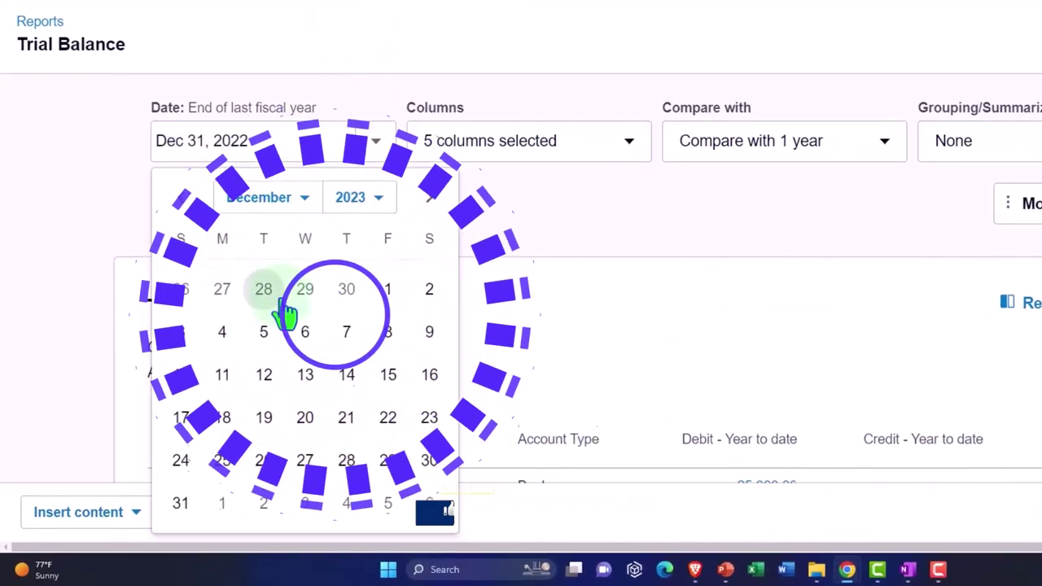
pyautogui.click(180, 511)
pyautogui.click(879, 241)
# - Examine the Trial Balance account balances from Checking 0415 down to the debit and credit totals
pyautogui.scroll(-1, 870, 244)
pyautogui.scroll(-2, 871, 244)
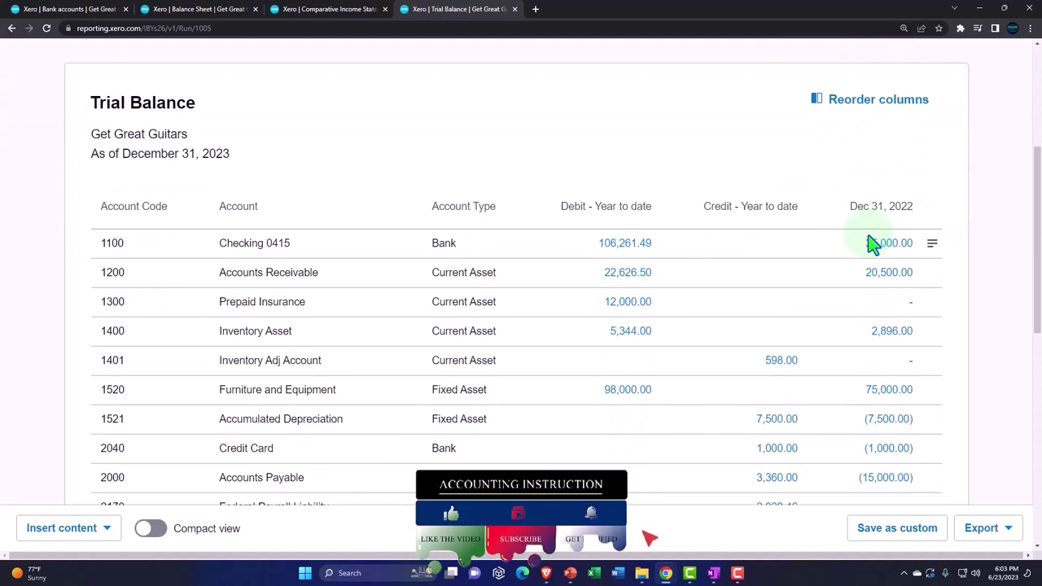
pyautogui.scroll(-1, 873, 243)
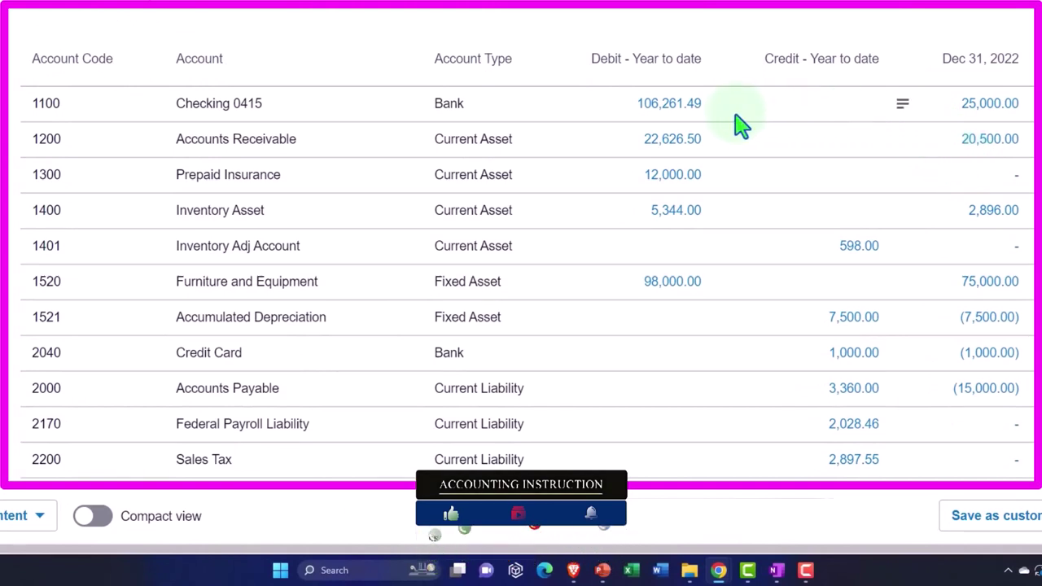
pyautogui.click(696, 106)
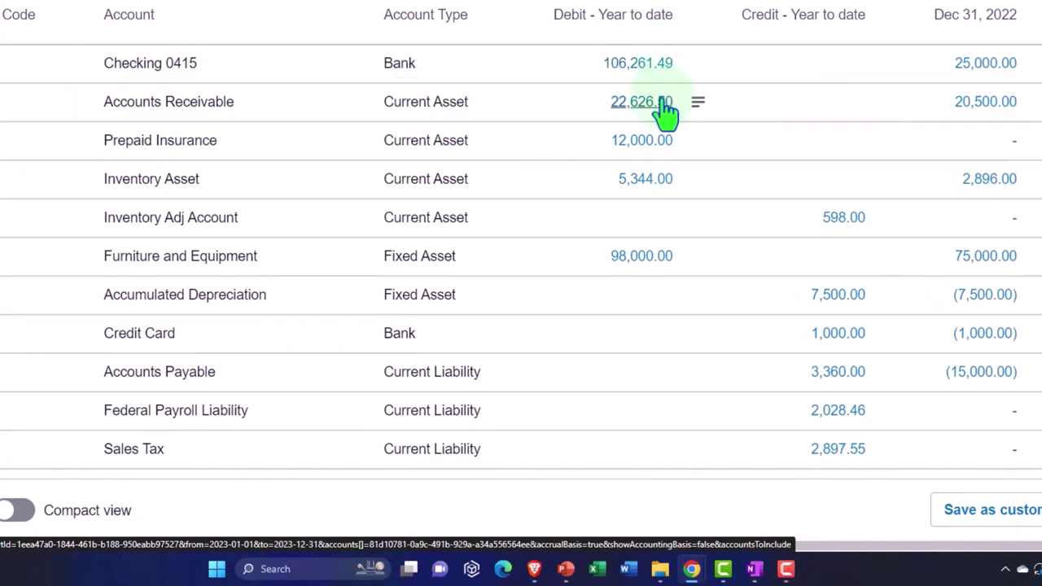
pyautogui.scroll(-3, 666, 114)
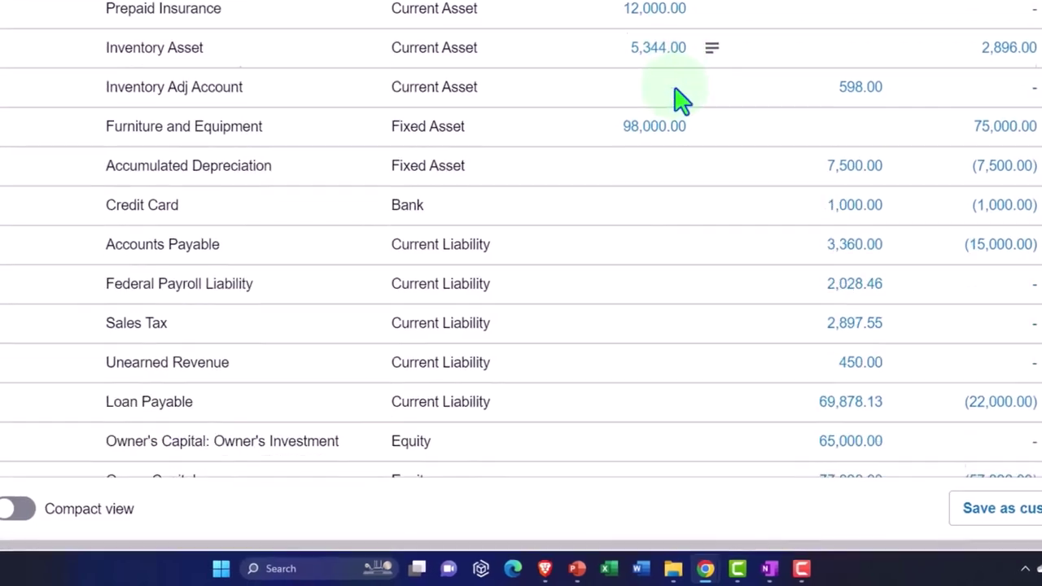
pyautogui.scroll(-8, 720, 74)
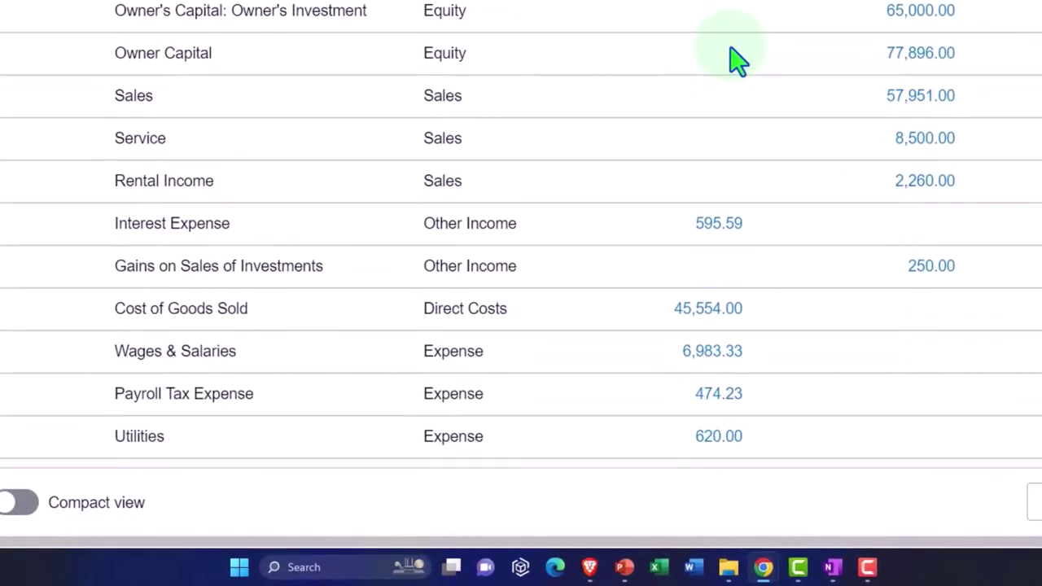
pyautogui.scroll(-3, 737, 59)
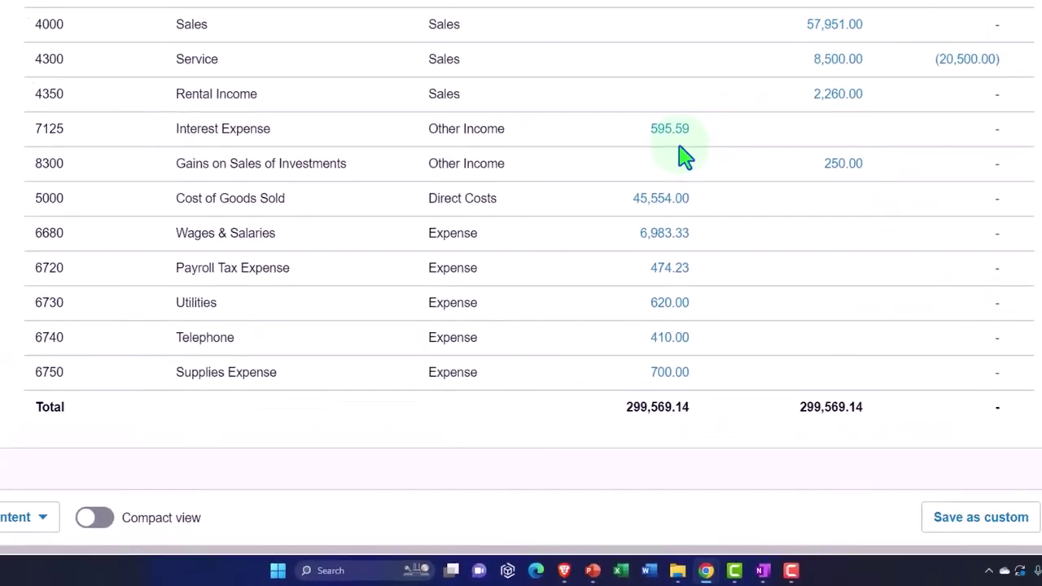